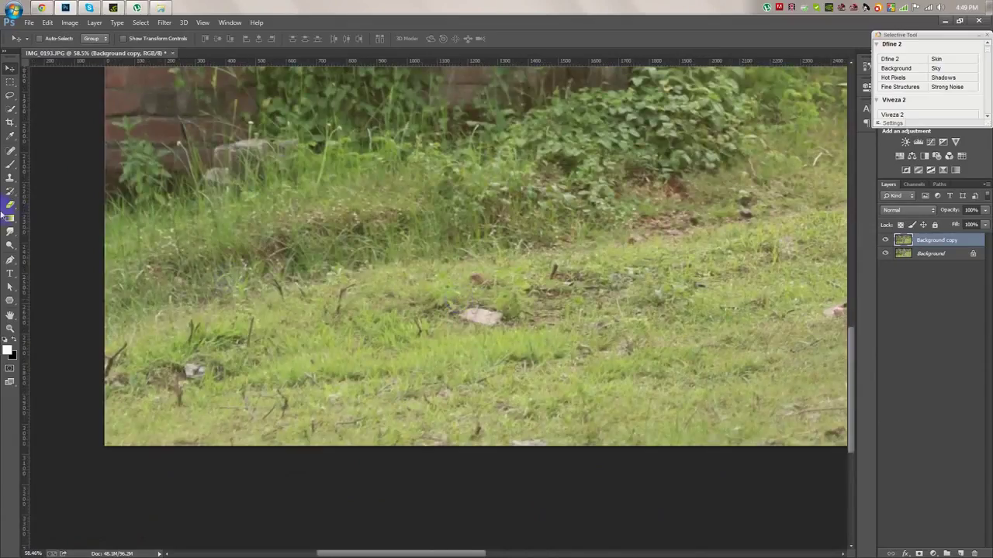
Step: Heal the pale rock, white stone and dark sticks in the lower-left and middle grass with the Content-Aware Spot Healing Brush
{"action": "left_click", "coordinate": [9, 153]}
{"action": "left_click", "coordinate": [62, 145]}
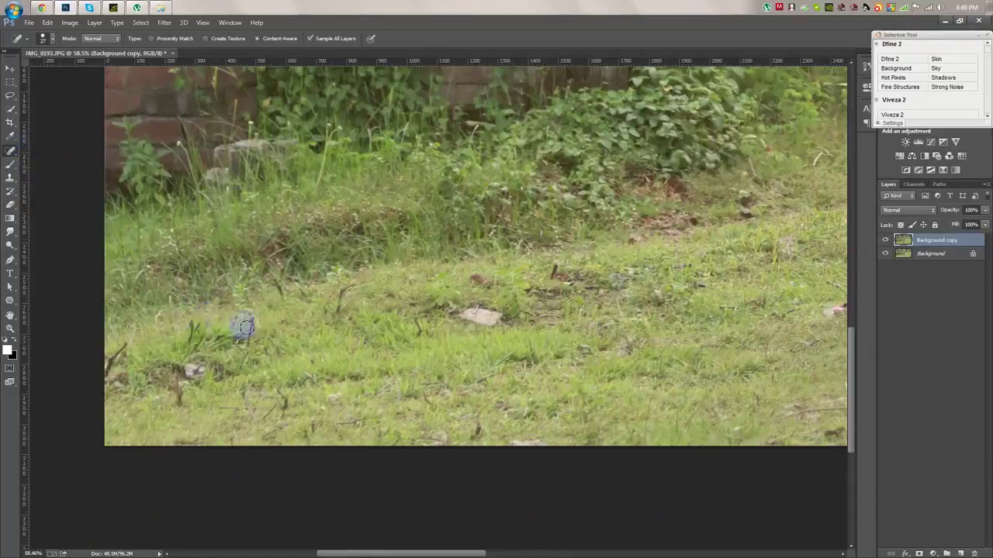
{"action": "left_click_drag", "start_coordinate": [253, 326], "coordinate": [249, 328]}
{"action": "left_click", "coordinate": [349, 286]}
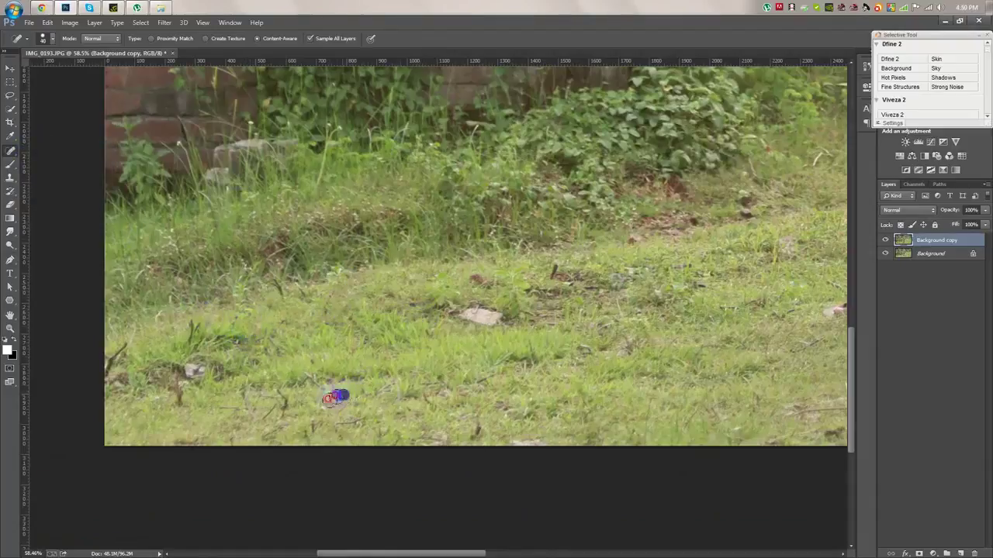
{"action": "left_click_drag", "start_coordinate": [491, 324], "coordinate": [464, 317]}
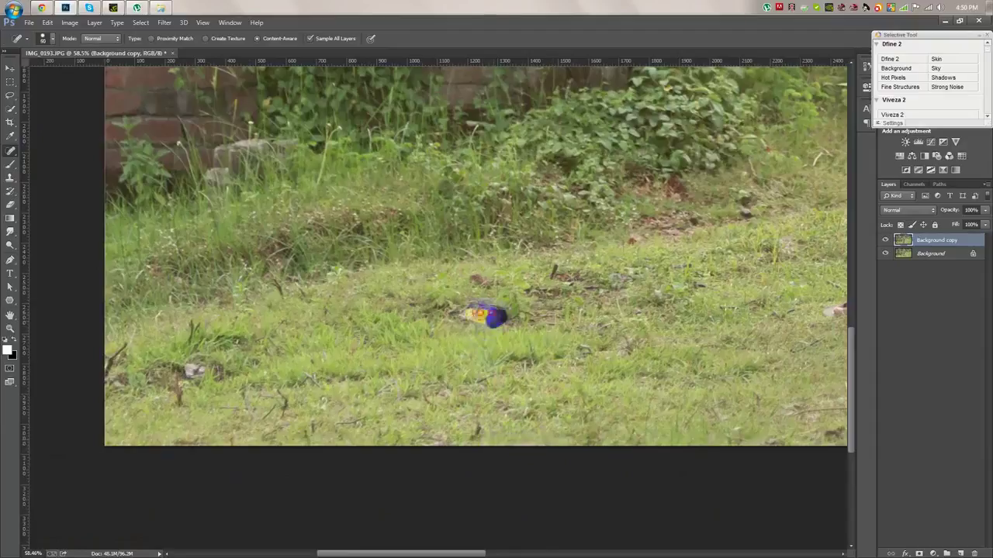
{"action": "left_click", "coordinate": [485, 281]}
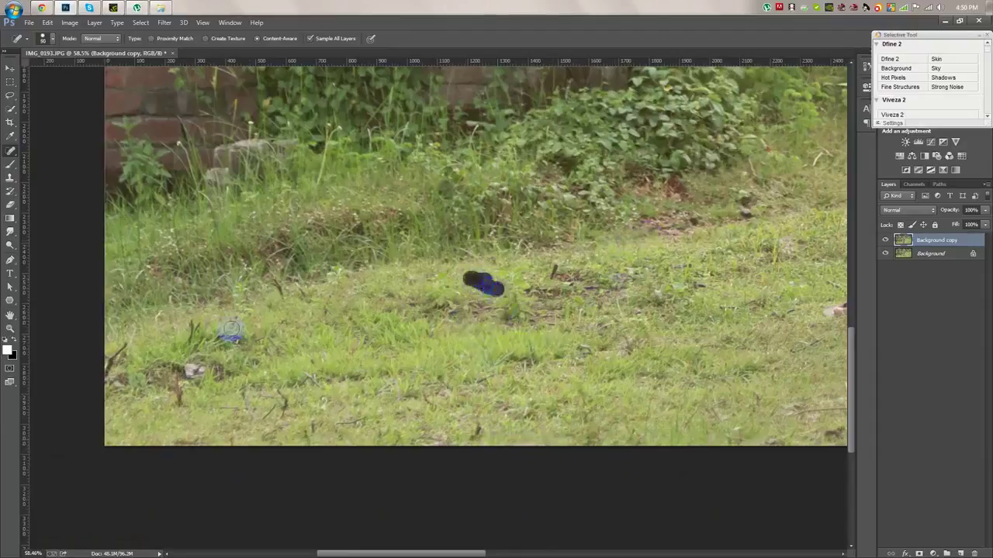
{"action": "left_click_drag", "start_coordinate": [198, 367], "coordinate": [180, 387]}
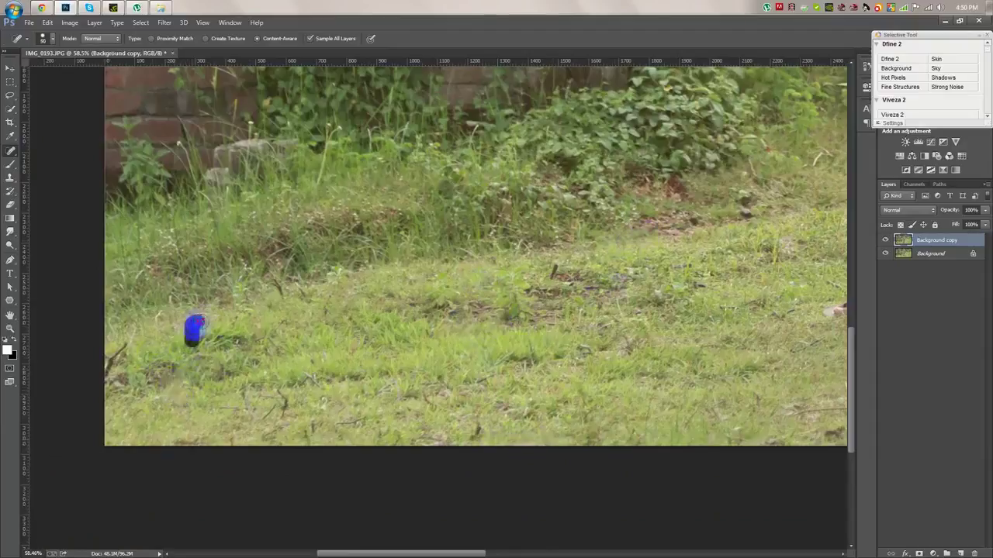
{"action": "left_click_drag", "start_coordinate": [195, 318], "coordinate": [194, 348]}
{"action": "left_click_drag", "start_coordinate": [129, 343], "coordinate": [116, 377]}
{"action": "mouse_move", "coordinate": [281, 395]}
{"action": "left_mouse_down"}
{"action": "mouse_move", "coordinate": [273, 413]}
{"action": "mouse_move", "coordinate": [310, 383]}
{"action": "left_mouse_up"}
Step: Heal the small dark specks scattered across the lower and right-hand grass
{"action": "left_click", "coordinate": [228, 434]}
{"action": "left_click", "coordinate": [306, 426]}
{"action": "left_click_drag", "start_coordinate": [551, 278], "coordinate": [553, 281]}
{"action": "left_click_drag", "start_coordinate": [484, 421], "coordinate": [475, 446]}
{"action": "scroll", "coordinate": [615, 438], "scroll_direction": "right", "scroll_amount": 5}
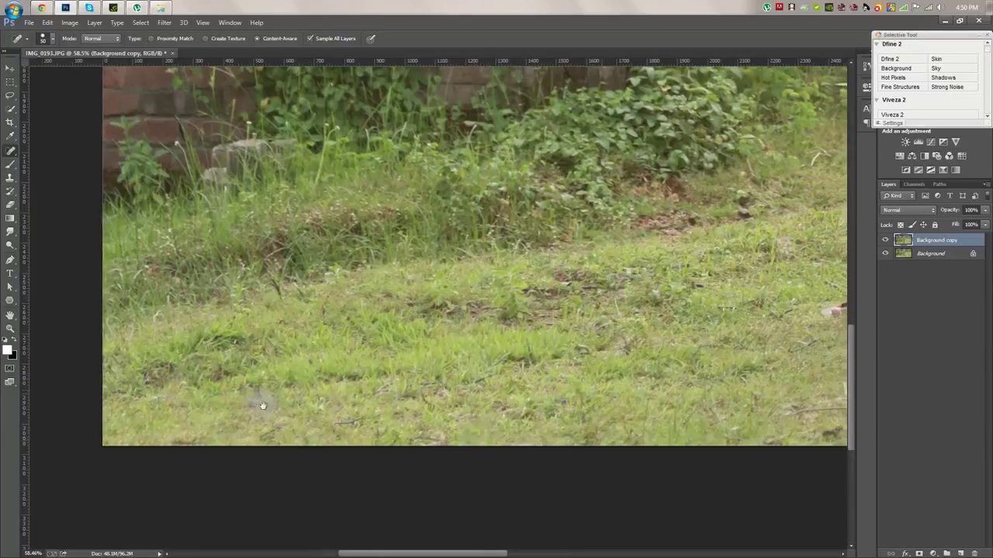
{"action": "left_click_drag", "start_coordinate": [631, 400], "coordinate": [630, 400]}
{"action": "left_click_drag", "start_coordinate": [666, 432], "coordinate": [656, 444]}
{"action": "left_click_drag", "start_coordinate": [715, 428], "coordinate": [723, 421]}
{"action": "left_click_drag", "start_coordinate": [736, 350], "coordinate": [735, 415]}
{"action": "left_click_drag", "start_coordinate": [681, 308], "coordinate": [687, 320]}
Step: Remove the stick lying in the grass and heal the marks near the man's feet
{"action": "left_click_drag", "start_coordinate": [478, 426], "coordinate": [382, 427]}
{"action": "mouse_move", "coordinate": [560, 404]}
{"action": "left_mouse_down"}
{"action": "mouse_move", "coordinate": [594, 425]}
{"action": "mouse_move", "coordinate": [584, 431]}
{"action": "mouse_move", "coordinate": [582, 463]}
{"action": "left_mouse_up"}
{"action": "mouse_move", "coordinate": [464, 458]}
{"action": "left_mouse_down"}
{"action": "mouse_move", "coordinate": [488, 452]}
{"action": "mouse_move", "coordinate": [482, 431]}
{"action": "left_mouse_up"}
{"action": "left_click_drag", "start_coordinate": [415, 116], "coordinate": [419, 200]}
{"action": "left_click_drag", "start_coordinate": [792, 319], "coordinate": [384, 316]}
{"action": "key", "text": "ctrl+r"}
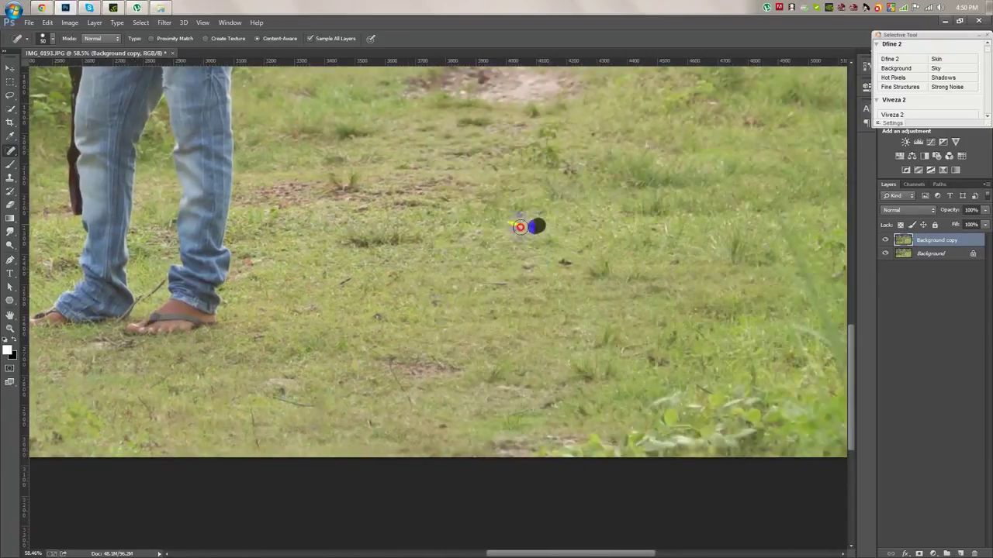
{"action": "left_click_drag", "start_coordinate": [560, 264], "coordinate": [570, 268]}
{"action": "scroll", "coordinate": [594, 344], "scroll_direction": "down", "scroll_amount": 2}
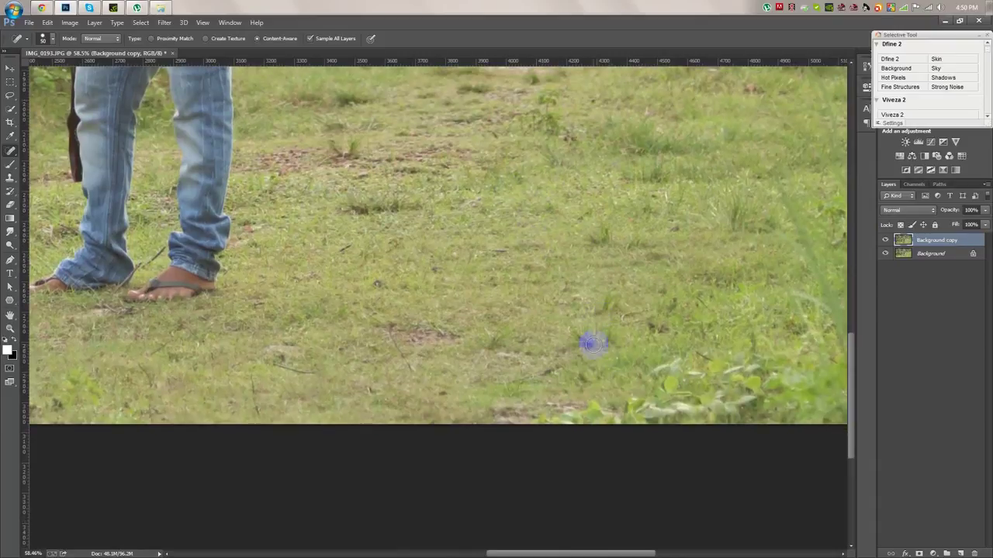
{"action": "left_click_drag", "start_coordinate": [307, 375], "coordinate": [304, 349]}
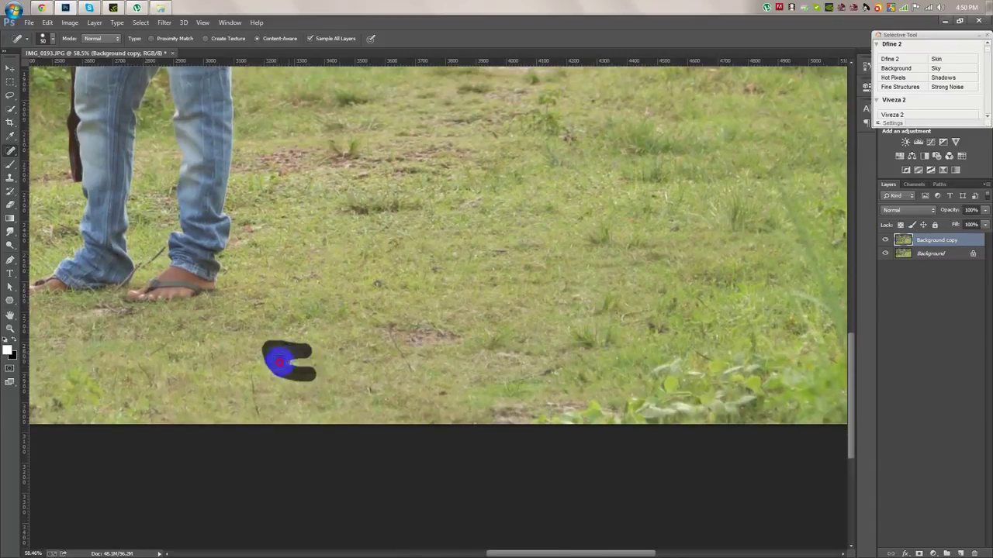
{"action": "left_click_drag", "start_coordinate": [408, 362], "coordinate": [388, 320]}
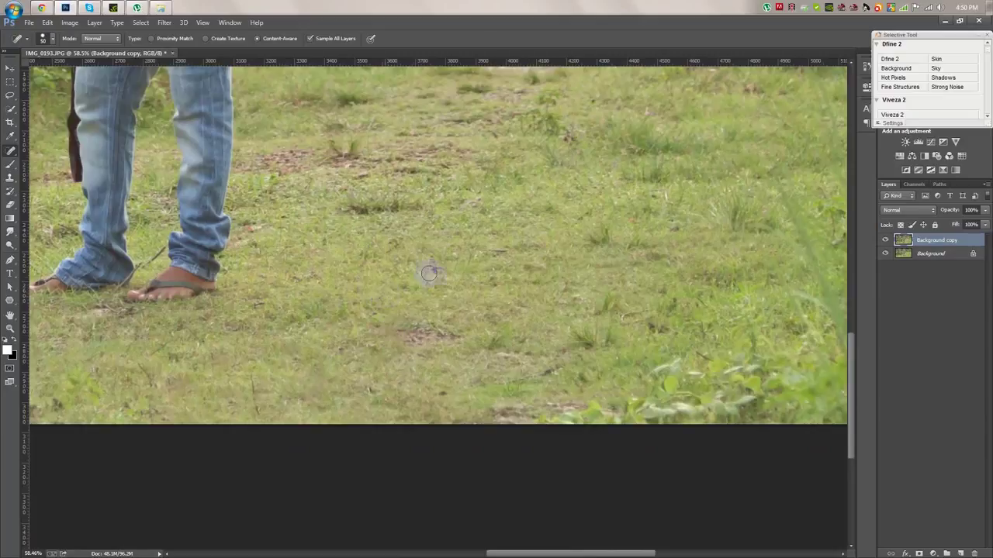
{"action": "left_click_drag", "start_coordinate": [505, 394], "coordinate": [565, 365]}
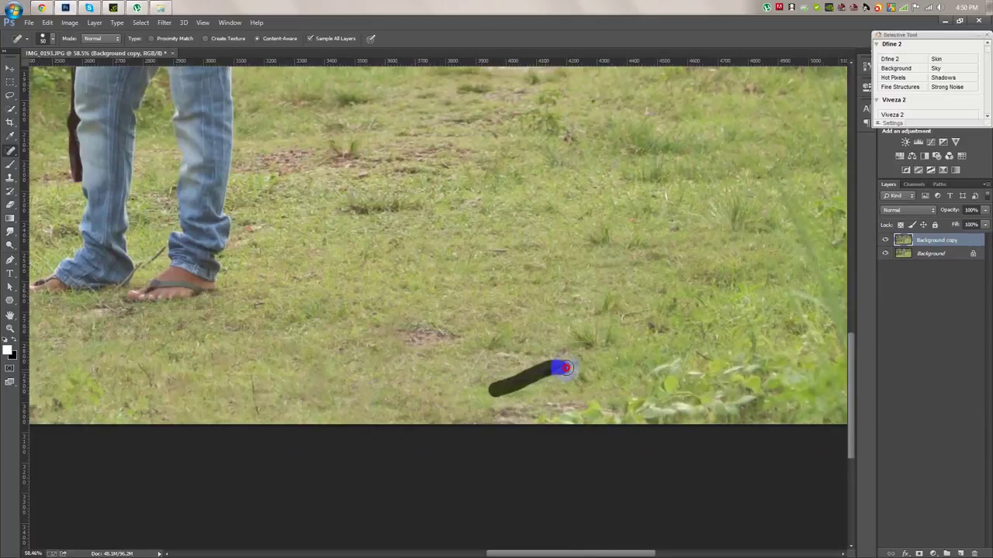
Step: Heal a small mark beside the man's arm and shift the retouched layer up slightly
{"action": "key", "text": "ctrl+0"}
{"action": "key", "text": "ctrl+0"}
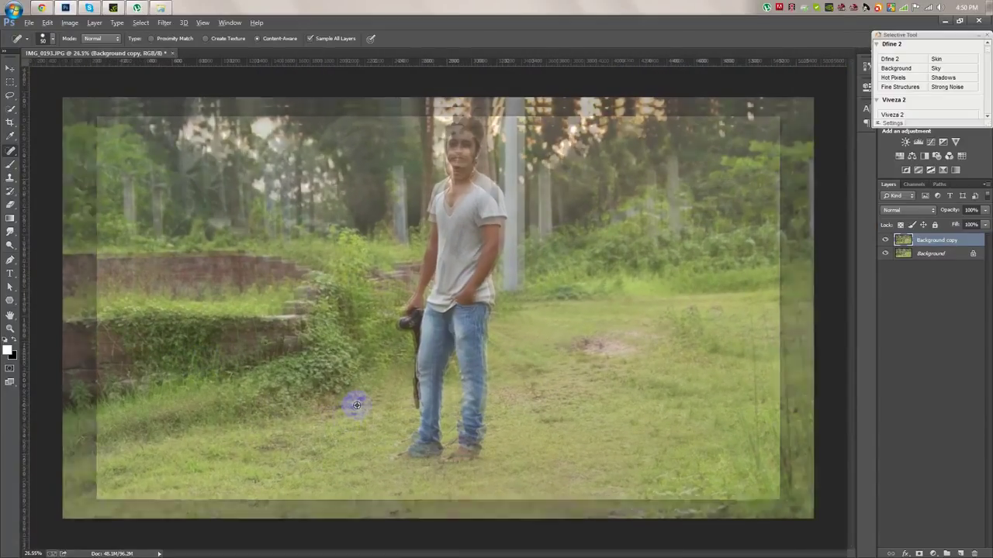
{"action": "left_click_drag", "start_coordinate": [439, 241], "coordinate": [441, 186]}
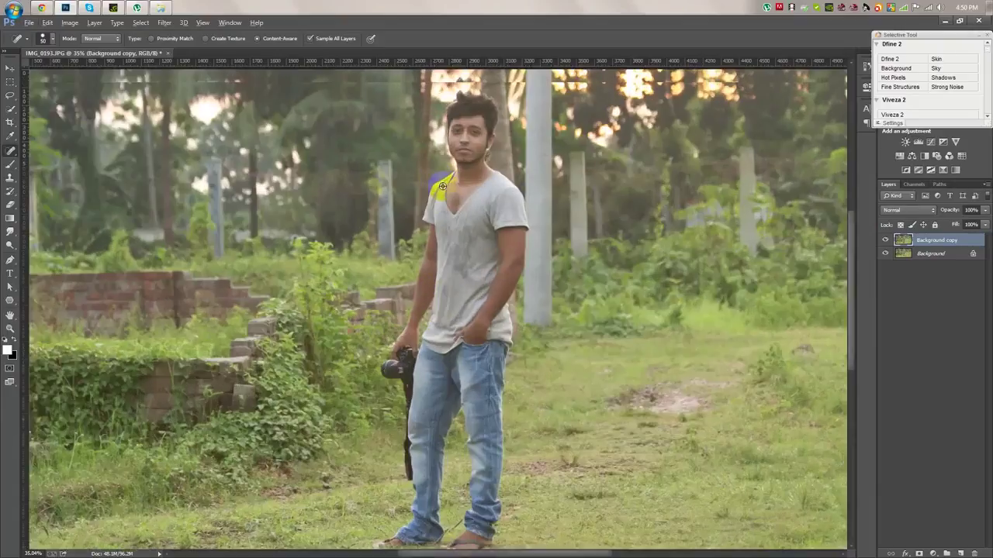
{"action": "key", "text": "v"}
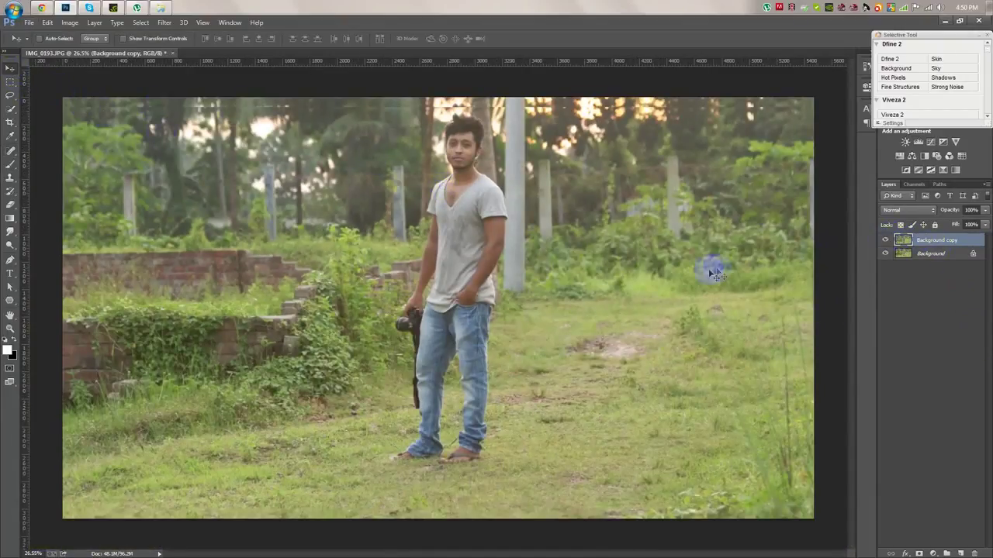
{"action": "left_click_drag", "start_coordinate": [713, 272], "coordinate": [709, 262]}
Step: Merge the retouched copy down and create a new Background copy layer
{"action": "key", "text": "ctrl+e"}
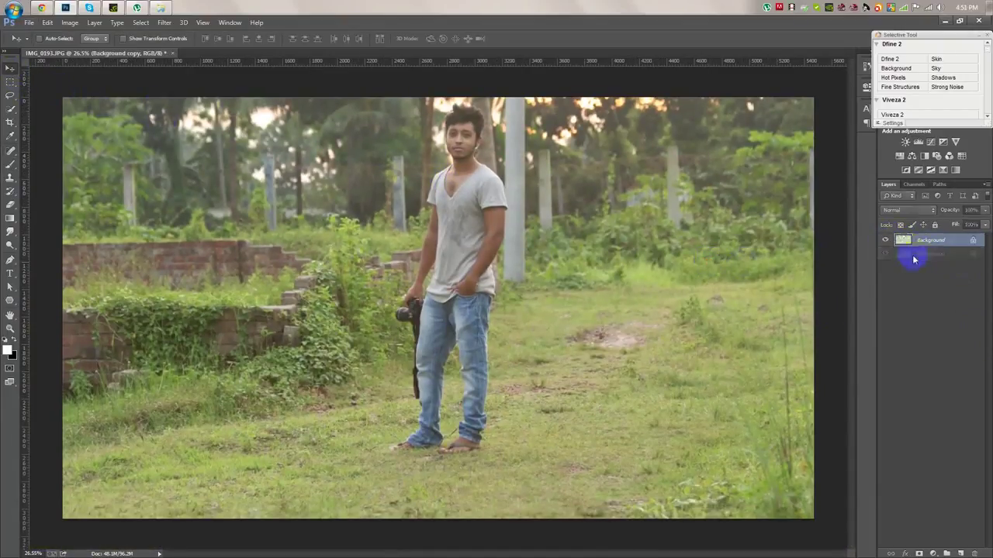
{"action": "right_click", "coordinate": [962, 242]}
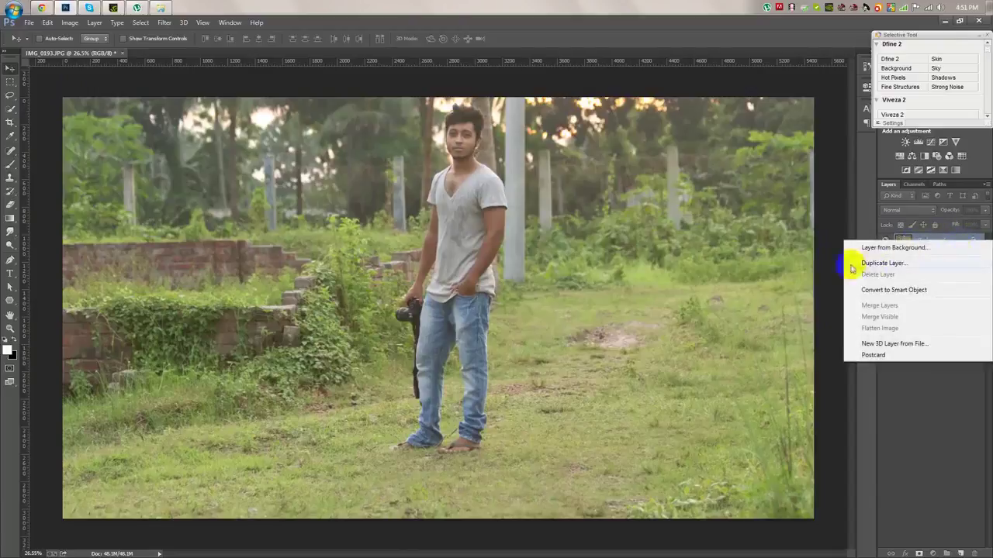
{"action": "left_click", "coordinate": [893, 261]}
{"action": "left_click", "coordinate": [583, 165]}
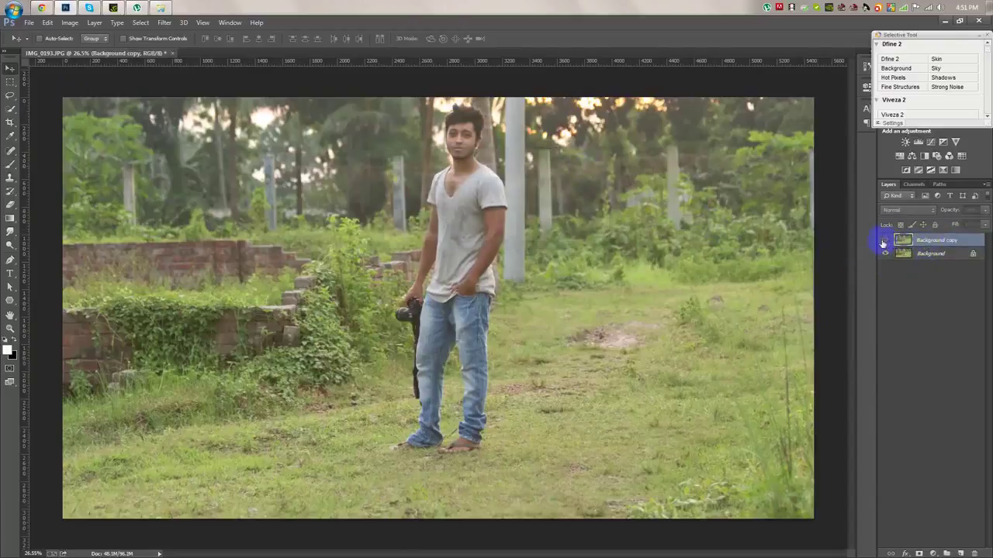
Step: Add a horizontal guide across the man's legs from the top ruler
{"action": "scroll", "coordinate": [437, 395], "scroll_direction": "up", "scroll_amount": 4}
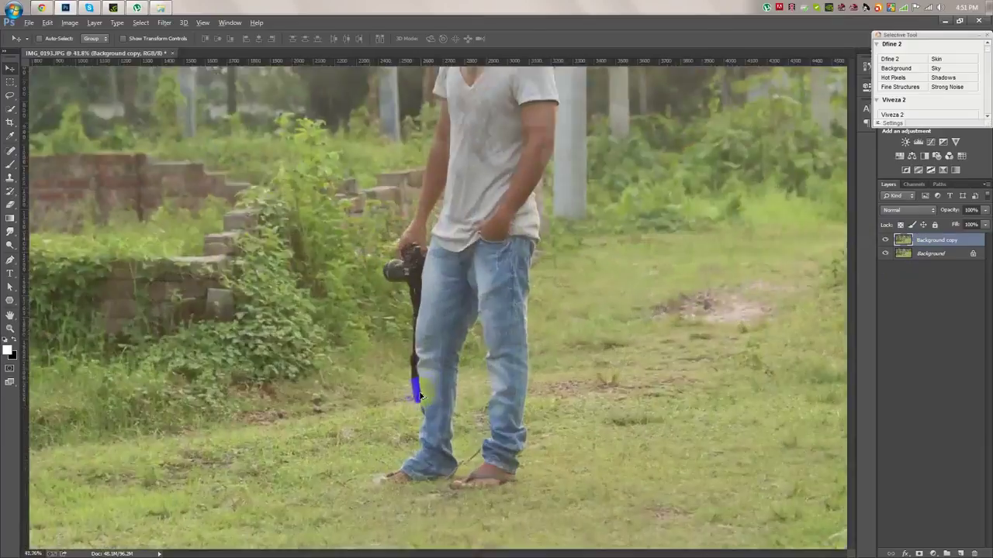
{"action": "scroll", "coordinate": [419, 396], "scroll_direction": "down", "scroll_amount": 4}
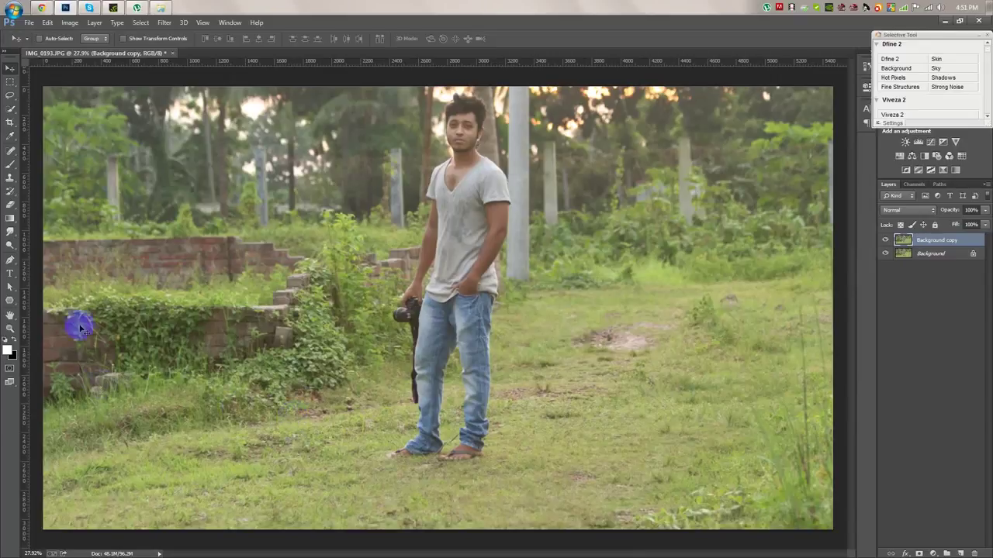
{"action": "left_click_drag", "start_coordinate": [140, 61], "coordinate": [167, 399]}
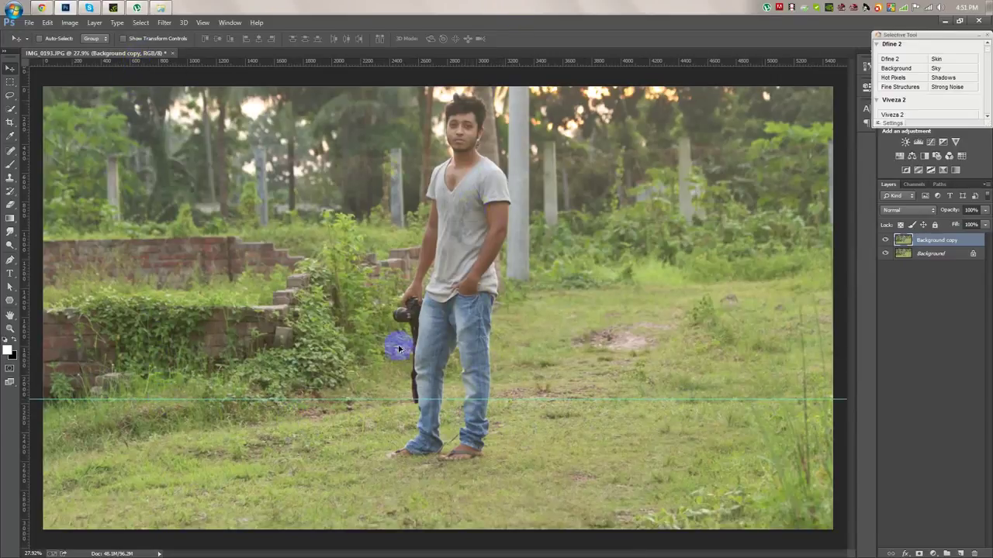
{"action": "scroll", "coordinate": [403, 351], "scroll_direction": "up", "scroll_amount": 3}
{"action": "scroll", "coordinate": [465, 461], "scroll_direction": "up", "scroll_amount": 3}
{"action": "scroll", "coordinate": [465, 366], "scroll_direction": "up", "scroll_amount": 2}
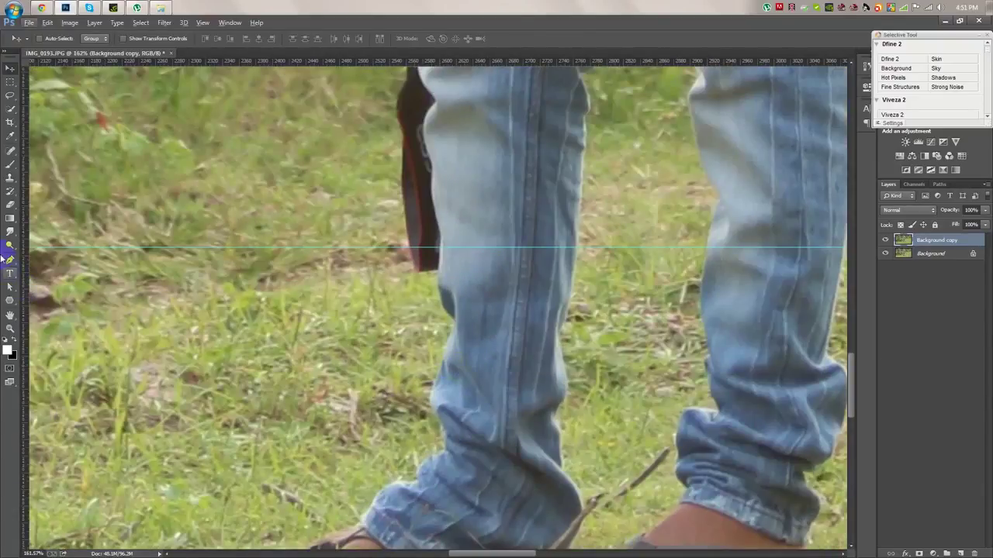
Step: Start a Pen path along the jeans' edge and trace up the camera strap
{"action": "left_click", "coordinate": [10, 260]}
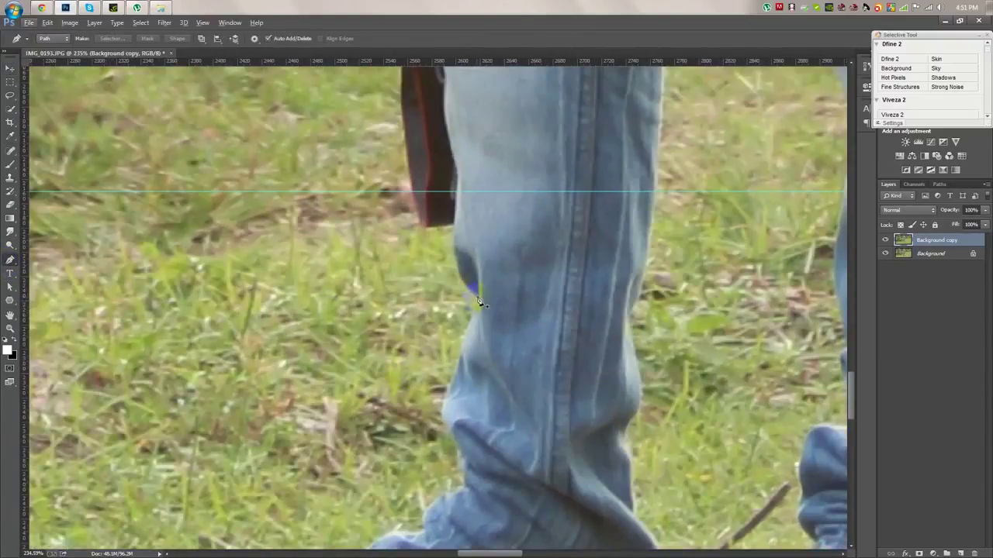
{"action": "left_click_drag", "start_coordinate": [459, 233], "coordinate": [427, 230]}
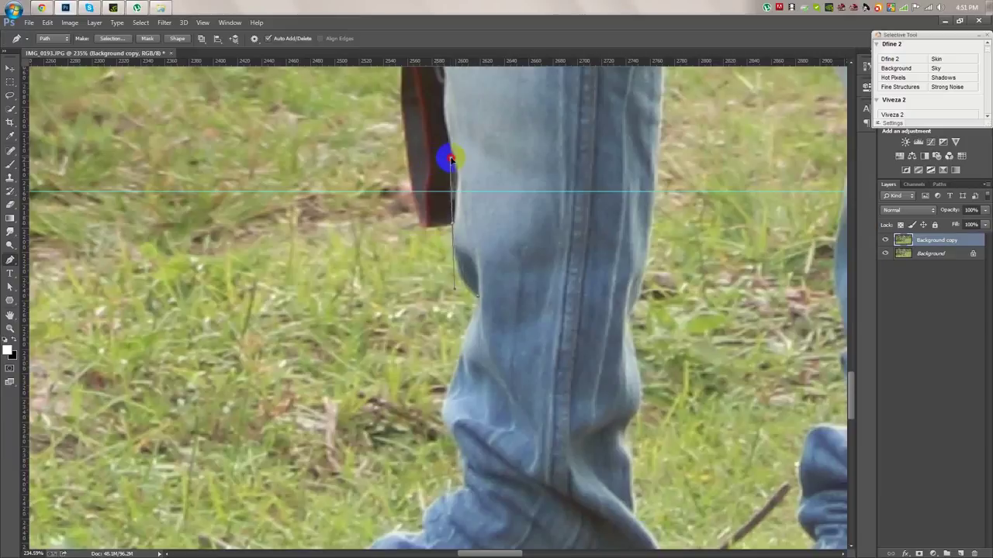
{"action": "left_click", "coordinate": [390, 74]}
{"action": "scroll", "coordinate": [409, 161], "scroll_direction": "up", "scroll_amount": 2}
{"action": "scroll", "coordinate": [418, 256], "scroll_direction": "up", "scroll_amount": 2}
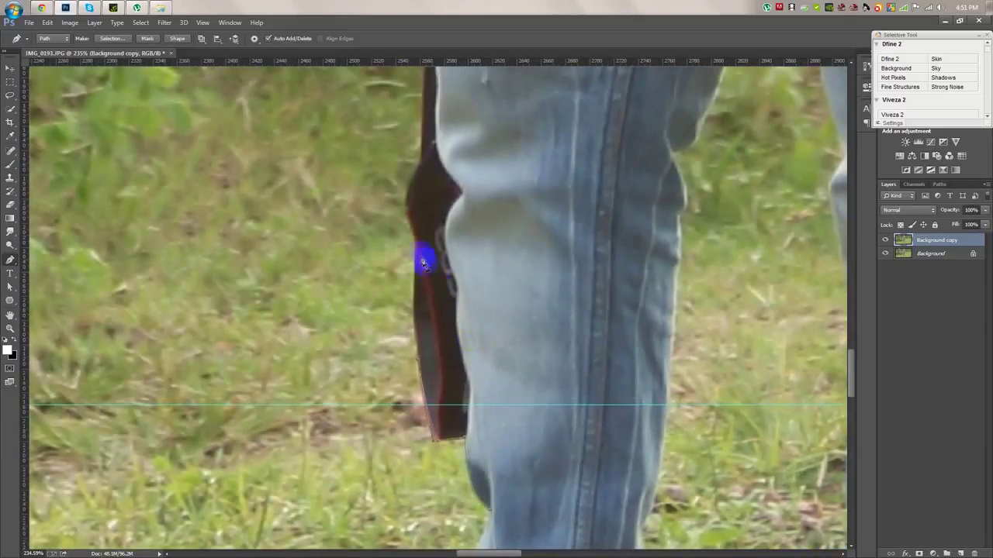
{"action": "left_click", "coordinate": [408, 210]}
{"action": "scroll", "coordinate": [423, 163], "scroll_direction": "up", "scroll_amount": 2}
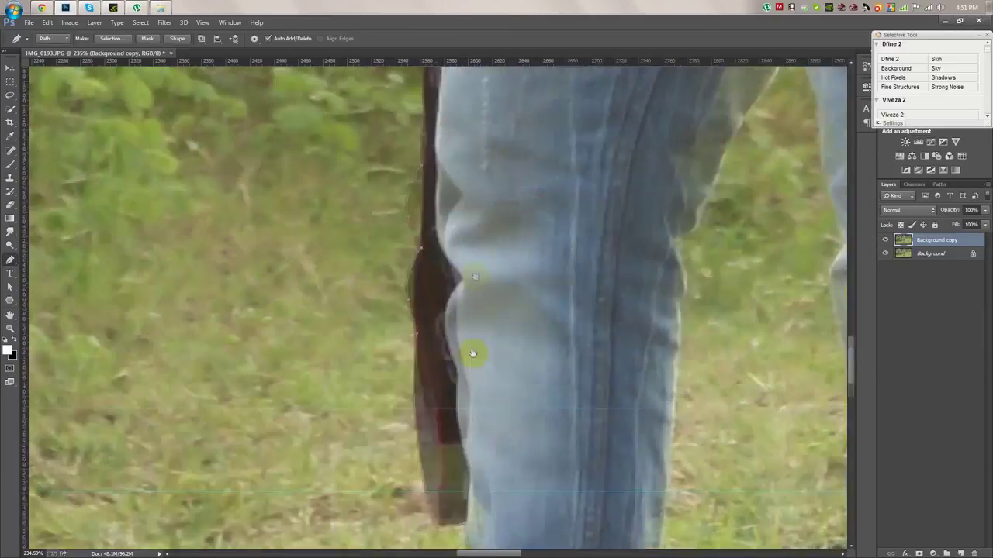
{"action": "scroll", "coordinate": [431, 171], "scroll_direction": "up", "scroll_amount": 1}
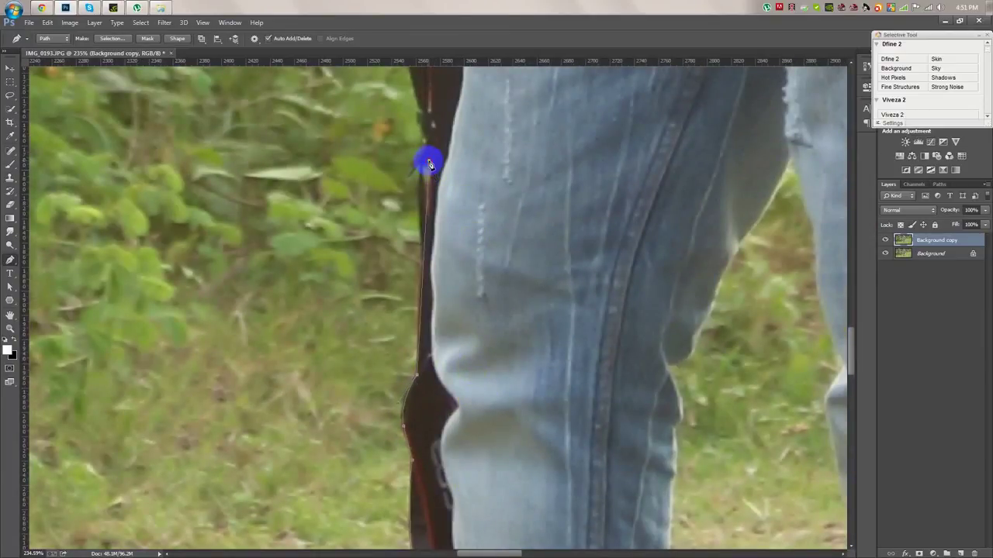
{"action": "left_click", "coordinate": [429, 163]}
{"action": "scroll", "coordinate": [428, 161], "scroll_direction": "up", "scroll_amount": 1}
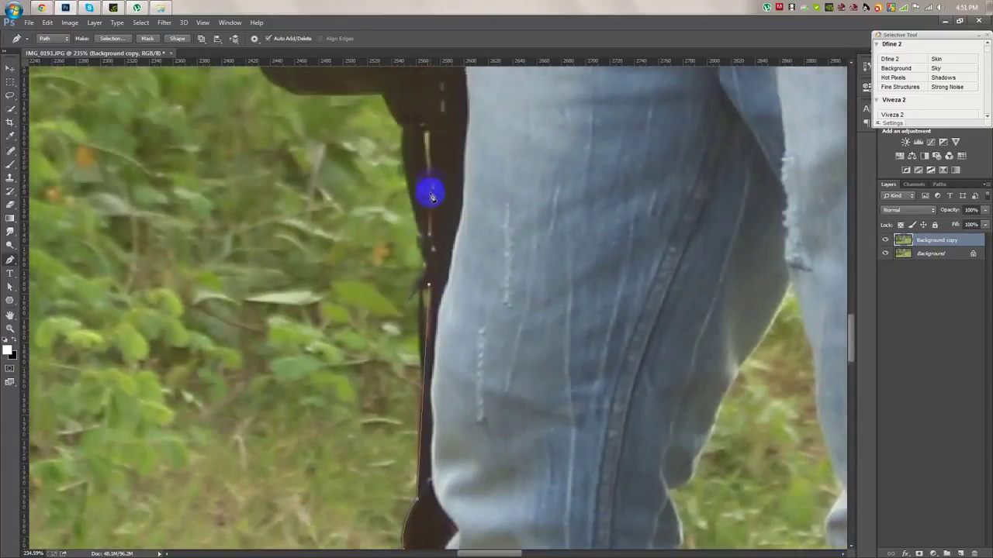
{"action": "scroll", "coordinate": [427, 193], "scroll_direction": "up", "scroll_amount": 1}
{"action": "mouse_move", "coordinate": [428, 328]}
{"action": "left_mouse_down"}
{"action": "mouse_move", "coordinate": [446, 357]}
{"action": "mouse_move", "coordinate": [424, 425]}
{"action": "left_mouse_up"}
Step: Continue the path around the camera body and lens, panning up along the arm
{"action": "left_click", "coordinate": [420, 339]}
{"action": "left_click_drag", "start_coordinate": [425, 306], "coordinate": [419, 281]}
{"action": "left_click_drag", "start_coordinate": [402, 166], "coordinate": [386, 140]}
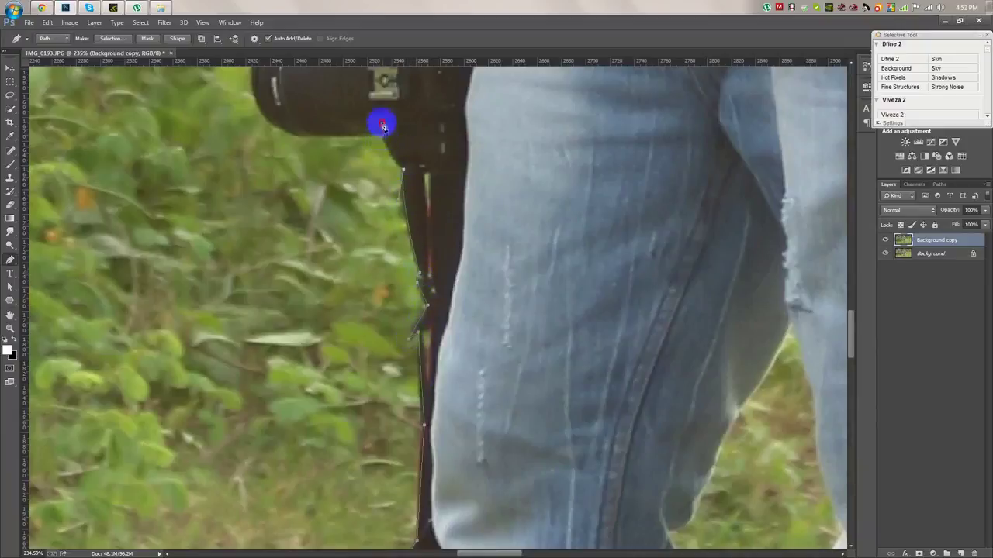
{"action": "mouse_move", "coordinate": [385, 139]}
{"action": "left_mouse_down"}
{"action": "mouse_move", "coordinate": [315, 143]}
{"action": "mouse_move", "coordinate": [271, 118]}
{"action": "mouse_move", "coordinate": [443, 328]}
{"action": "left_mouse_up"}
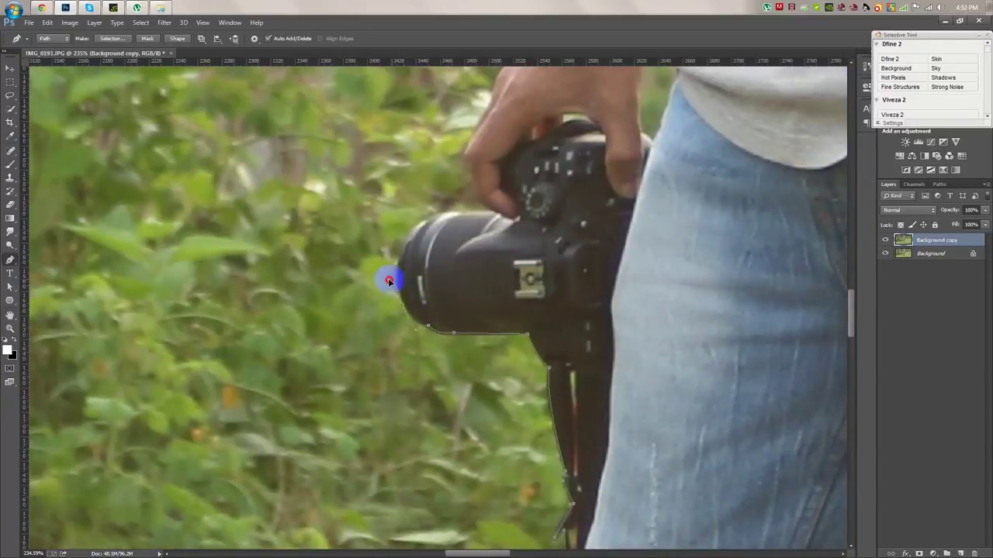
{"action": "left_click_drag", "start_coordinate": [390, 281], "coordinate": [465, 190]}
{"action": "mouse_move", "coordinate": [495, 217]}
{"action": "left_mouse_down"}
{"action": "mouse_move", "coordinate": [475, 197]}
{"action": "mouse_move", "coordinate": [466, 158]}
{"action": "left_mouse_up"}
{"action": "left_click_drag", "start_coordinate": [494, 106], "coordinate": [491, 302]}
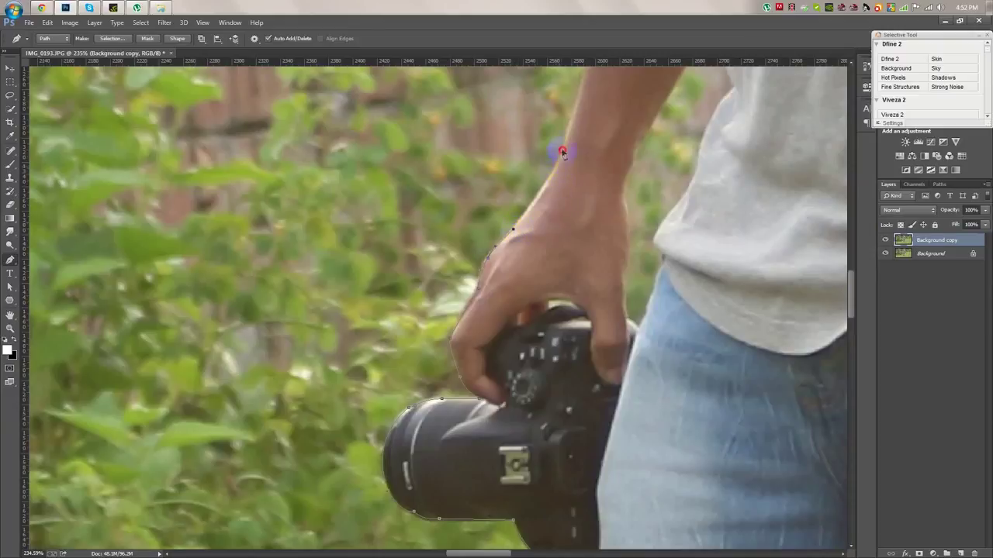
{"action": "left_click_drag", "start_coordinate": [597, 103], "coordinate": [558, 337]}
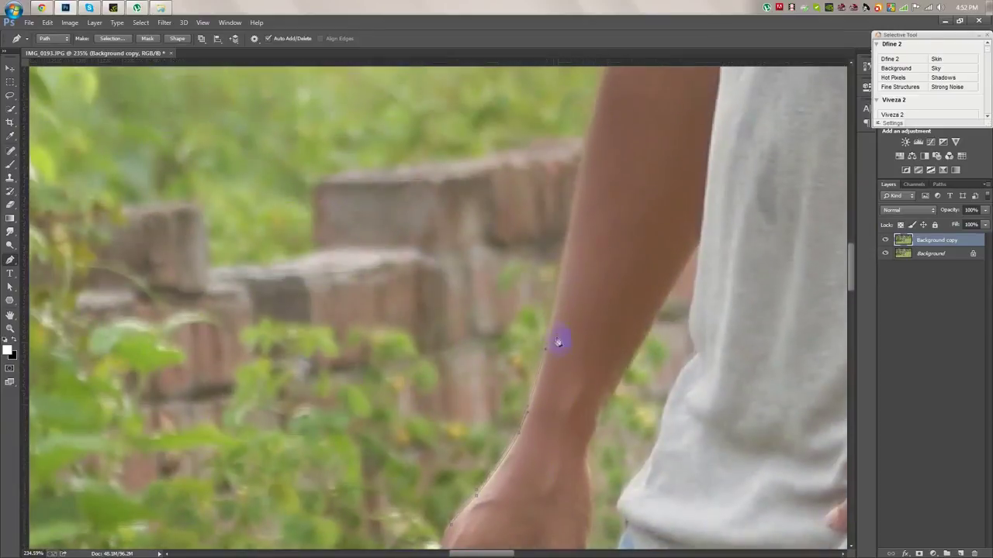
{"action": "left_click_drag", "start_coordinate": [590, 131], "coordinate": [482, 397]}
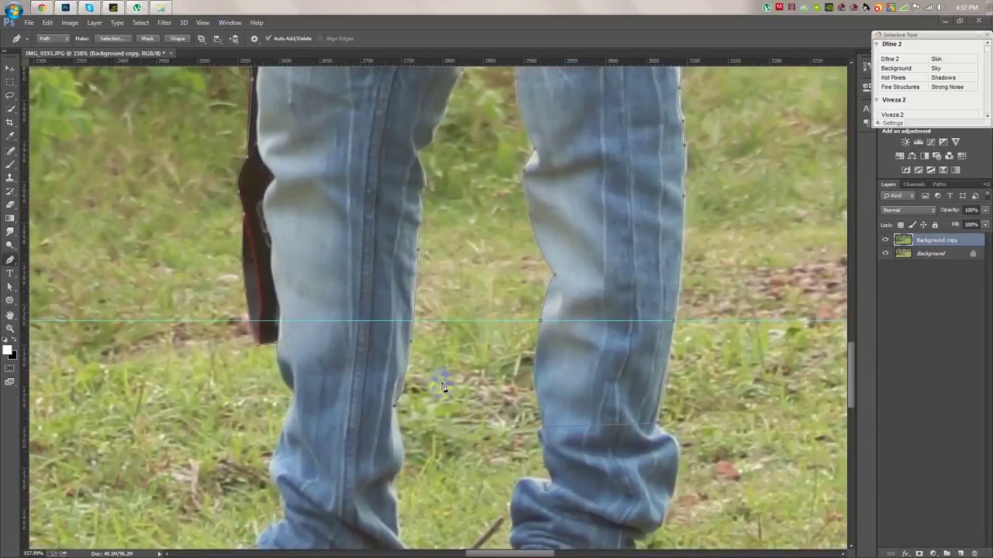
{"action": "scroll", "coordinate": [301, 347], "scroll_direction": "down", "scroll_amount": 5}
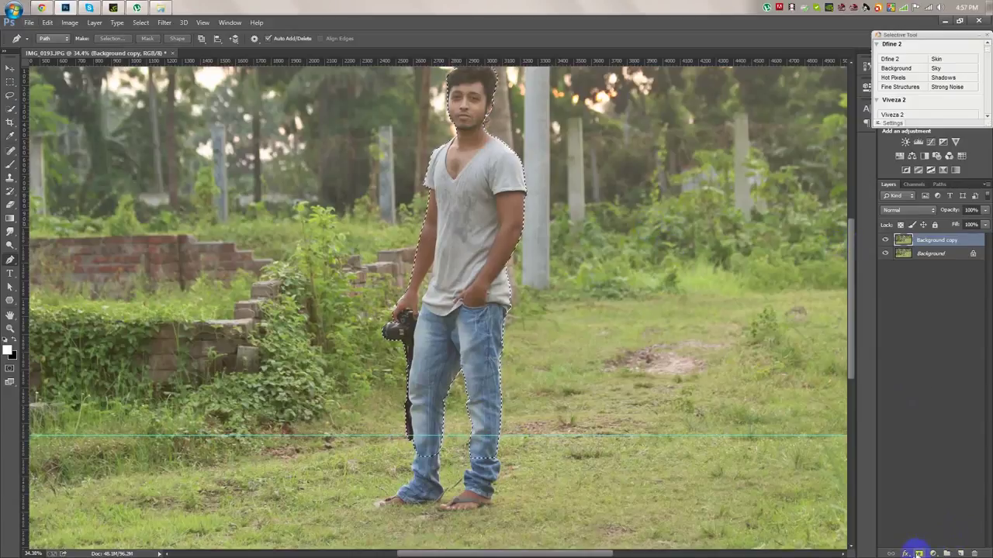
Step: Add a layer mask from the selection and toggle the Background to check the cutout
{"action": "left_click", "coordinate": [918, 553]}
{"action": "left_click", "coordinate": [886, 254]}
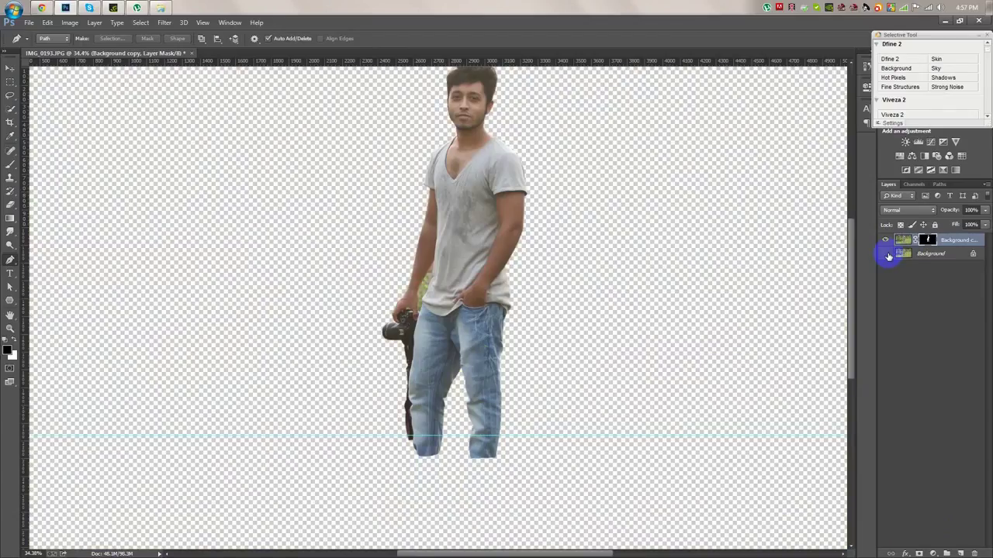
{"action": "left_click", "coordinate": [886, 254]}
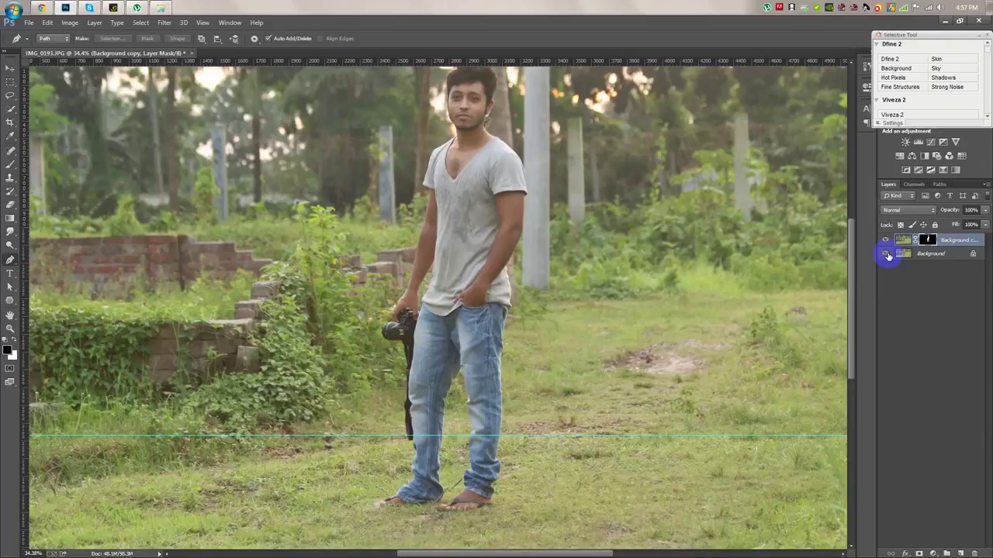
Step: Zoom in on the man's face and open Refine Mask for the layer mask
{"action": "left_click", "coordinate": [10, 68]}
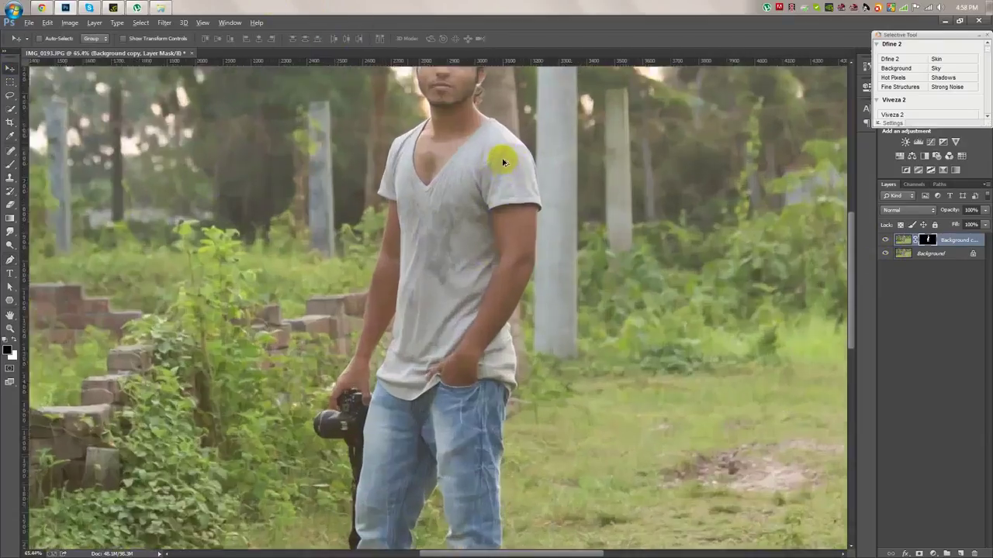
{"action": "left_click_drag", "start_coordinate": [505, 160], "coordinate": [792, 277]}
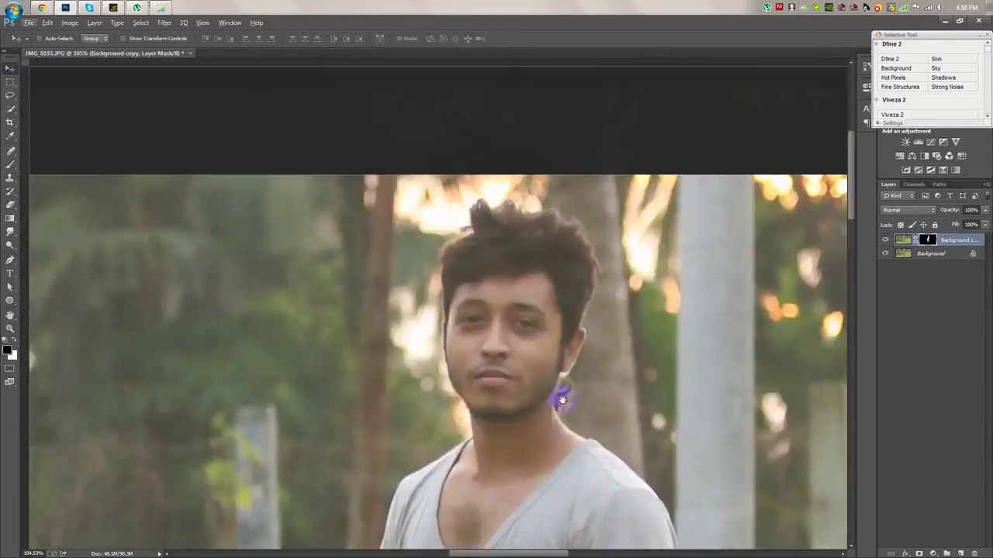
{"action": "right_click", "coordinate": [927, 239]}
{"action": "left_click", "coordinate": [886, 326]}
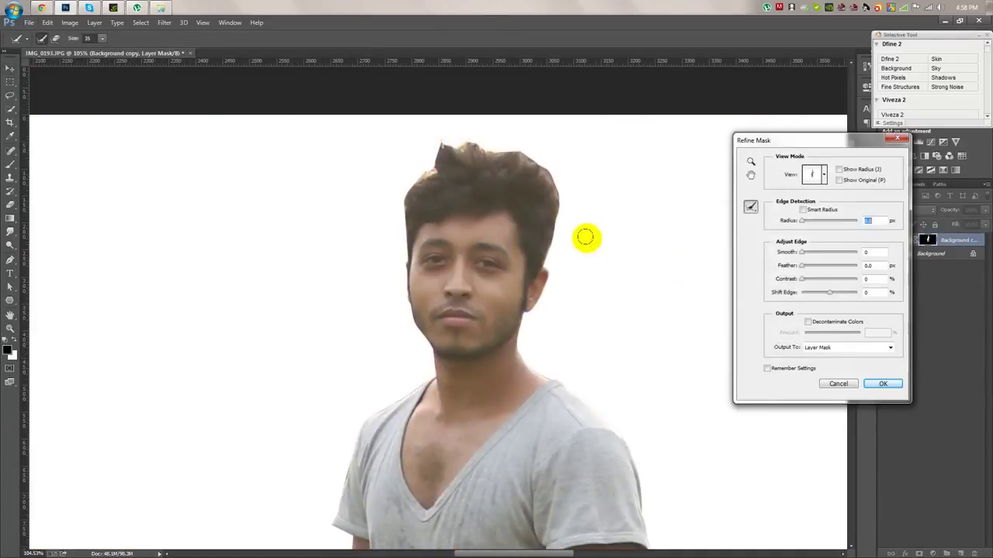
Step: Brush the hair and ear edges, set Contrast to 31, shift the edge inward, and apply
{"action": "mouse_move", "coordinate": [549, 260]}
{"action": "left_mouse_down"}
{"action": "mouse_move", "coordinate": [559, 204]}
{"action": "mouse_move", "coordinate": [538, 160]}
{"action": "mouse_move", "coordinate": [466, 145]}
{"action": "mouse_move", "coordinate": [436, 146]}
{"action": "mouse_move", "coordinate": [421, 162]}
{"action": "mouse_move", "coordinate": [399, 206]}
{"action": "mouse_move", "coordinate": [400, 264]}
{"action": "left_mouse_up"}
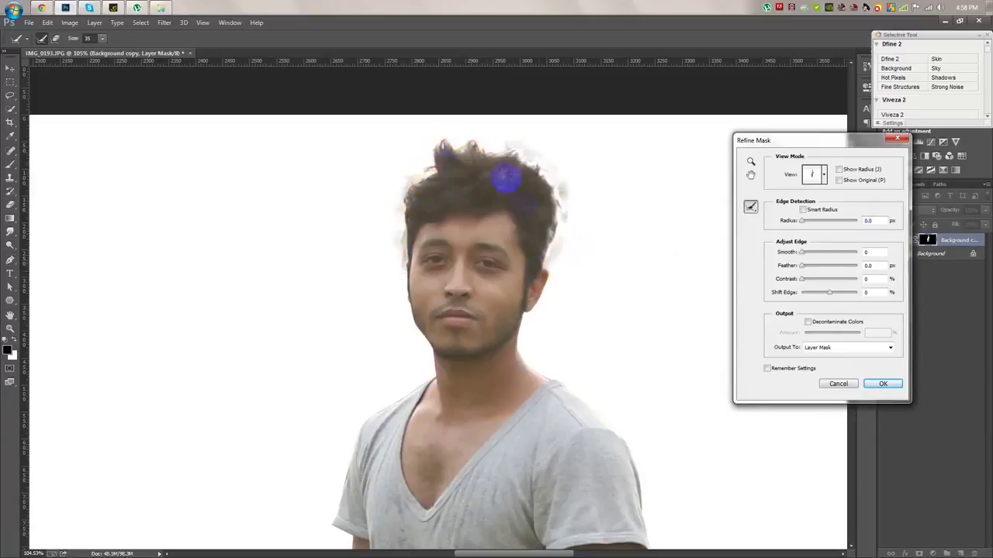
{"action": "mouse_move", "coordinate": [516, 314]}
{"action": "left_mouse_down"}
{"action": "mouse_move", "coordinate": [532, 321]}
{"action": "mouse_move", "coordinate": [519, 333]}
{"action": "mouse_move", "coordinate": [534, 318]}
{"action": "mouse_move", "coordinate": [524, 346]}
{"action": "mouse_move", "coordinate": [533, 352]}
{"action": "left_mouse_up"}
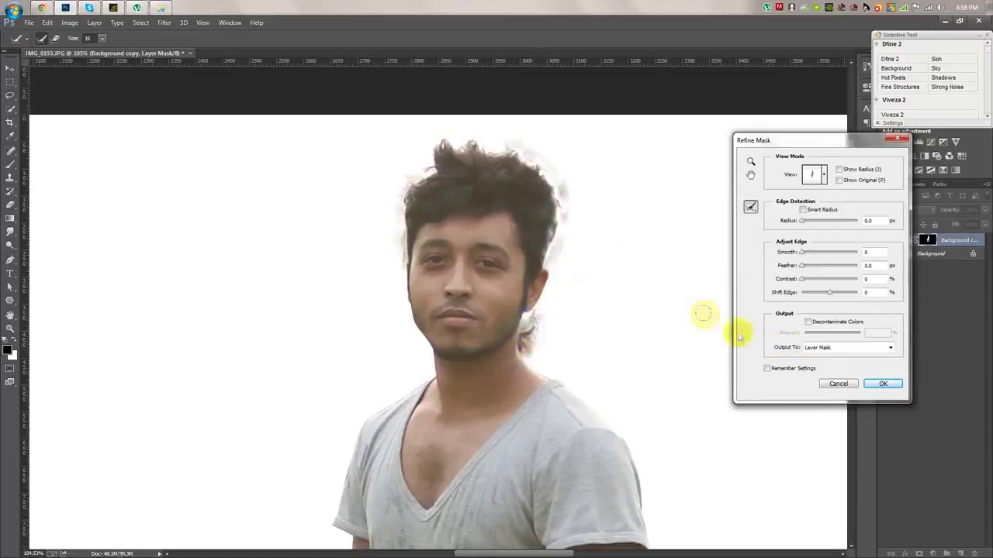
{"action": "left_click_drag", "start_coordinate": [802, 279], "coordinate": [811, 281]}
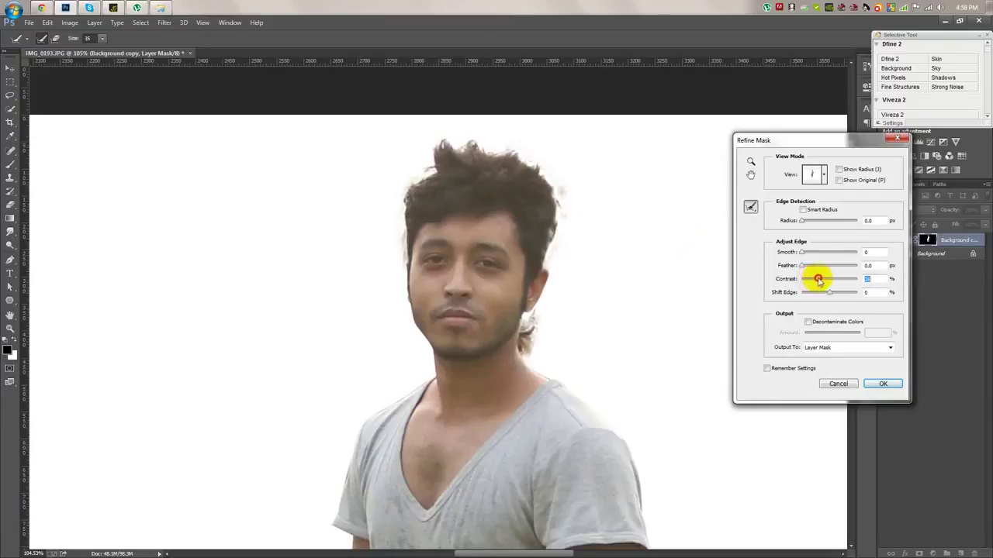
{"action": "left_click_drag", "start_coordinate": [827, 293], "coordinate": [823, 294]}
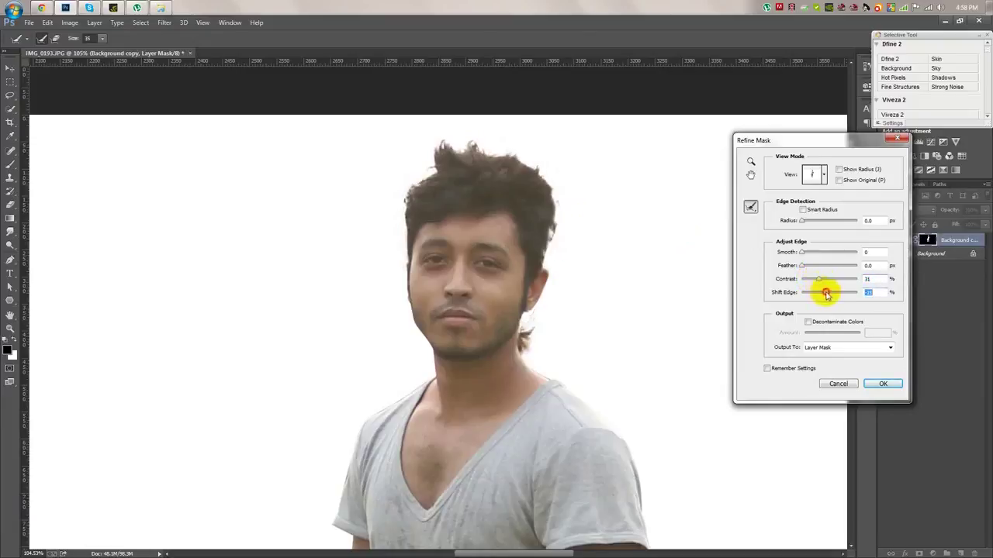
{"action": "left_click", "coordinate": [880, 383]}
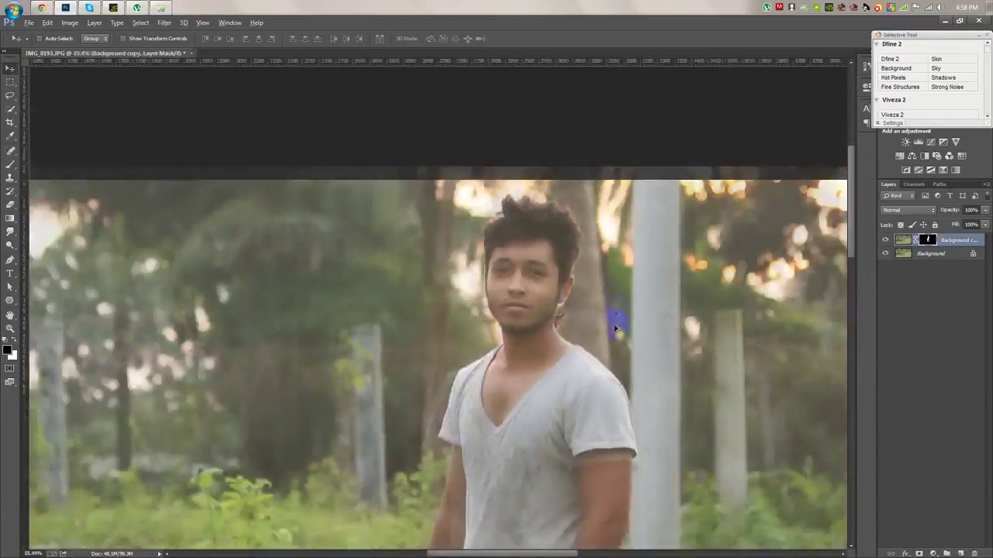
Step: Hide the original Background layer to view the cutout on transparency
{"action": "scroll", "coordinate": [437, 204], "scroll_direction": "down", "scroll_amount": 3}
{"action": "scroll", "coordinate": [437, 204], "scroll_direction": "up", "scroll_amount": 3}
{"action": "scroll", "coordinate": [437, 204], "scroll_direction": "up", "scroll_amount": 4}
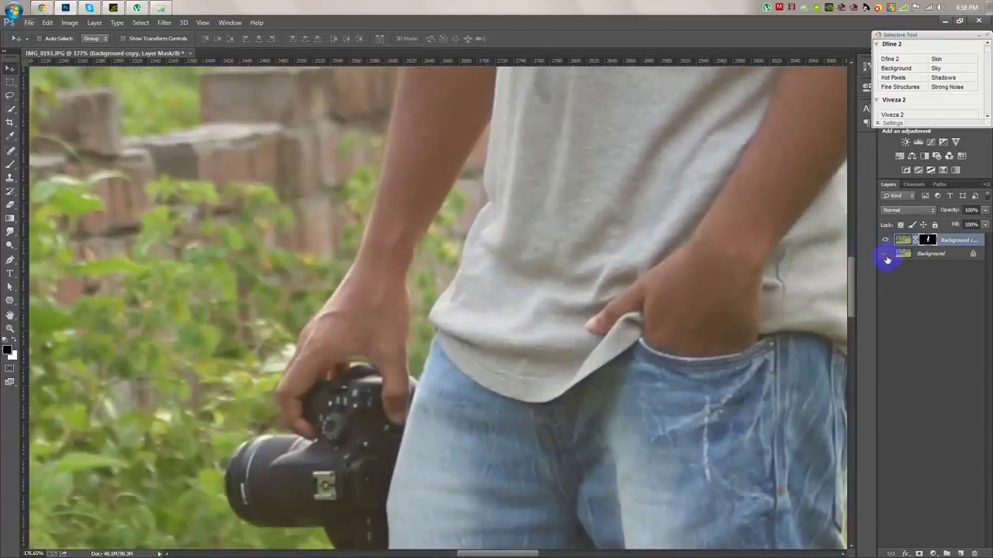
{"action": "left_click", "coordinate": [885, 254]}
{"action": "scroll", "coordinate": [417, 381], "scroll_direction": "up", "scroll_amount": 2}
Step: Trace a Pen path around the foliage gap between the forearm and shirt and load it as a selection
{"action": "left_click", "coordinate": [10, 260]}
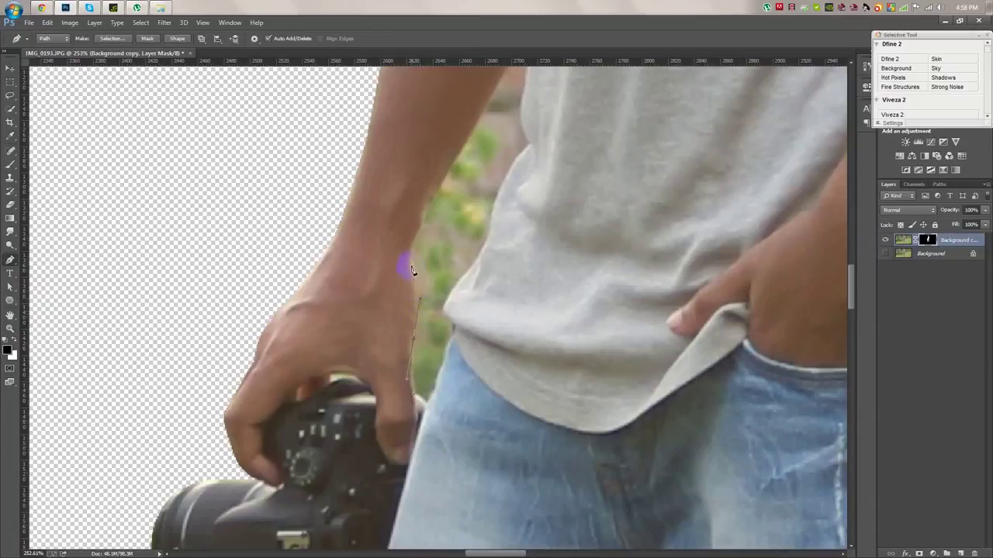
{"action": "left_click", "coordinate": [428, 206]}
{"action": "left_click", "coordinate": [454, 152]}
{"action": "left_click_drag", "start_coordinate": [494, 142], "coordinate": [446, 356]}
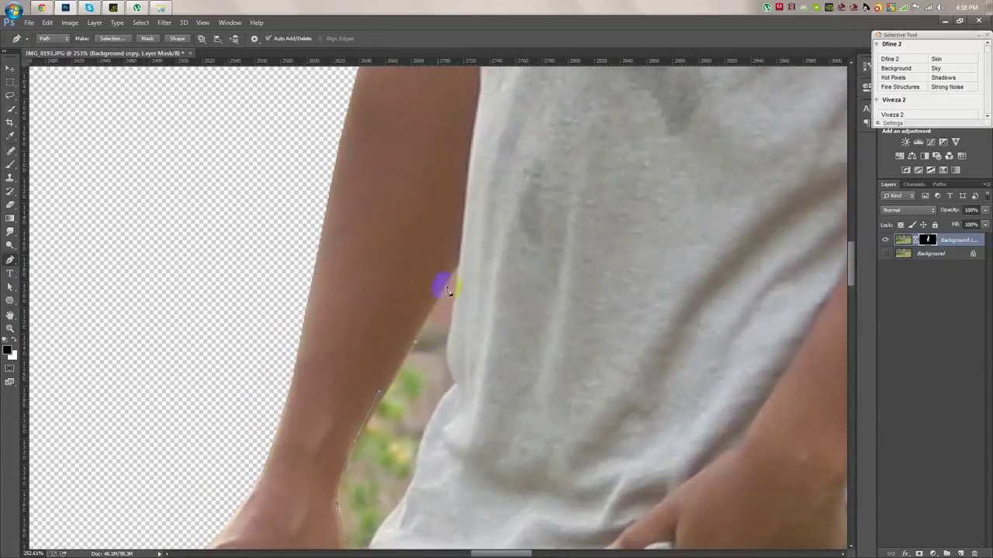
{"action": "left_click", "coordinate": [457, 385]}
{"action": "left_click_drag", "start_coordinate": [420, 448], "coordinate": [410, 499]}
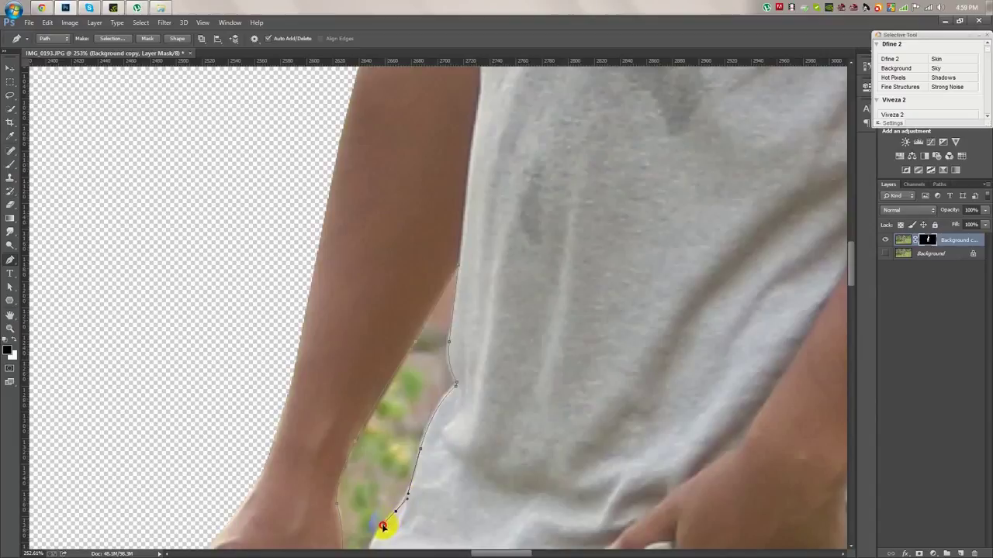
{"action": "left_click_drag", "start_coordinate": [374, 551], "coordinate": [458, 407]}
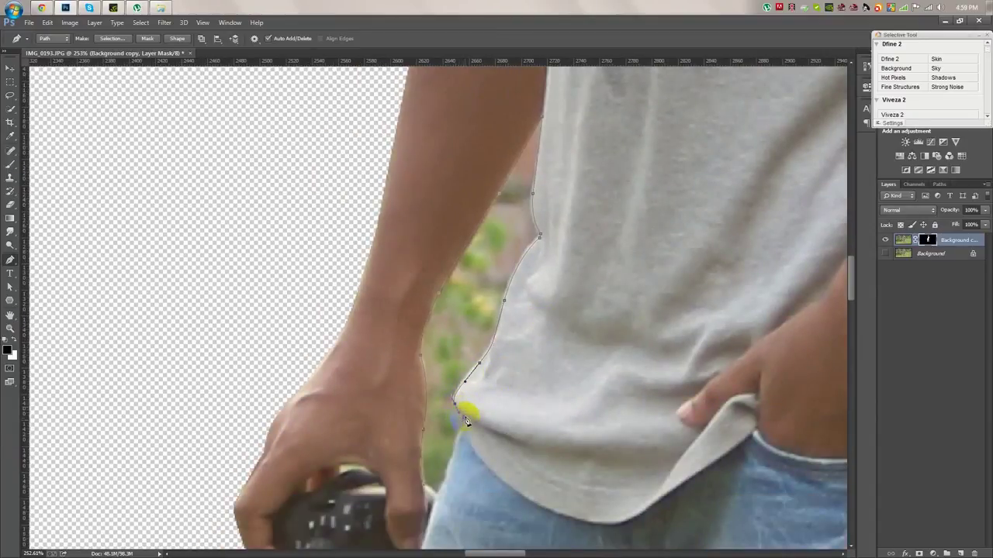
{"action": "left_click_drag", "start_coordinate": [438, 495], "coordinate": [425, 487]}
{"action": "key", "text": "ctrl+Return"}
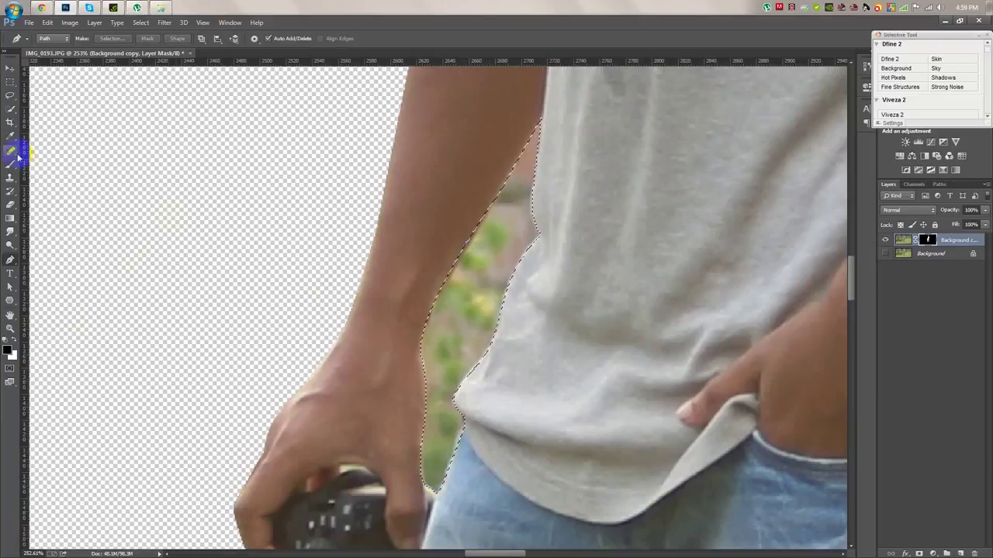
{"action": "left_click", "coordinate": [10, 164]}
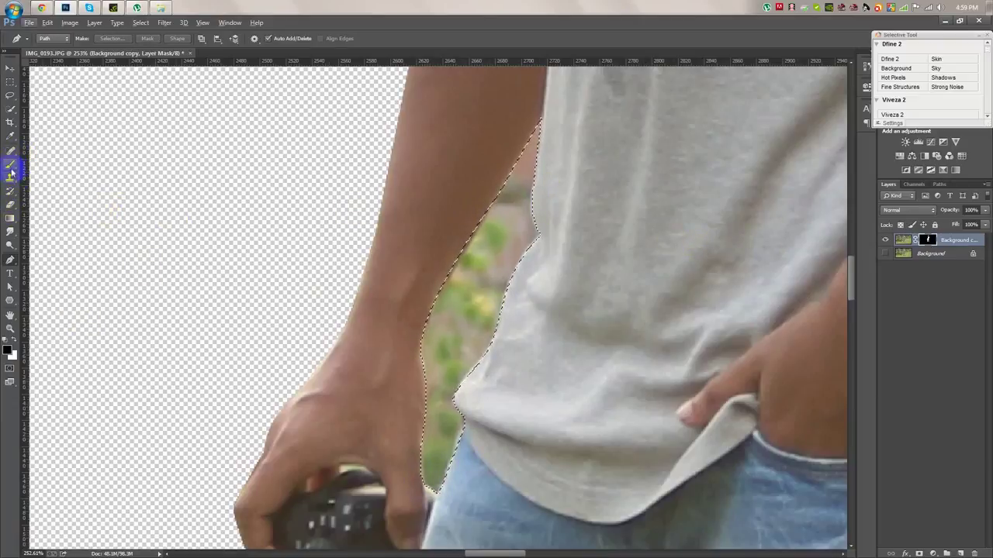
Step: Set the brush to size 75, paint the selected gap out of the mask, and deselect
{"action": "right_click", "coordinate": [562, 321]}
{"action": "left_click", "coordinate": [590, 293]}
{"action": "type", "text": "75"}
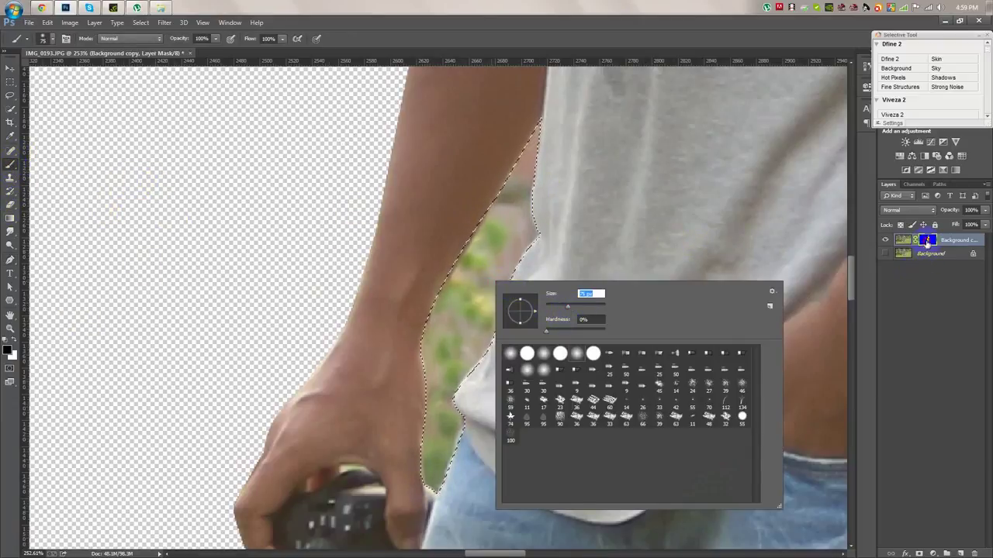
{"action": "left_click", "coordinate": [928, 239]}
{"action": "mouse_move", "coordinate": [509, 225]}
{"action": "left_mouse_down"}
{"action": "mouse_move", "coordinate": [526, 165]}
{"action": "mouse_move", "coordinate": [427, 343]}
{"action": "left_mouse_up"}
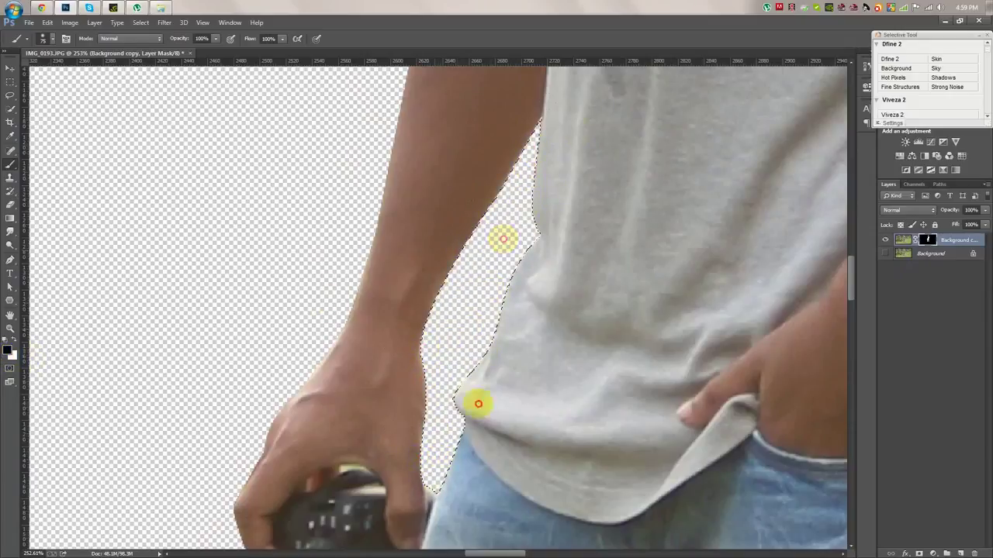
{"action": "key", "text": "ctrl+d"}
{"action": "scroll", "coordinate": [559, 210], "scroll_direction": "down", "scroll_amount": 5}
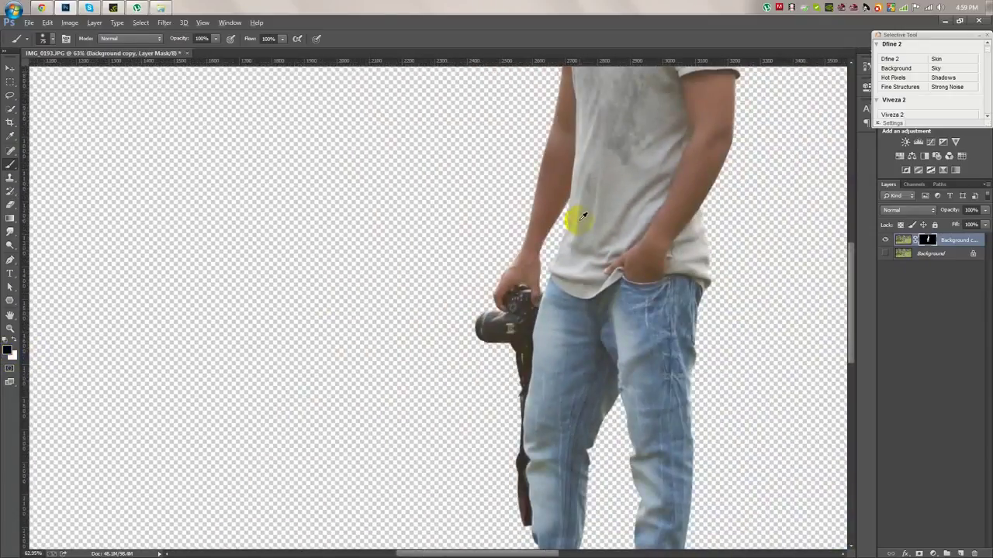
{"action": "scroll", "coordinate": [582, 215], "scroll_direction": "down", "scroll_amount": 2}
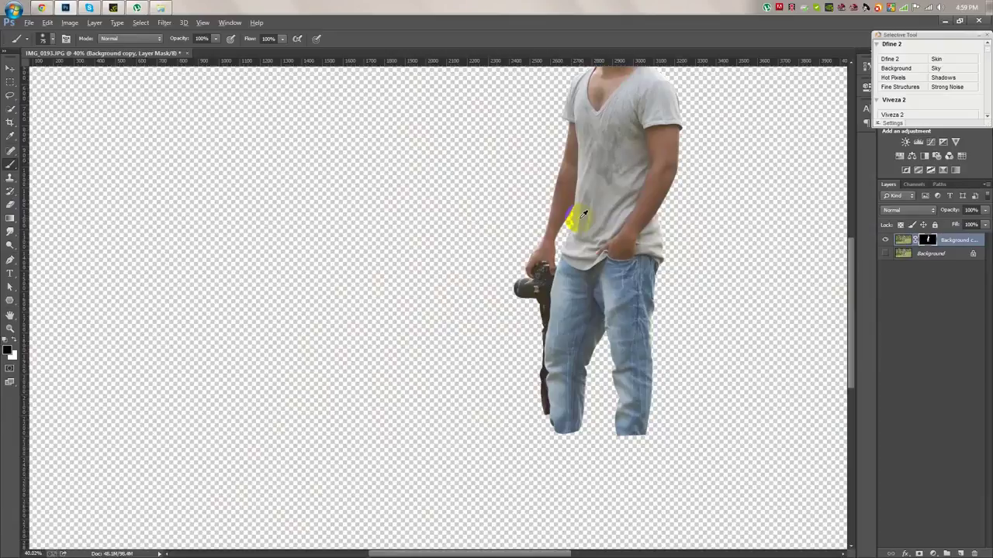
{"action": "scroll", "coordinate": [582, 215], "scroll_direction": "up", "scroll_amount": 3}
{"action": "scroll", "coordinate": [583, 214], "scroll_direction": "up", "scroll_amount": 2}
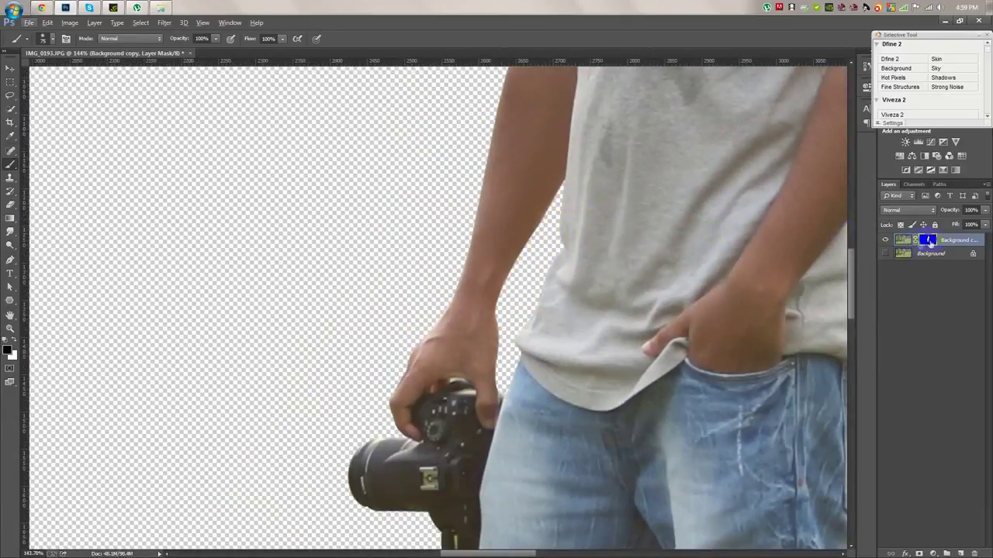
Step: Paint the remaining gap foliage out of the mask, fit the image on screen, and show Background
{"action": "left_click_drag", "start_coordinate": [743, 228], "coordinate": [580, 259]}
{"action": "scroll", "coordinate": [580, 259], "scroll_direction": "up", "scroll_amount": 1}
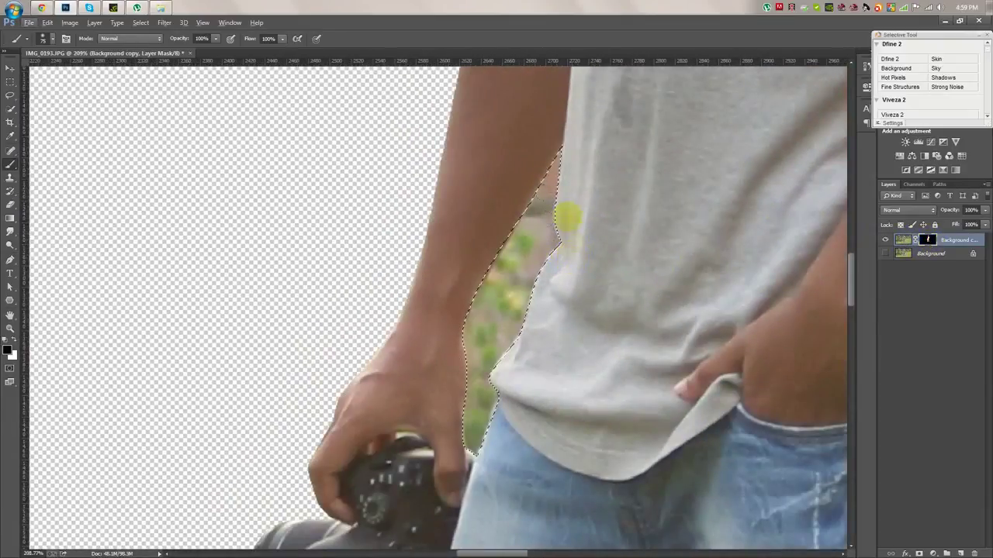
{"action": "left_click", "coordinate": [928, 240]}
{"action": "mouse_move", "coordinate": [493, 378]}
{"action": "left_mouse_down"}
{"action": "mouse_move", "coordinate": [522, 177]}
{"action": "mouse_move", "coordinate": [468, 429]}
{"action": "left_mouse_up"}
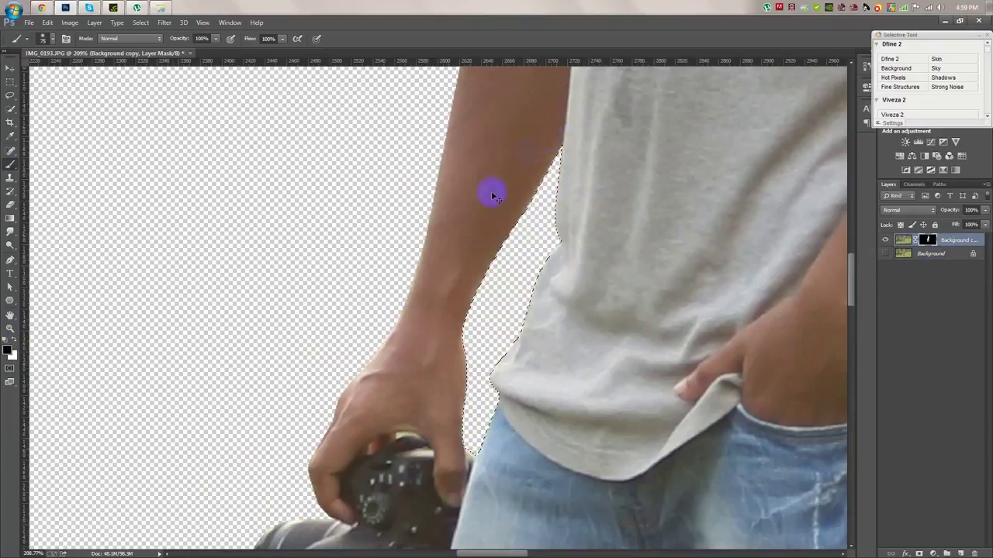
{"action": "left_click", "coordinate": [411, 473], "text": "ctrl"}
{"action": "left_click", "coordinate": [17, 263]}
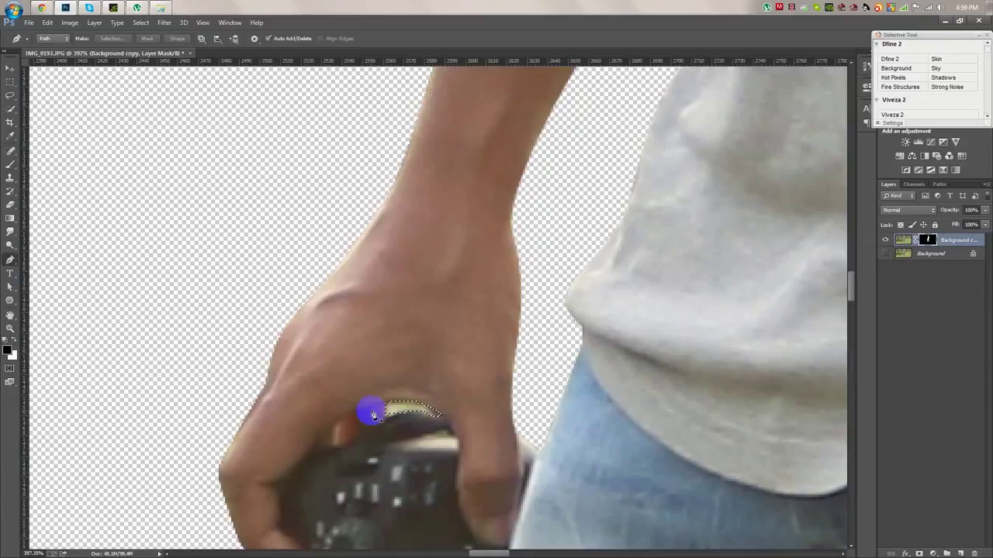
{"action": "key", "text": "ctrl+0"}
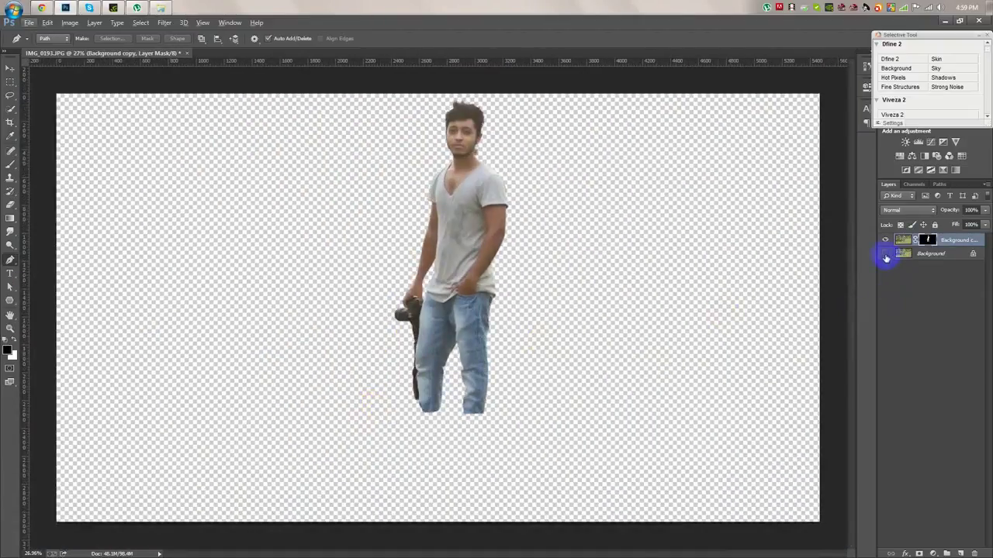
{"action": "left_click", "coordinate": [885, 254]}
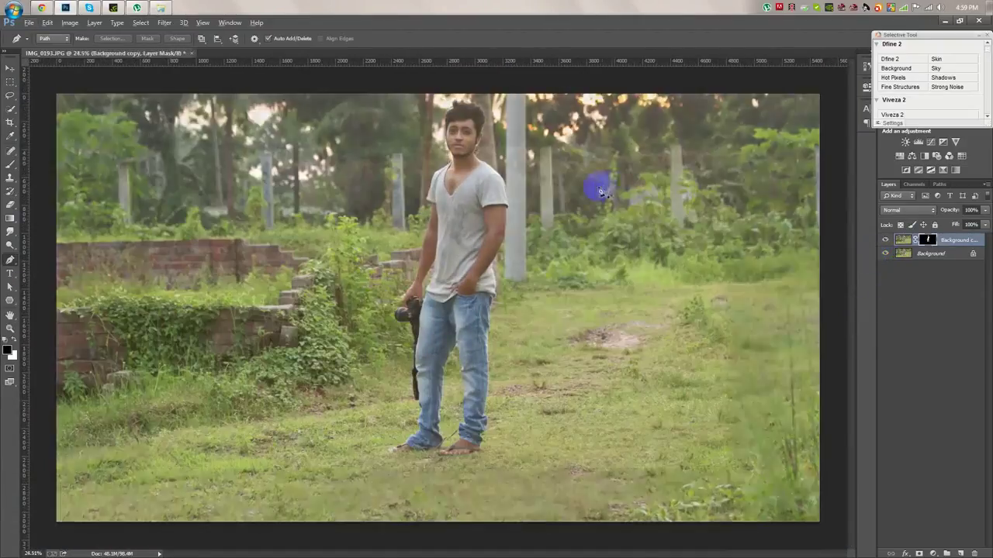
Step: Extend the canvas above the photo's top edge with the Crop tool
{"action": "key", "text": "ctrl+minus"}
{"action": "left_click", "coordinate": [10, 123]}
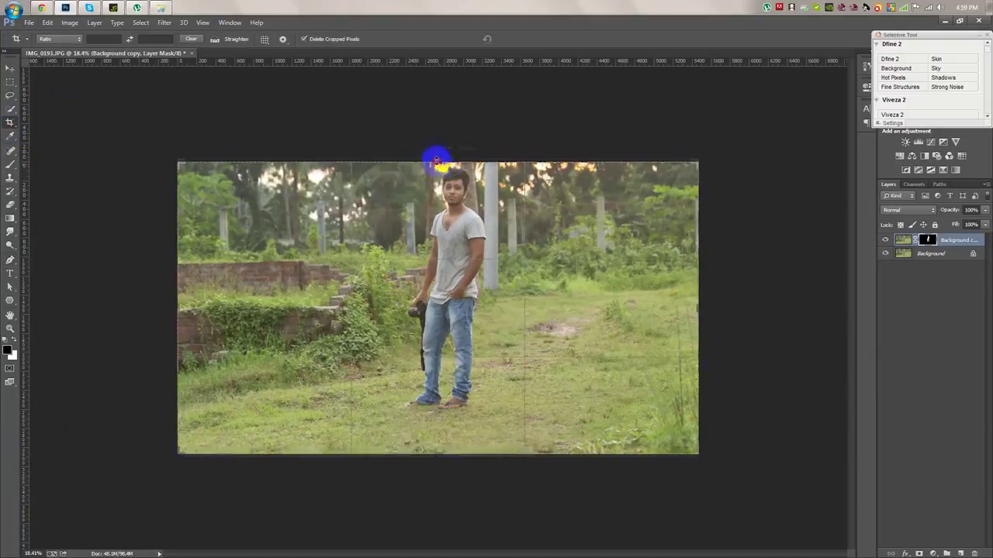
{"action": "left_click_drag", "start_coordinate": [437, 163], "coordinate": [437, 148]}
{"action": "left_click", "coordinate": [521, 39]}
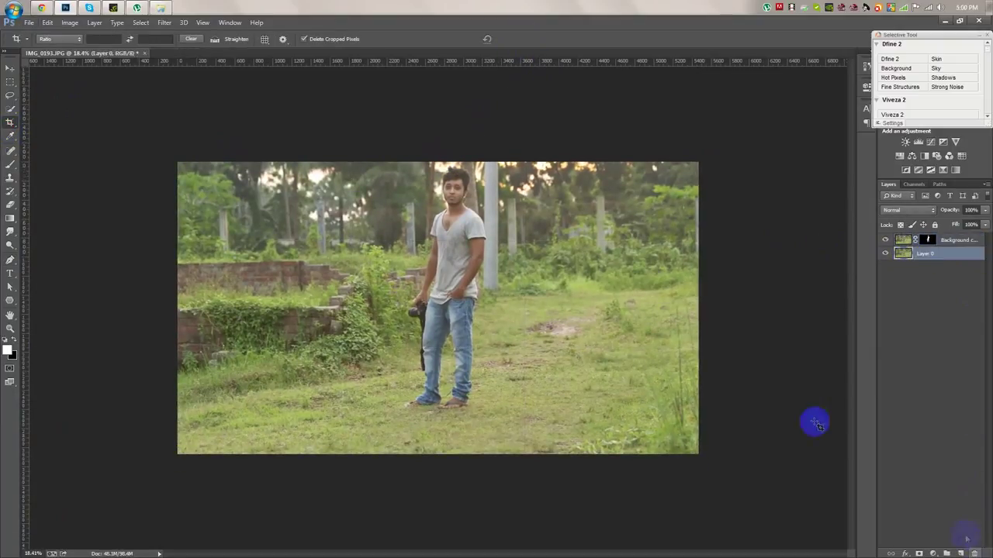
{"action": "left_click", "coordinate": [438, 161]}
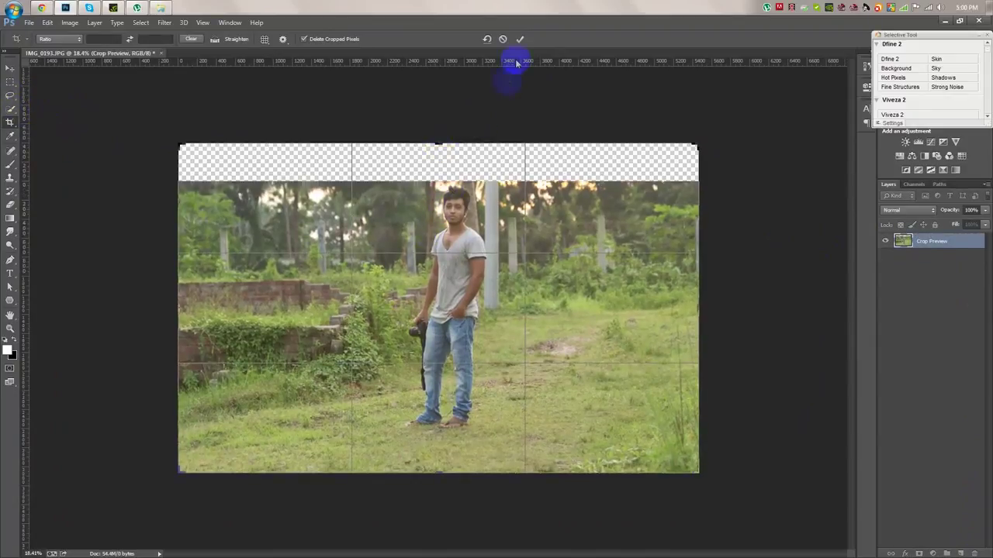
{"action": "left_click", "coordinate": [520, 39]}
Step: Toggle Layer 0 to check the cutout, then add a new empty layer below it
{"action": "left_click", "coordinate": [959, 246]}
{"action": "left_click", "coordinate": [885, 255]}
{"action": "left_click", "coordinate": [887, 254]}
{"action": "left_click", "coordinate": [931, 256]}
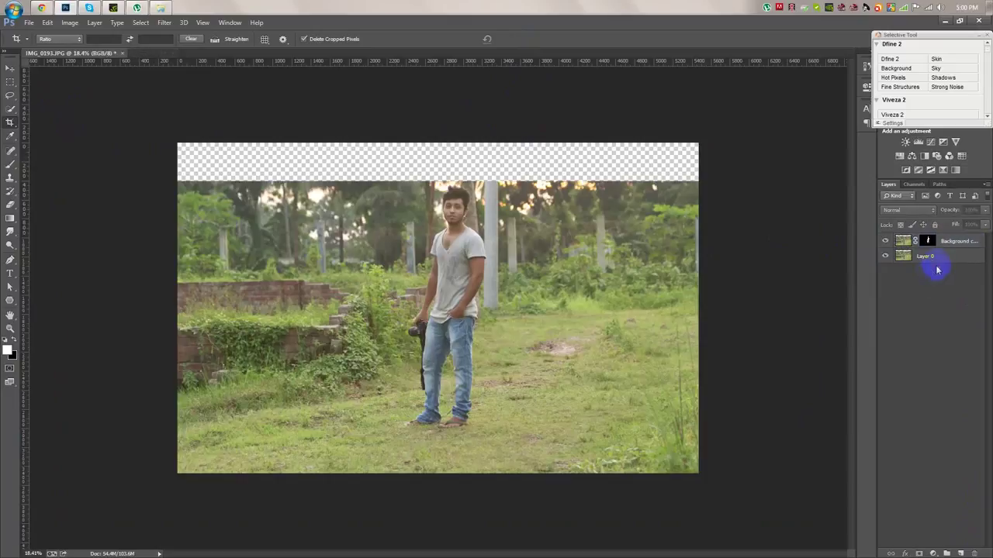
{"action": "left_click", "coordinate": [960, 553], "text": "ctrl"}
Step: Fill the new Layer 1 with a light grey foreground colour
{"action": "left_click", "coordinate": [9, 351]}
{"action": "left_click", "coordinate": [599, 141]}
{"action": "key", "text": "c"}
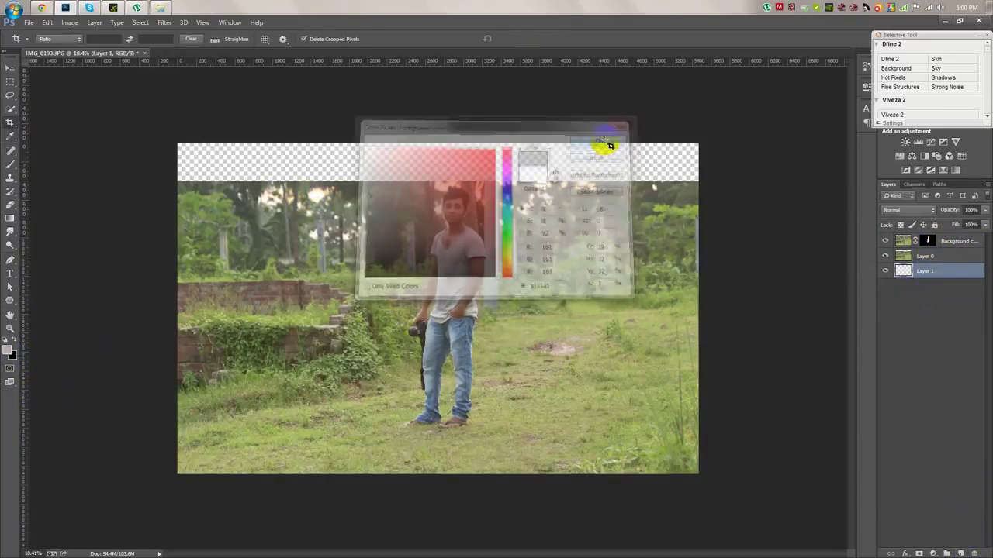
{"action": "key", "text": "alt+BackSpace"}
Step: Compare the cutout on grey by toggling Layer 0, then select Layer 0 and switch to Explorer
{"action": "left_click", "coordinate": [886, 256]}
{"action": "left_click", "coordinate": [885, 256]}
{"action": "left_click", "coordinate": [885, 255]}
{"action": "left_click", "coordinate": [885, 256]}
{"action": "left_click", "coordinate": [885, 256]}
{"action": "left_click", "coordinate": [885, 256]}
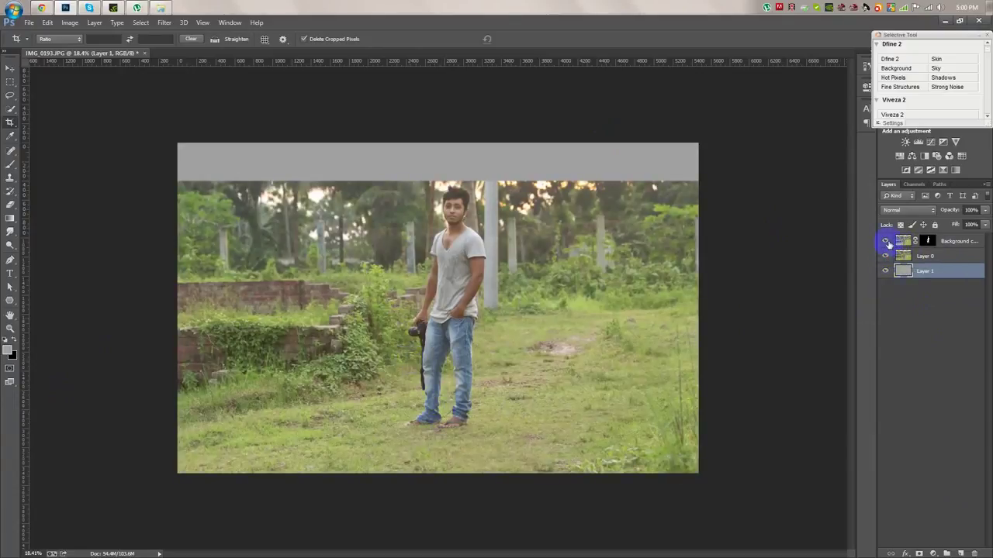
{"action": "left_click", "coordinate": [952, 256]}
{"action": "left_click", "coordinate": [10, 68]}
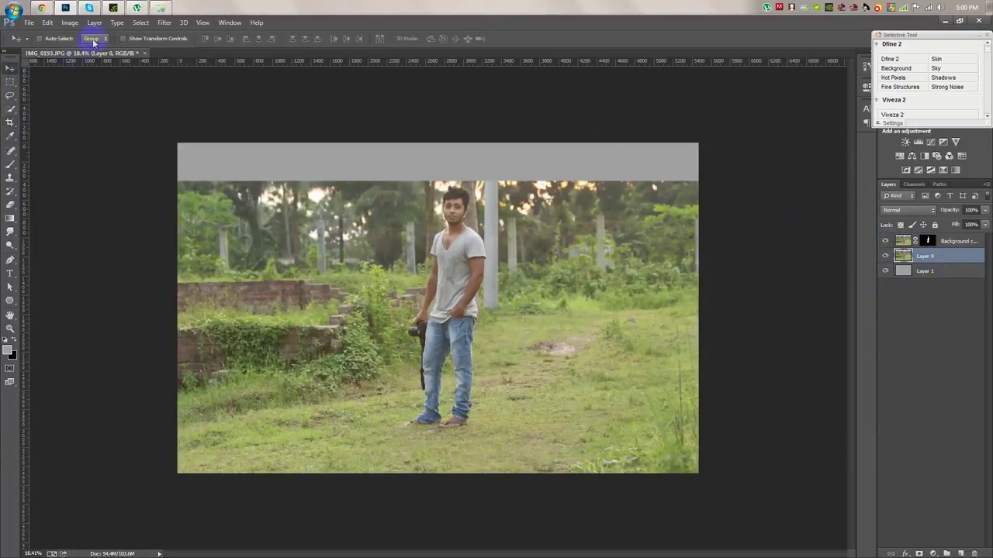
{"action": "left_click", "coordinate": [159, 8]}
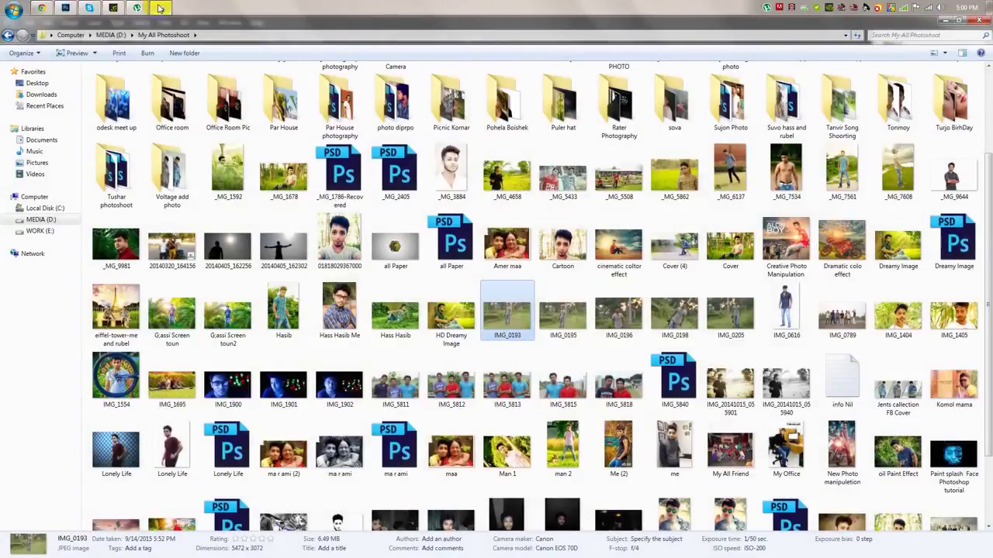
Step: Open UI DESIGN STROK IMAGE on WORK (E:), view the abcfbca1 photo, then the hillside hut photo
{"action": "left_click", "coordinate": [40, 231]}
{"action": "double_click", "coordinate": [609, 97]}
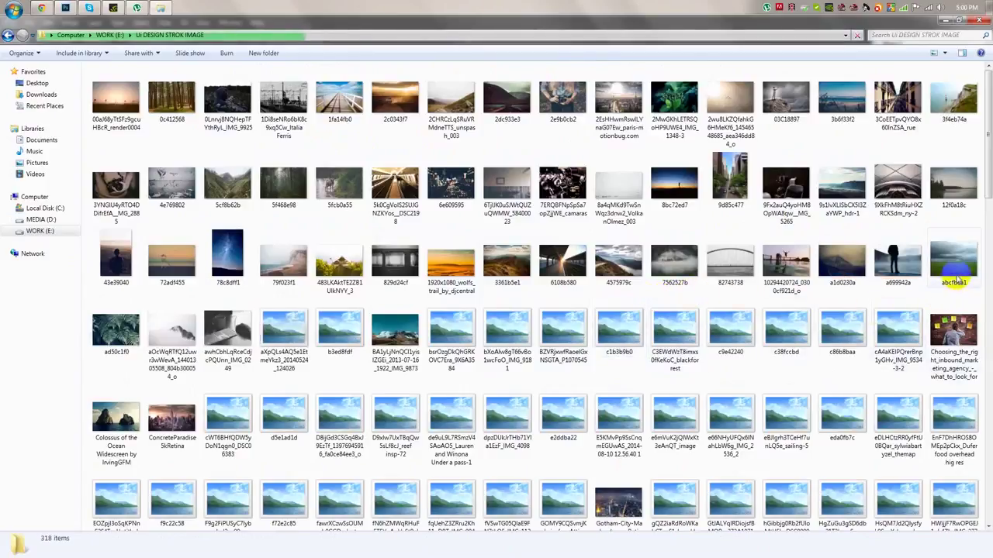
{"action": "double_click", "coordinate": [957, 278]}
{"action": "left_click", "coordinate": [982, 24]}
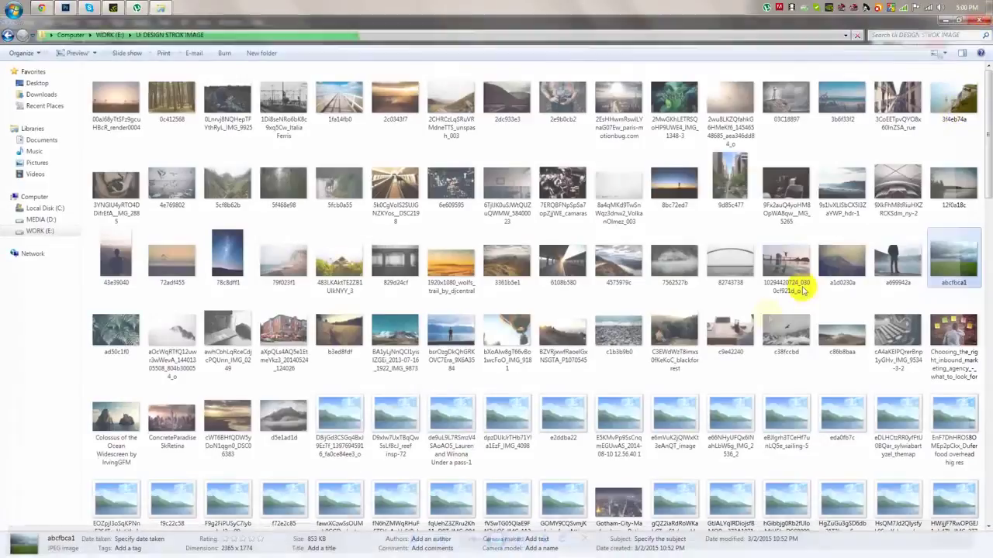
{"action": "double_click", "coordinate": [673, 347]}
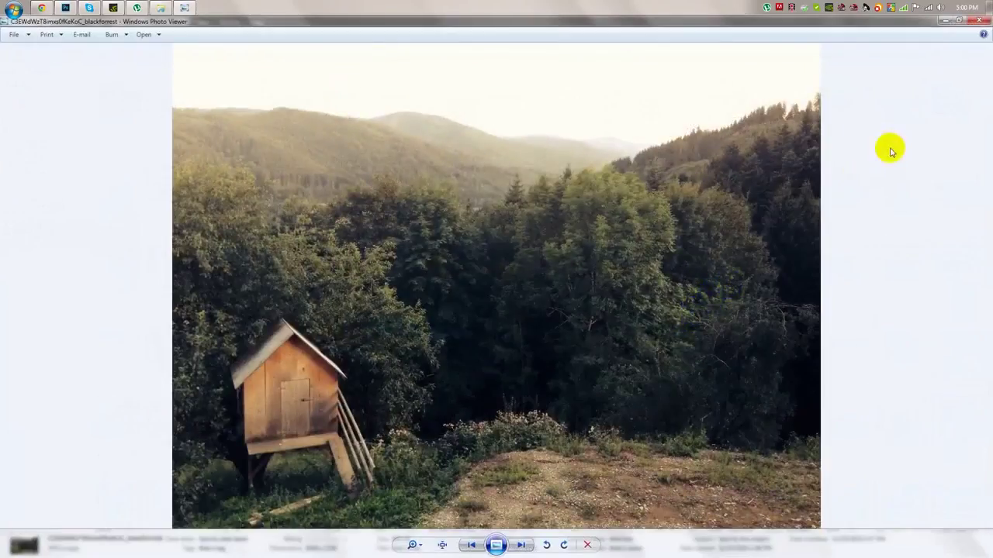
Step: Close the hillside photo, then preview the next reference photo and the misty sea photo
{"action": "left_click", "coordinate": [980, 24]}
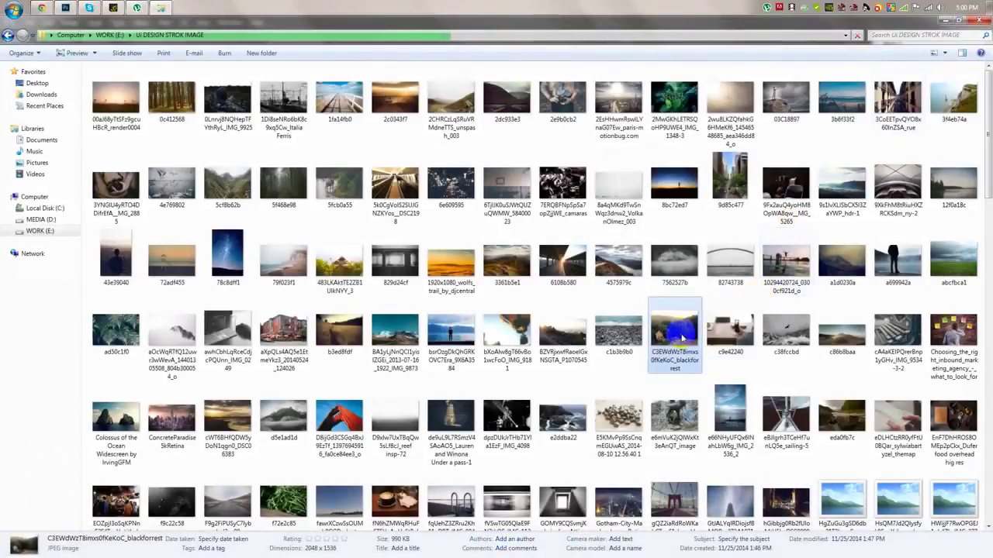
{"action": "double_click", "coordinate": [838, 341]}
{"action": "left_click", "coordinate": [979, 22]}
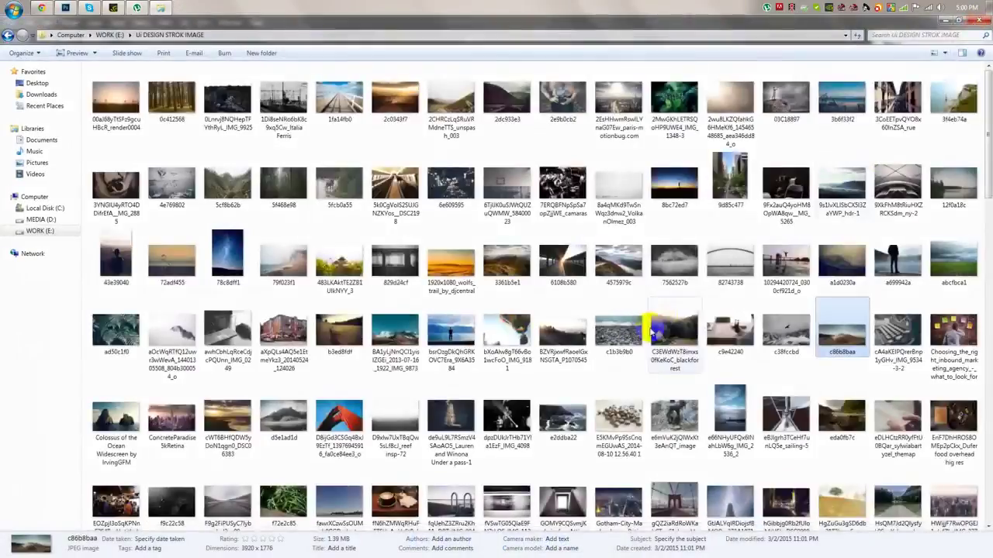
{"action": "scroll", "coordinate": [651, 334], "scroll_direction": "down", "scroll_amount": 2}
{"action": "double_click", "coordinate": [398, 203]}
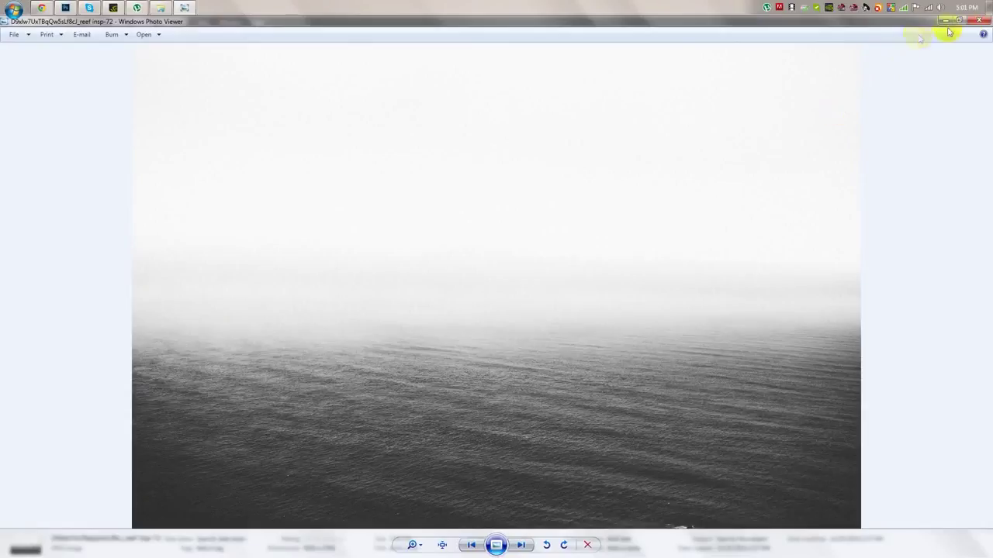
{"action": "left_click", "coordinate": [979, 22]}
{"action": "scroll", "coordinate": [780, 318], "scroll_direction": "down", "scroll_amount": 10}
{"action": "scroll", "coordinate": [561, 319], "scroll_direction": "up", "scroll_amount": 2}
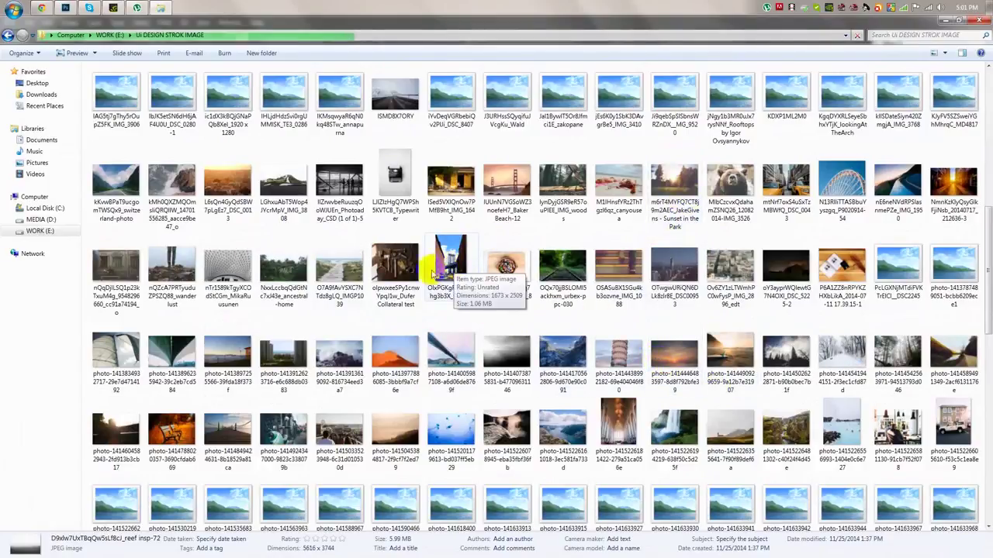
{"action": "scroll", "coordinate": [543, 291], "scroll_direction": "down", "scroll_amount": 2}
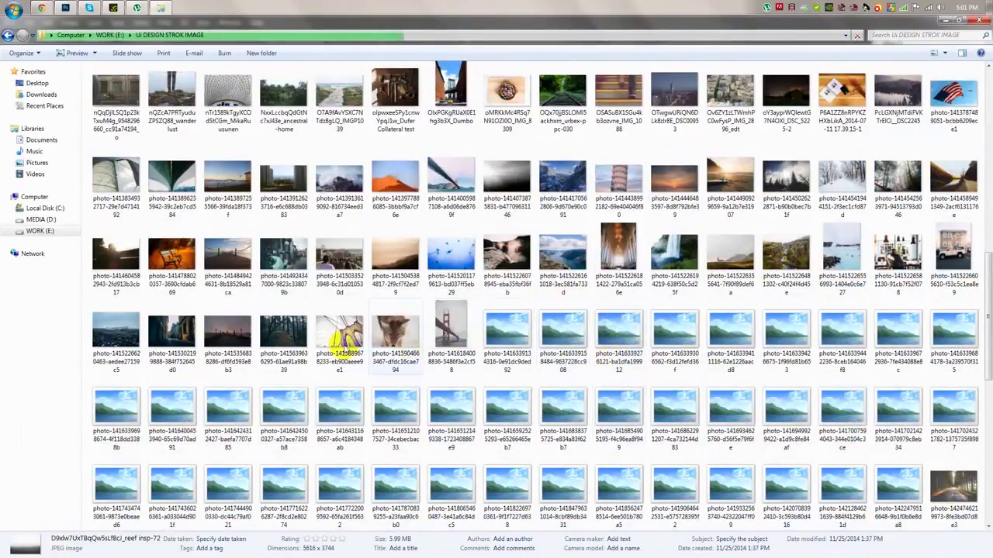
Step: Preview the church-and-mountain, sunset-over-fog and 5f468e98 forest reference photos
{"action": "double_click", "coordinate": [708, 273]}
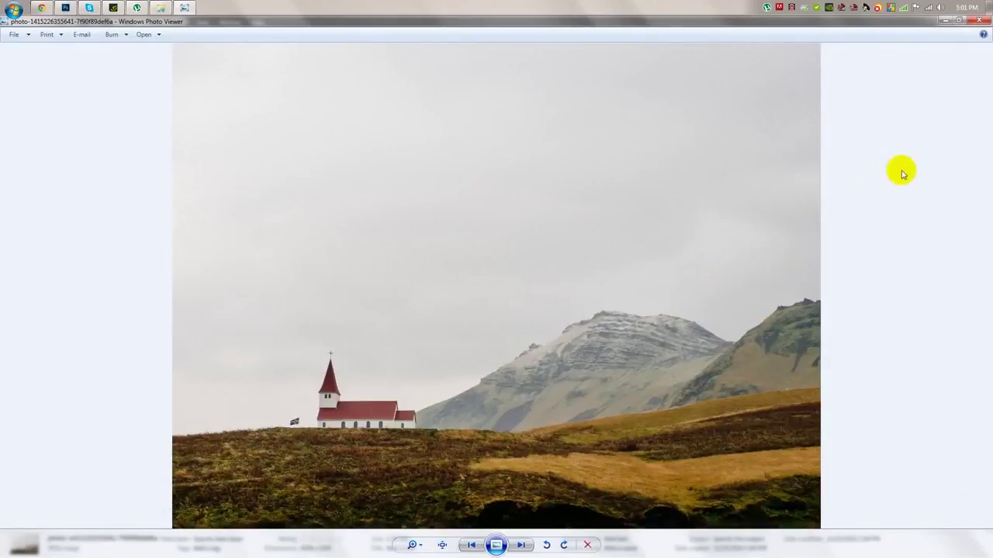
{"action": "left_click", "coordinate": [979, 20]}
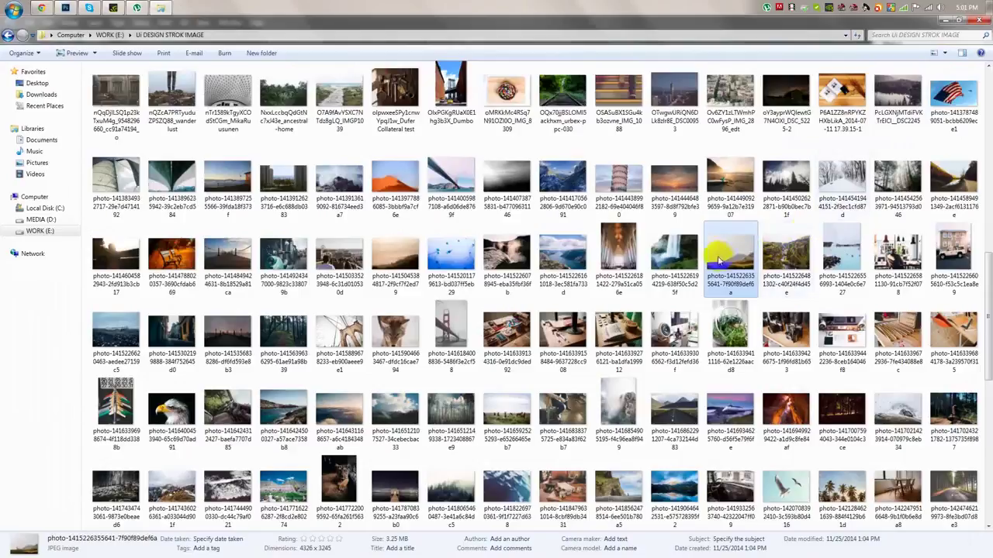
{"action": "scroll", "coordinate": [711, 284], "scroll_direction": "down", "scroll_amount": 6}
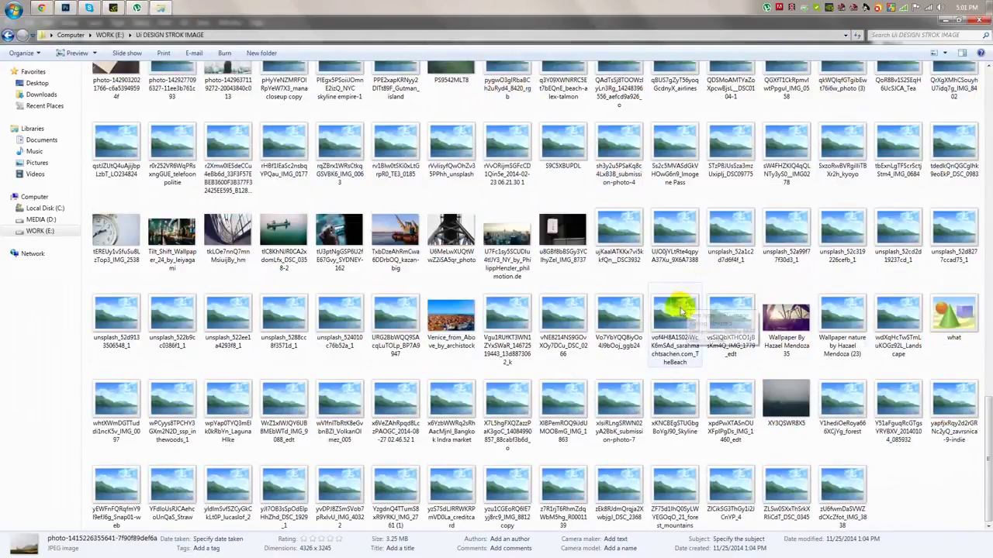
{"action": "double_click", "coordinate": [892, 241]}
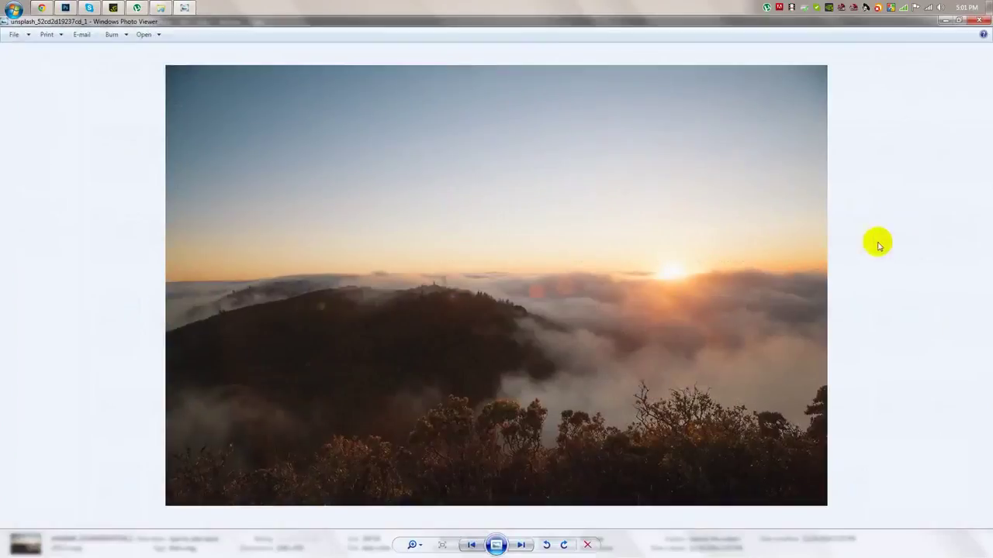
{"action": "left_click", "coordinate": [979, 20]}
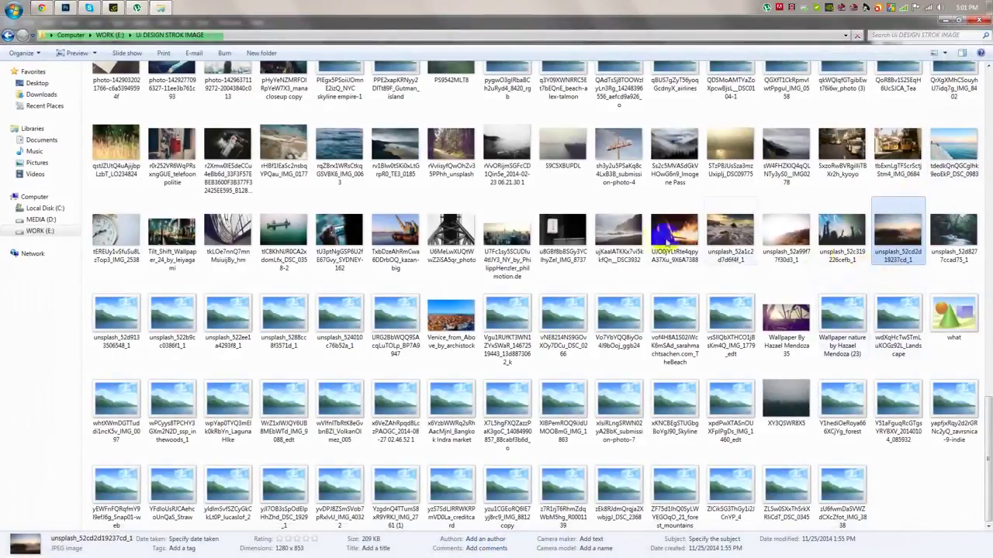
{"action": "scroll", "coordinate": [450, 219], "scroll_direction": "up", "scroll_amount": 5}
{"action": "scroll", "coordinate": [452, 227], "scroll_direction": "up", "scroll_amount": 15}
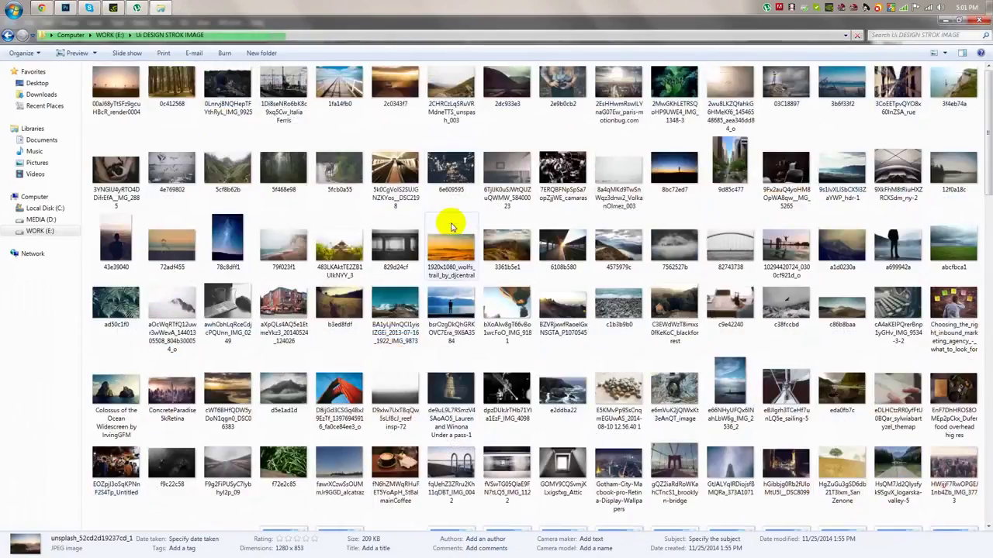
{"action": "double_click", "coordinate": [283, 167]}
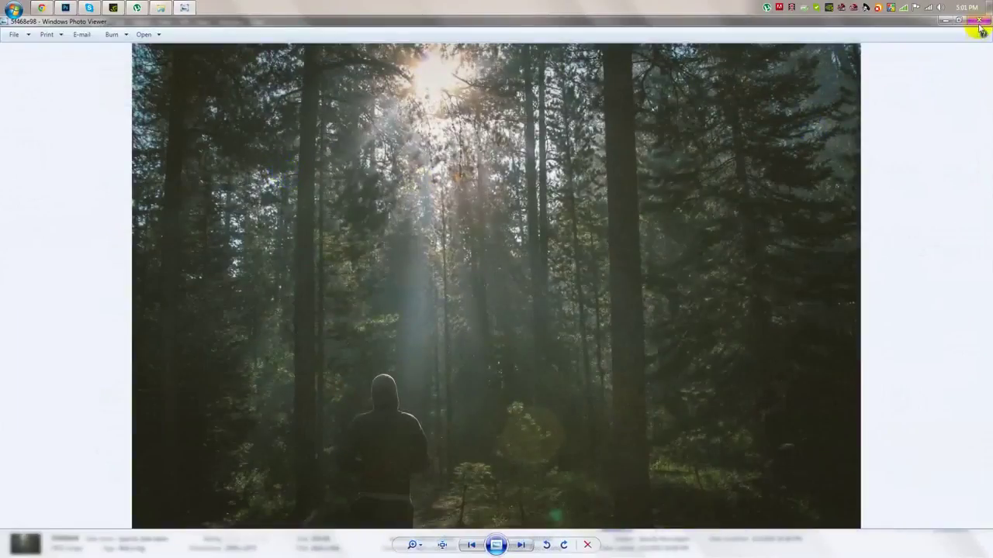
{"action": "left_click", "coordinate": [979, 20]}
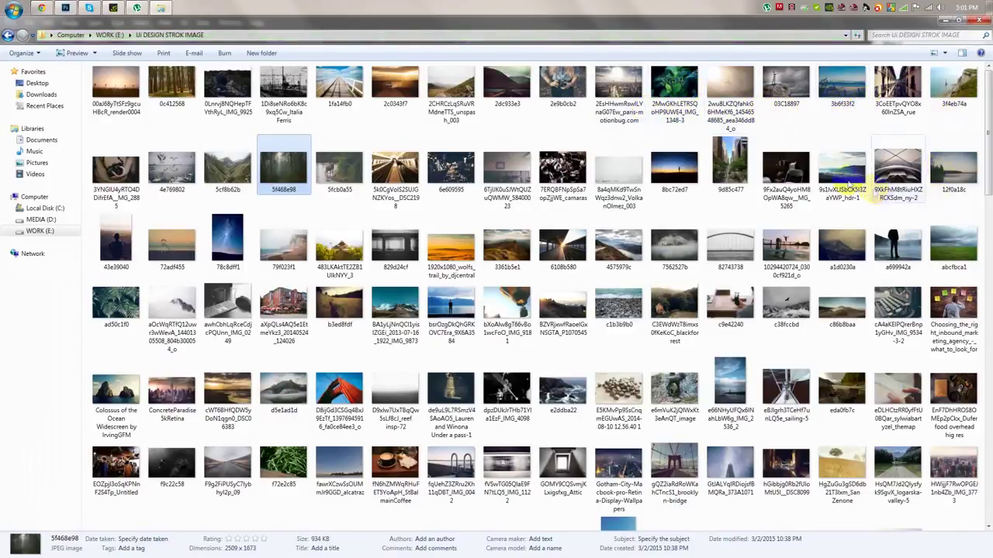
Step: Preview the b3ed8fdf grassy path, 5cf8b62b, Annapurna and foggy forest photos, then close the viewer
{"action": "double_click", "coordinate": [346, 311]}
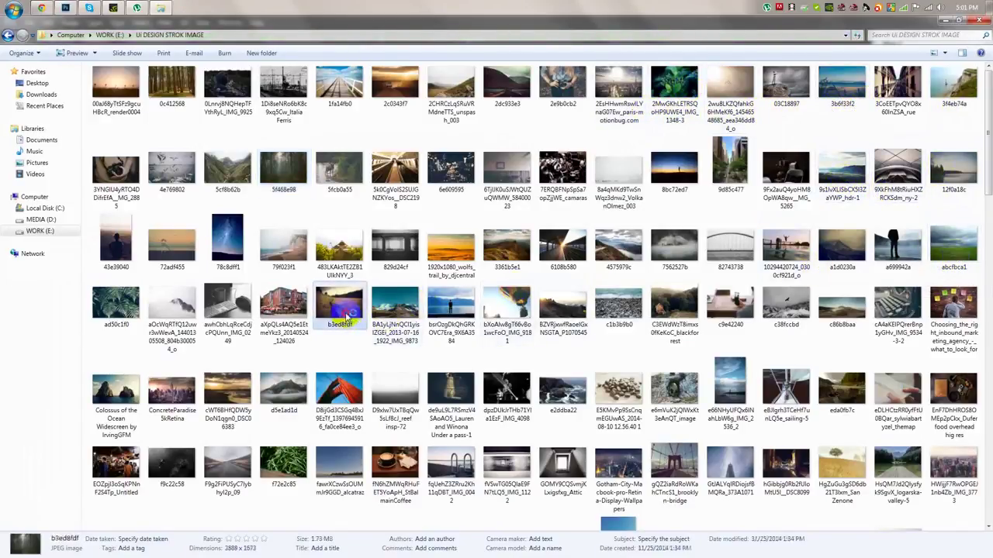
{"action": "left_click", "coordinate": [979, 24]}
{"action": "double_click", "coordinate": [247, 179]}
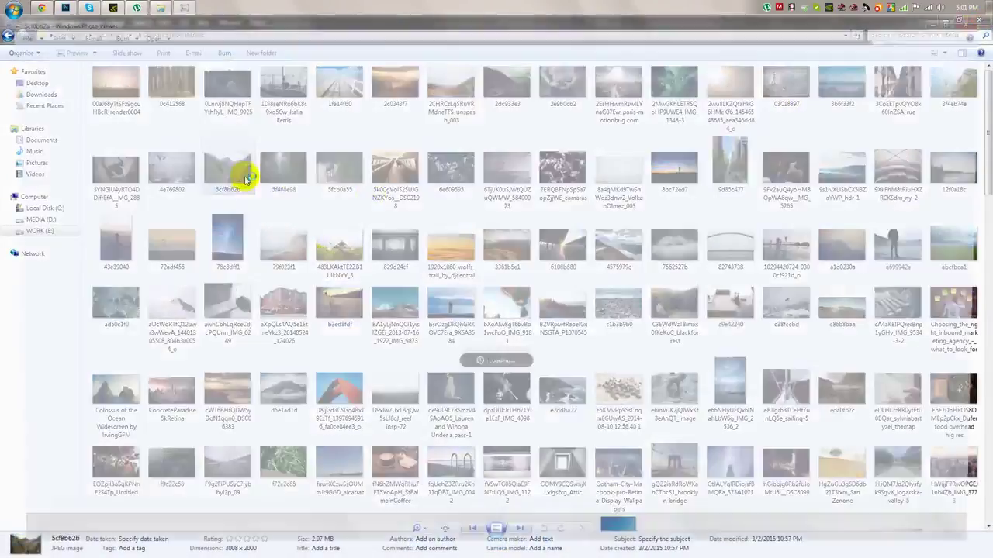
{"action": "left_click", "coordinate": [984, 22]}
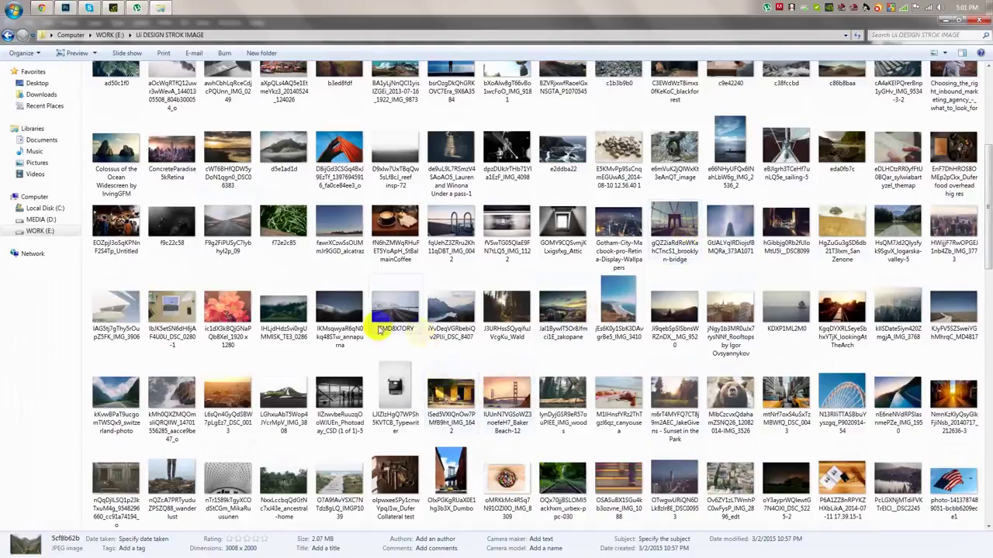
{"action": "double_click", "coordinate": [348, 321]}
{"action": "key", "text": "Right"}
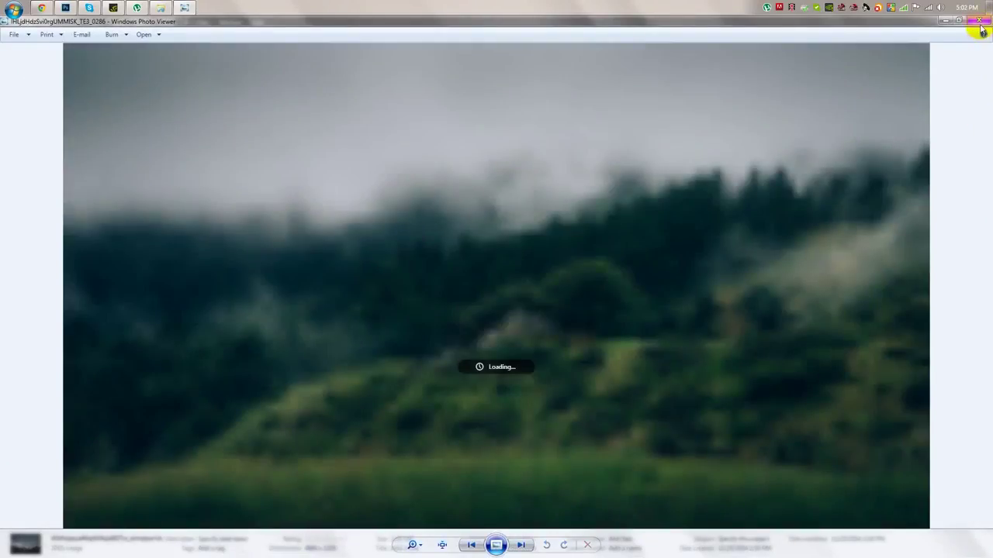
{"action": "left_click", "coordinate": [981, 29]}
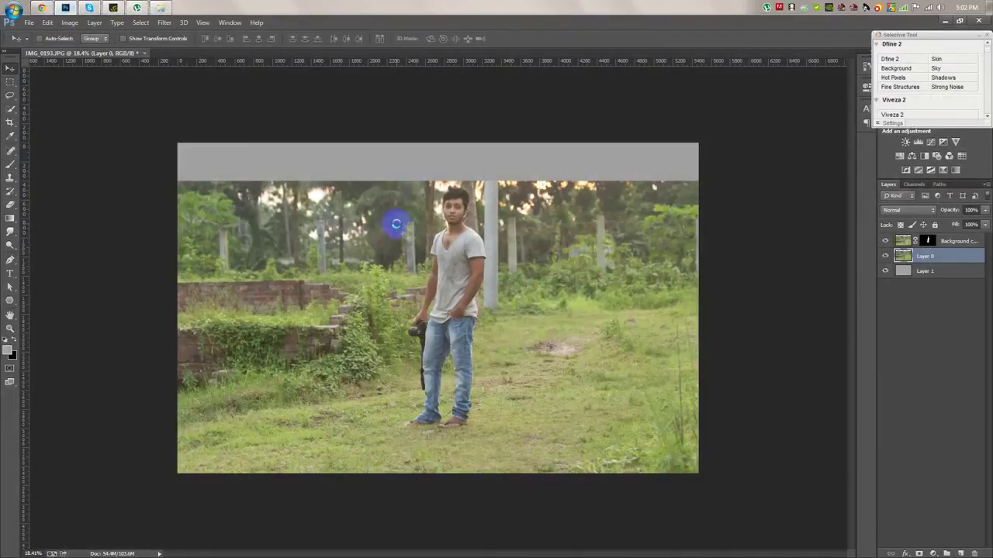
{"action": "left_click_drag", "start_coordinate": [396, 227], "coordinate": [398, 229]}
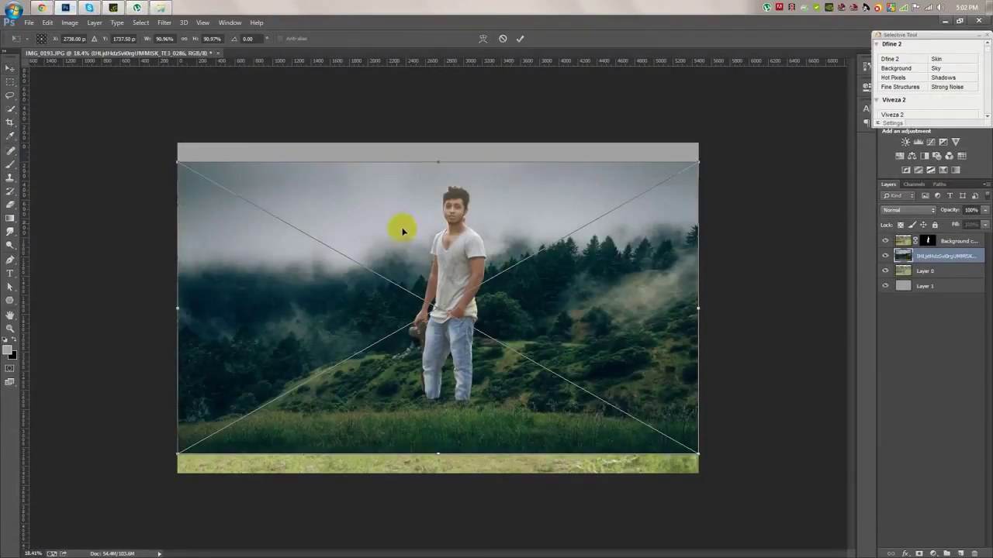
Step: Commit the forest photo placed higher, move it below Layer 0, and toggle Layer 0 to compare
{"action": "left_click_drag", "start_coordinate": [475, 266], "coordinate": [471, 250]}
{"action": "left_click", "coordinate": [519, 38]}
{"action": "left_click_drag", "start_coordinate": [924, 271], "coordinate": [928, 279]}
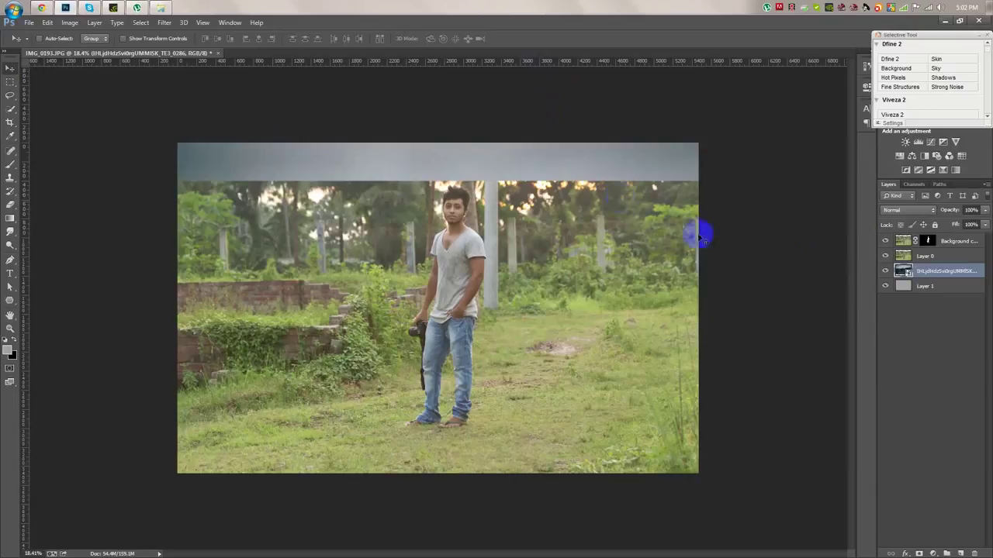
{"action": "left_click", "coordinate": [924, 254]}
{"action": "left_click", "coordinate": [884, 256]}
{"action": "left_click", "coordinate": [884, 256]}
{"action": "left_click", "coordinate": [884, 256]}
{"action": "left_click", "coordinate": [884, 256]}
{"action": "left_click", "coordinate": [884, 256]}
{"action": "left_click", "coordinate": [884, 256]}
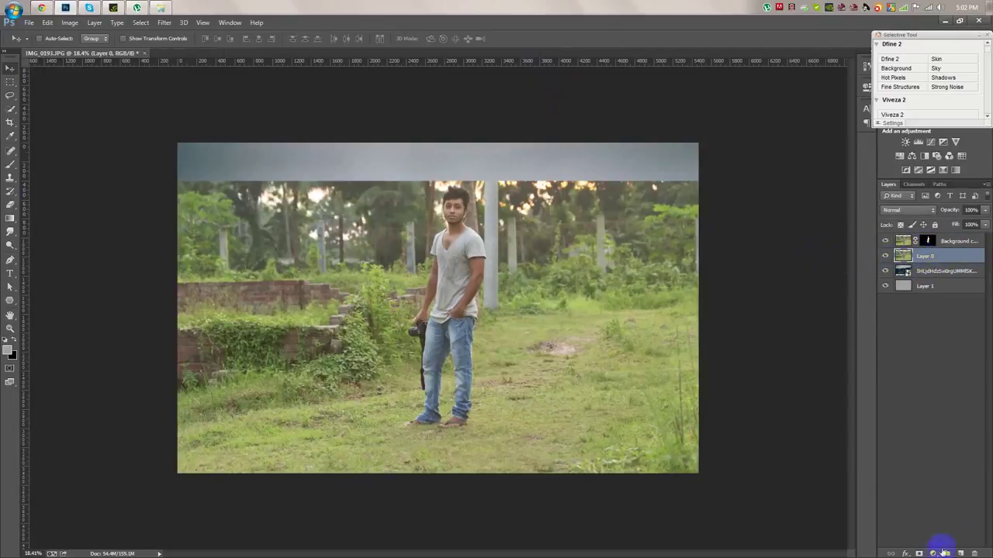
Step: Drag black-to-white gradients on Layer 0's mask to blend the misty forest down to the man's legs
{"action": "left_click", "coordinate": [11, 220]}
{"action": "left_click", "coordinate": [75, 38]}
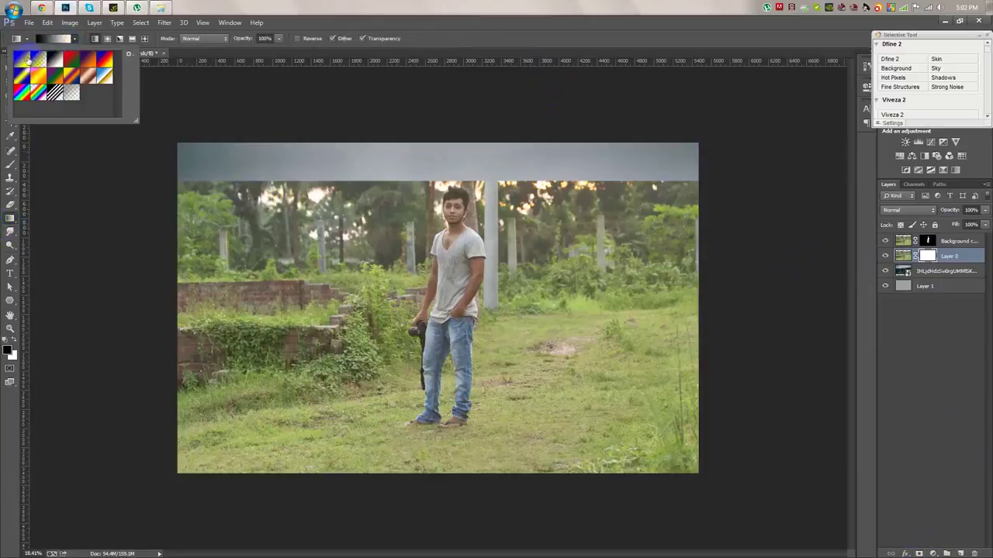
{"action": "left_click_drag", "start_coordinate": [453, 378], "coordinate": [452, 141]}
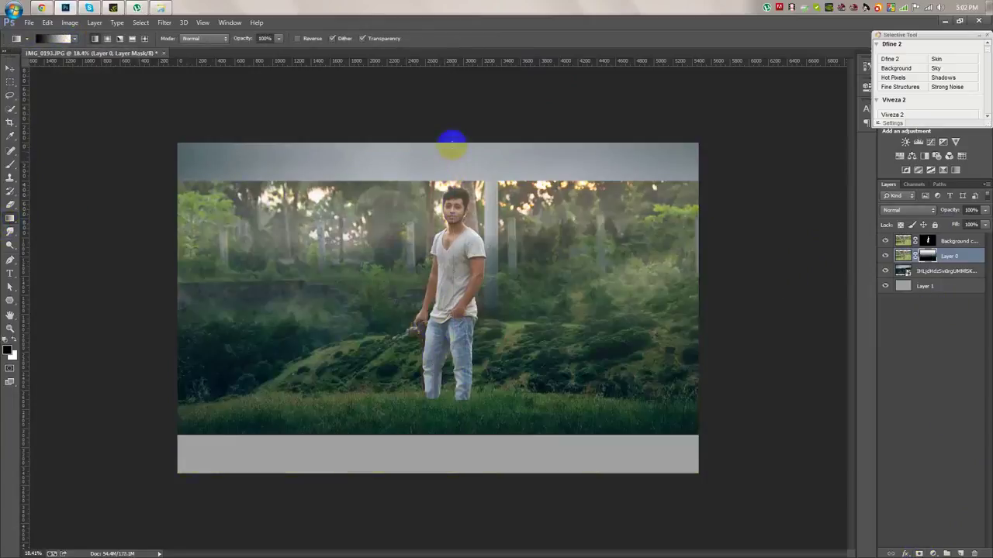
{"action": "mouse_move", "coordinate": [463, 298]}
{"action": "left_mouse_down"}
{"action": "mouse_move", "coordinate": [447, 147]}
{"action": "mouse_move", "coordinate": [439, 378]}
{"action": "left_mouse_up"}
{"action": "left_click_drag", "start_coordinate": [433, 273], "coordinate": [431, 310]}
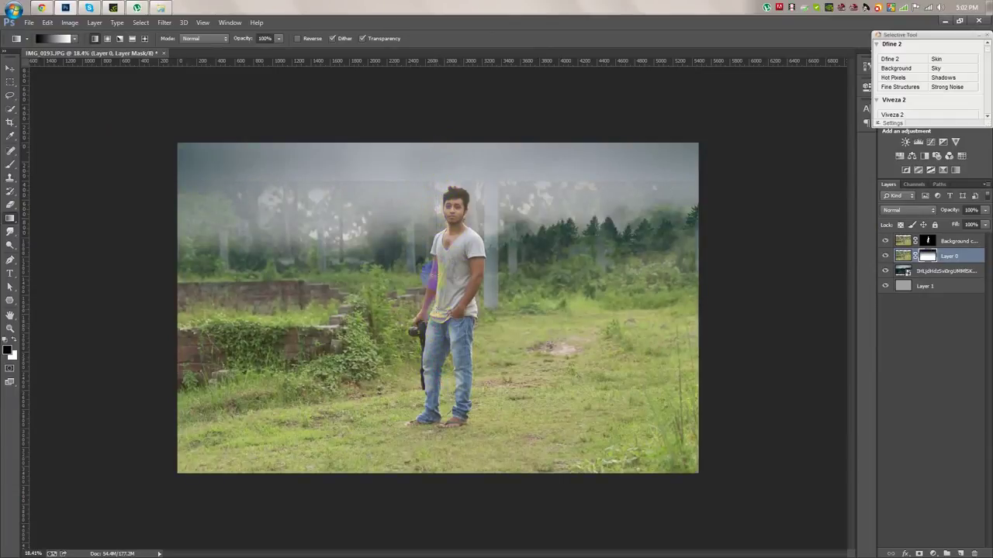
{"action": "left_click_drag", "start_coordinate": [438, 356], "coordinate": [439, 326]}
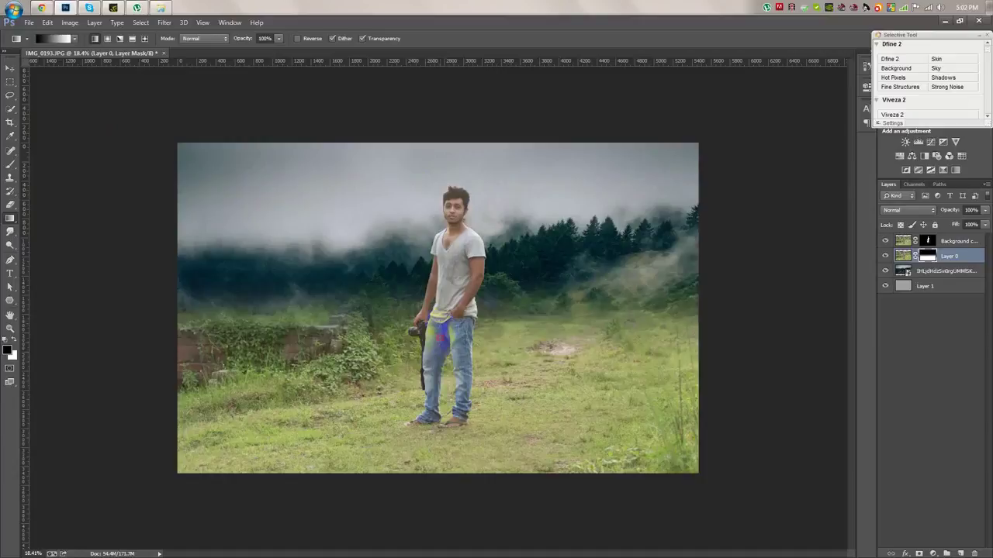
{"action": "left_click_drag", "start_coordinate": [439, 403], "coordinate": [442, 413]}
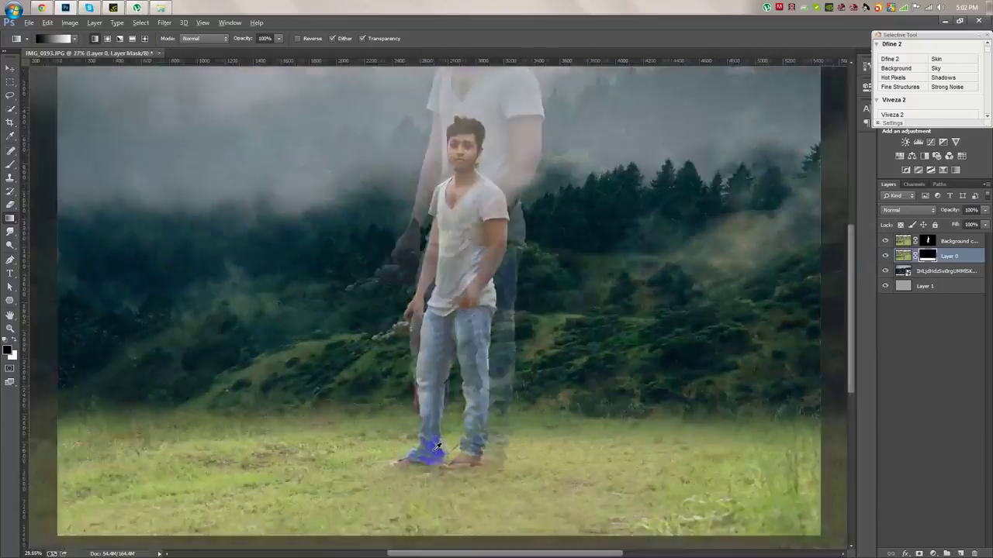
{"action": "mouse_move", "coordinate": [431, 391]}
{"action": "left_mouse_down"}
{"action": "mouse_move", "coordinate": [476, 422]}
{"action": "mouse_move", "coordinate": [543, 411]}
{"action": "left_mouse_up"}
{"action": "left_click", "coordinate": [11, 164]}
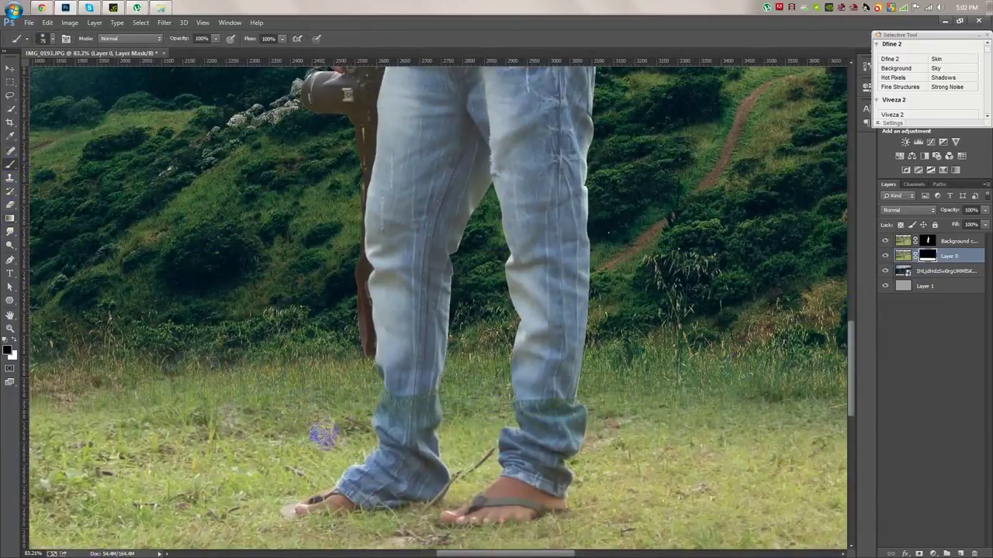
Step: Paint on Layer 0's mask around the man's right foot with a resized brush
{"action": "right_click", "coordinate": [326, 434]}
{"action": "key", "text": "Return"}
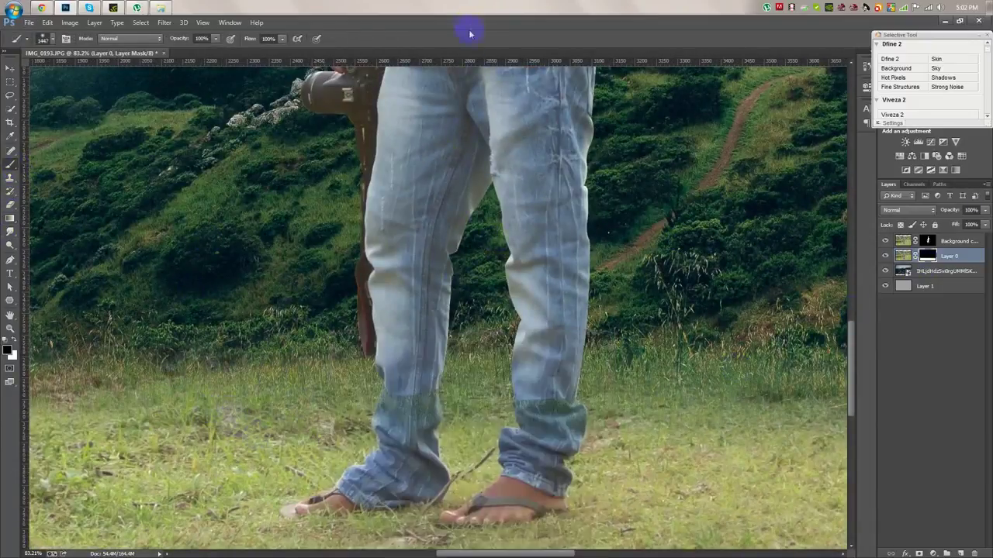
{"action": "left_click", "coordinate": [539, 475]}
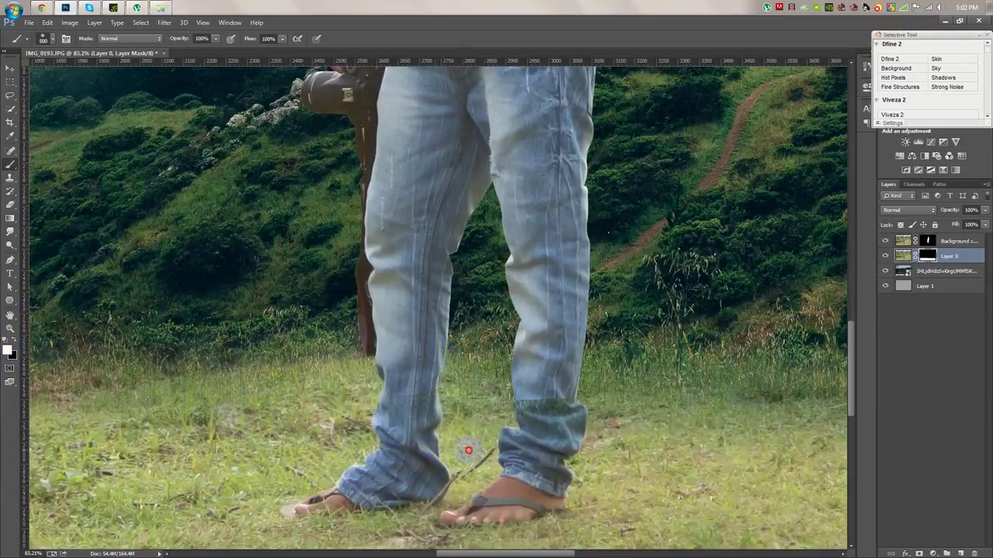
{"action": "scroll", "coordinate": [519, 459], "scroll_direction": "down", "scroll_amount": 5}
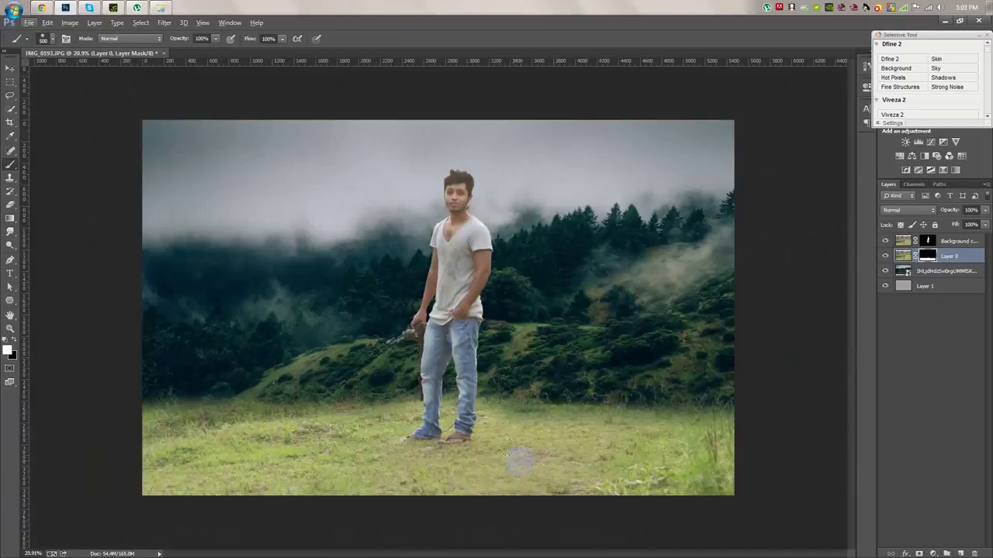
Step: Shift the forest layer upward, trying Soft Light blending before returning it to Normal
{"action": "left_click", "coordinate": [935, 272]}
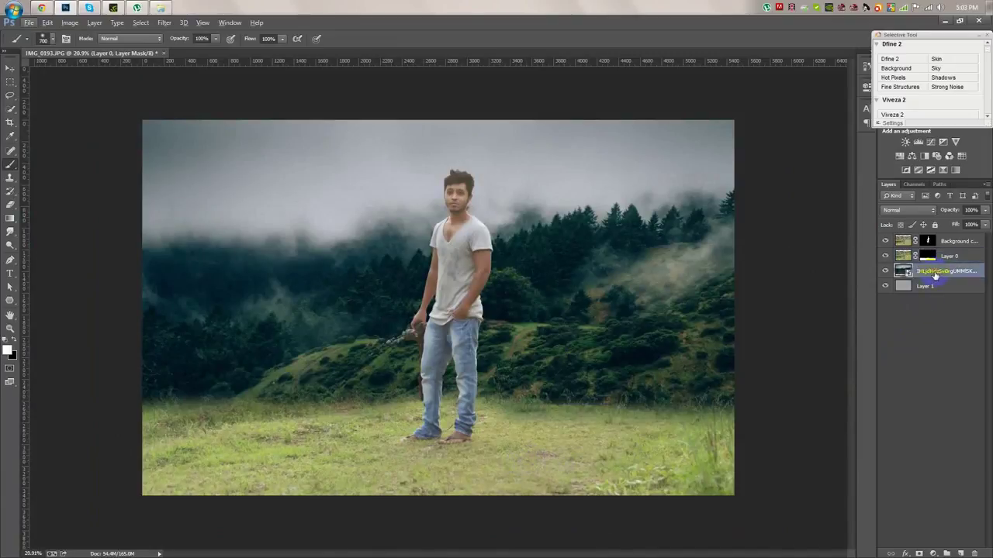
{"action": "left_click", "coordinate": [915, 211]}
{"action": "left_click", "coordinate": [891, 347]}
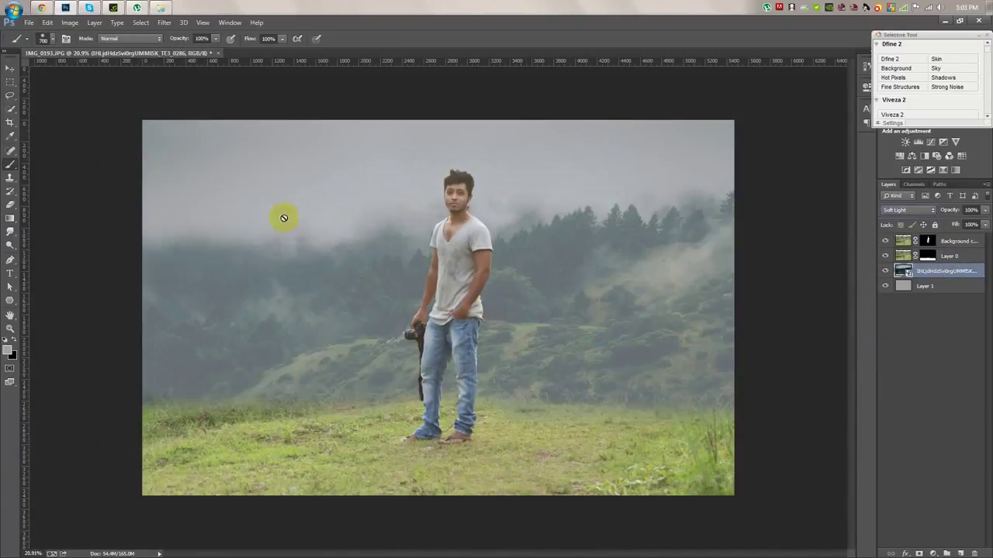
{"action": "left_click", "coordinate": [10, 69]}
{"action": "left_click_drag", "start_coordinate": [555, 326], "coordinate": [556, 293]}
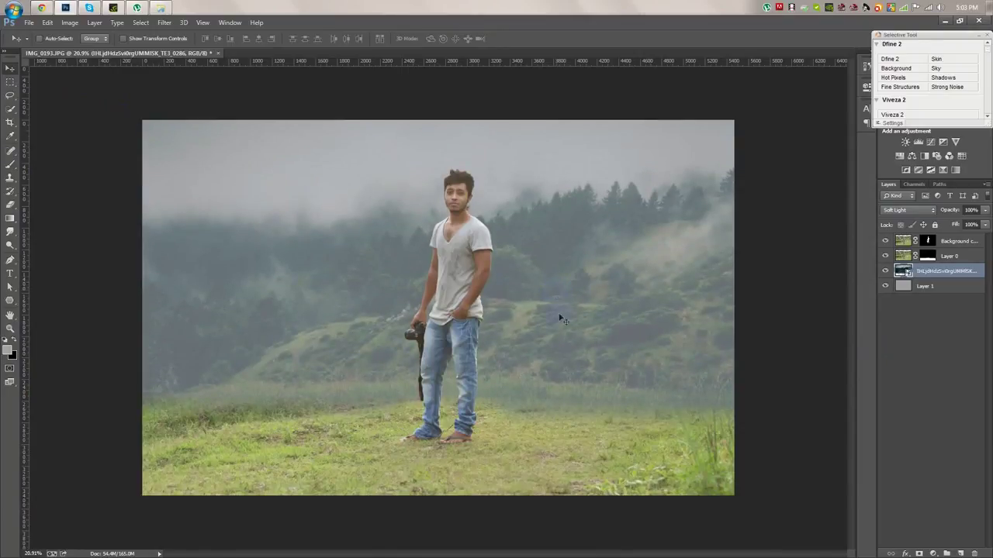
{"action": "left_click", "coordinate": [909, 209]}
{"action": "left_click", "coordinate": [900, 211]}
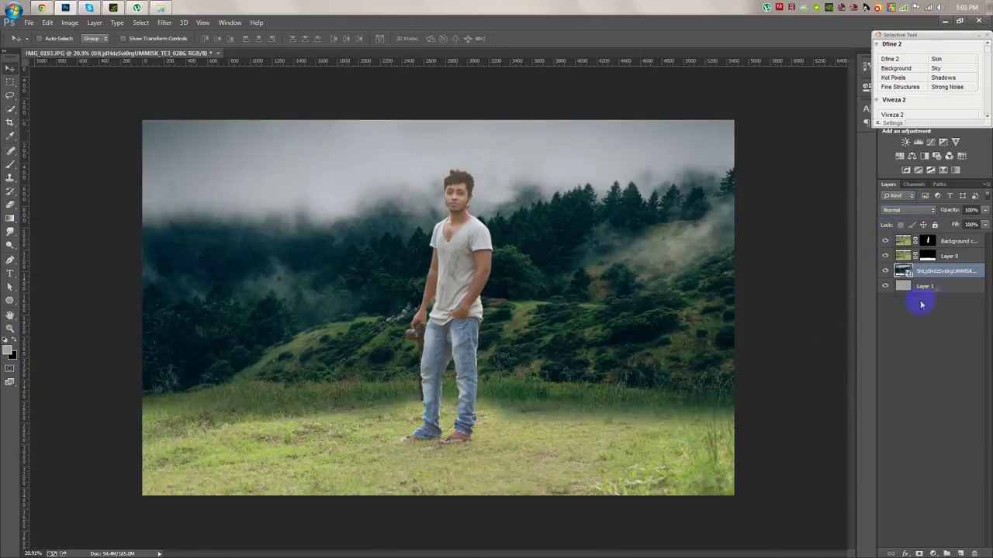
{"action": "right_click", "coordinate": [935, 275]}
{"action": "left_click", "coordinate": [817, 251]}
{"action": "left_click", "coordinate": [164, 22]}
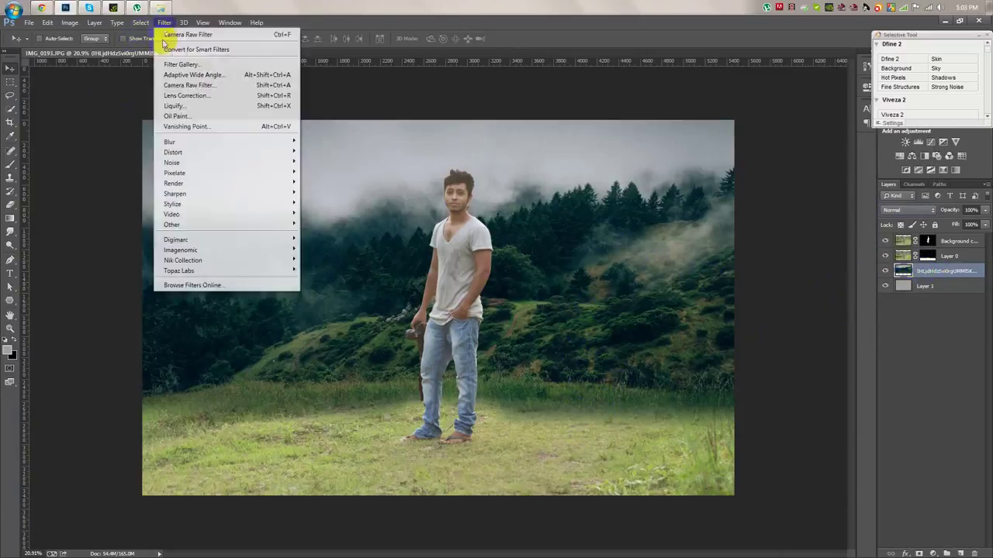
Step: Camera Raw the forest layer: Shadows +100, Whites +39, Blacks +49, Temperature +13, more Exposure, lower Highlights
{"action": "left_click", "coordinate": [186, 80]}
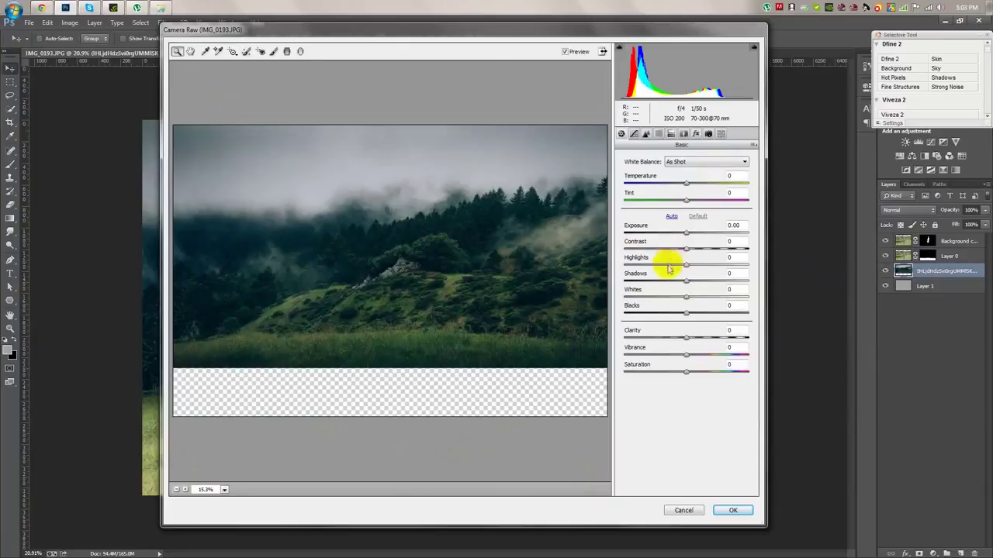
{"action": "left_click_drag", "start_coordinate": [685, 280], "coordinate": [743, 281]}
{"action": "mouse_move", "coordinate": [687, 296]}
{"action": "left_mouse_down"}
{"action": "mouse_move", "coordinate": [710, 297]}
{"action": "mouse_move", "coordinate": [701, 315]}
{"action": "mouse_move", "coordinate": [715, 314]}
{"action": "left_mouse_up"}
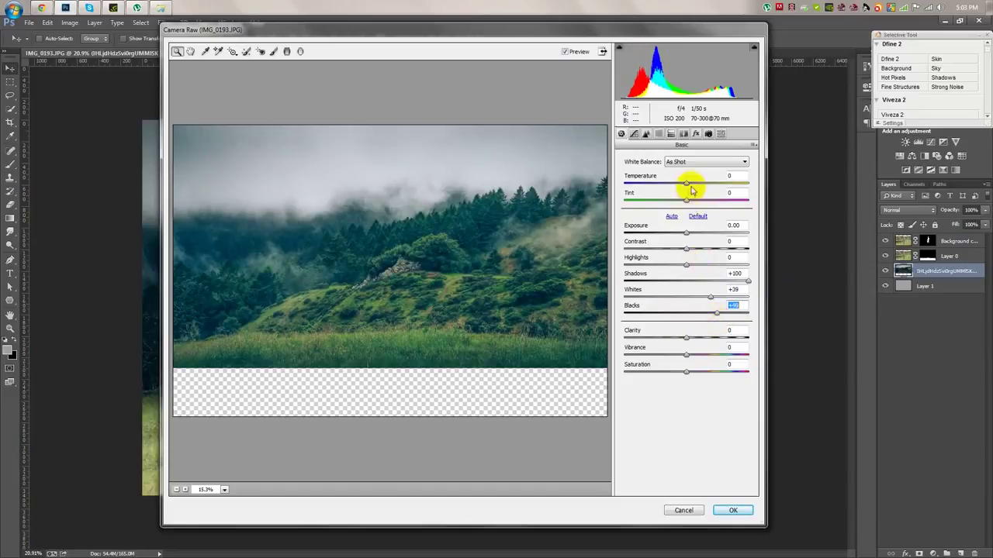
{"action": "left_click_drag", "start_coordinate": [692, 187], "coordinate": [698, 187]}
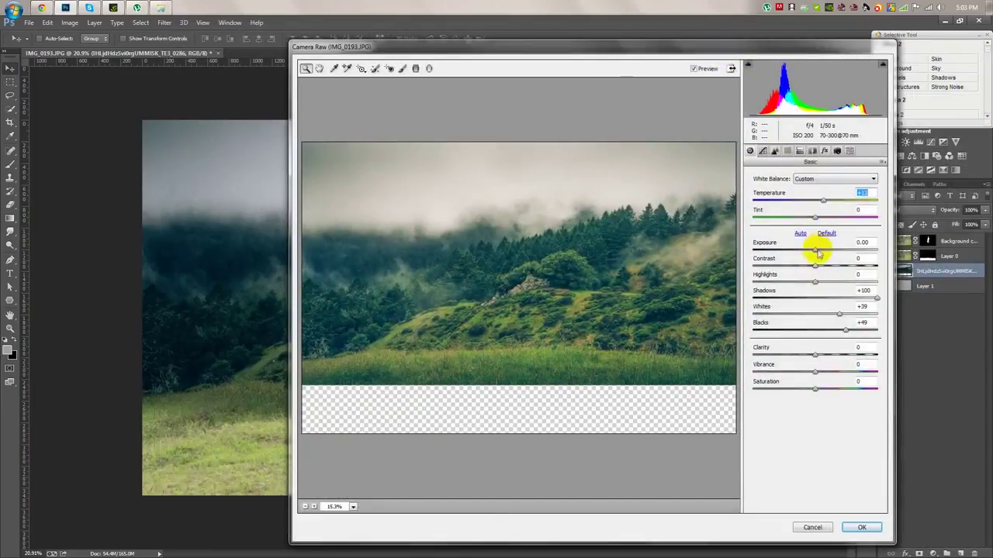
{"action": "left_click_drag", "start_coordinate": [817, 251], "coordinate": [820, 253]}
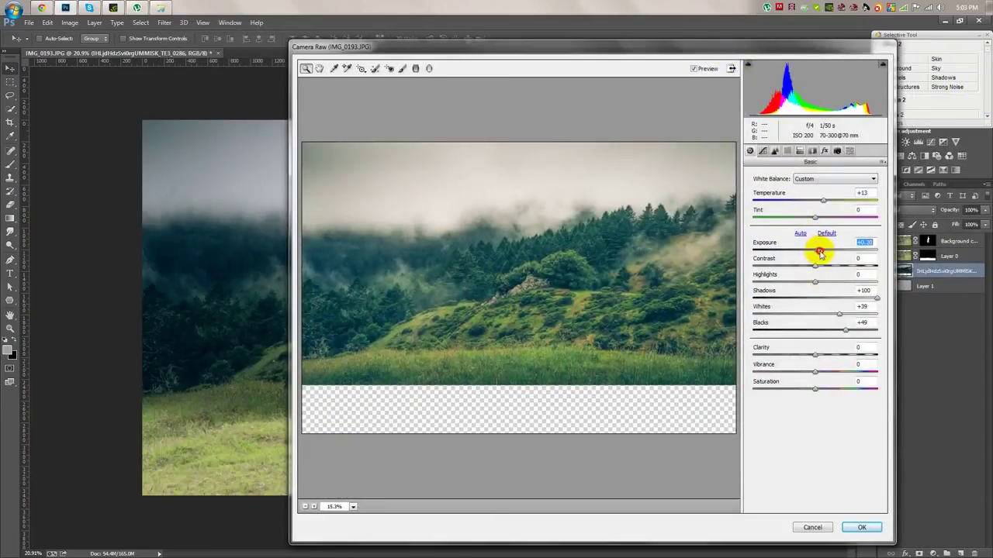
{"action": "left_click_drag", "start_coordinate": [815, 289], "coordinate": [713, 287]}
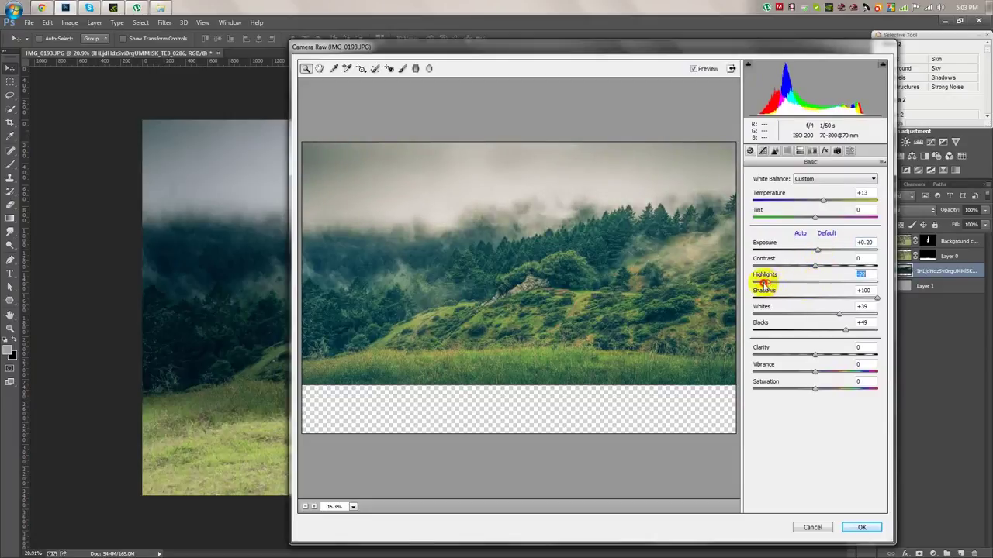
{"action": "left_click", "coordinate": [861, 527]}
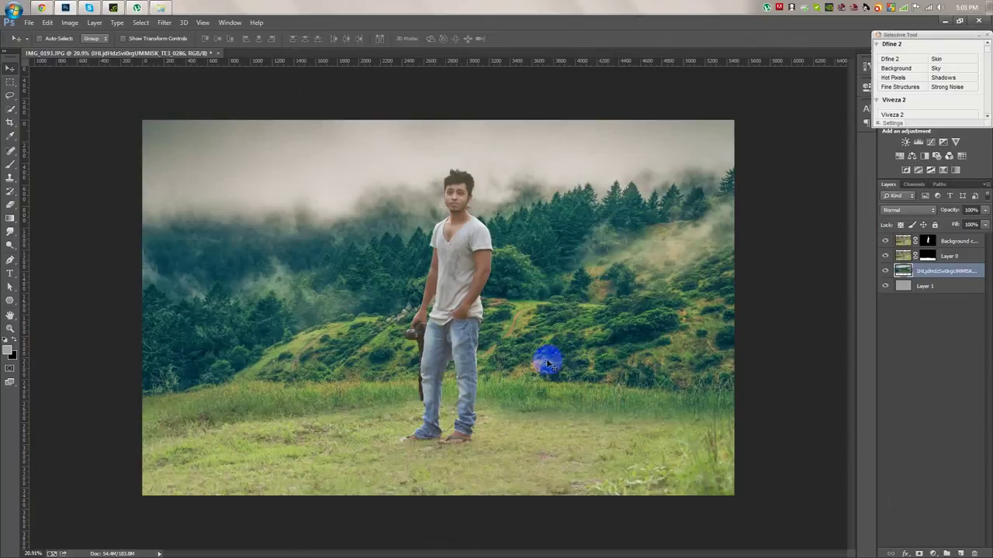
{"action": "key", "text": "ctrl+m"}
{"action": "left_click_drag", "start_coordinate": [497, 100], "coordinate": [778, 58]}
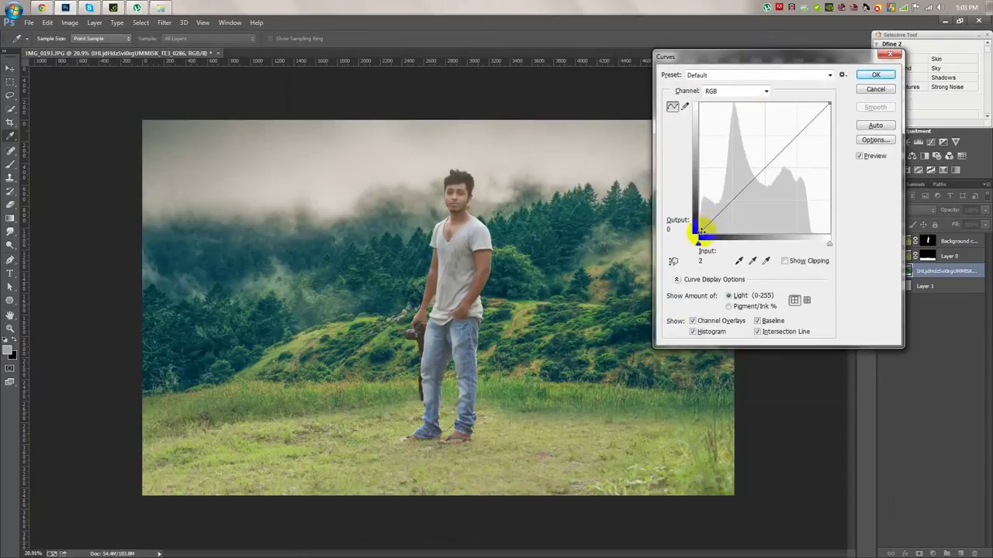
Step: Apply a Curve moving the white input slider left and lifting the black endpoint to about output 57
{"action": "left_click_drag", "start_coordinate": [698, 245], "coordinate": [700, 246]}
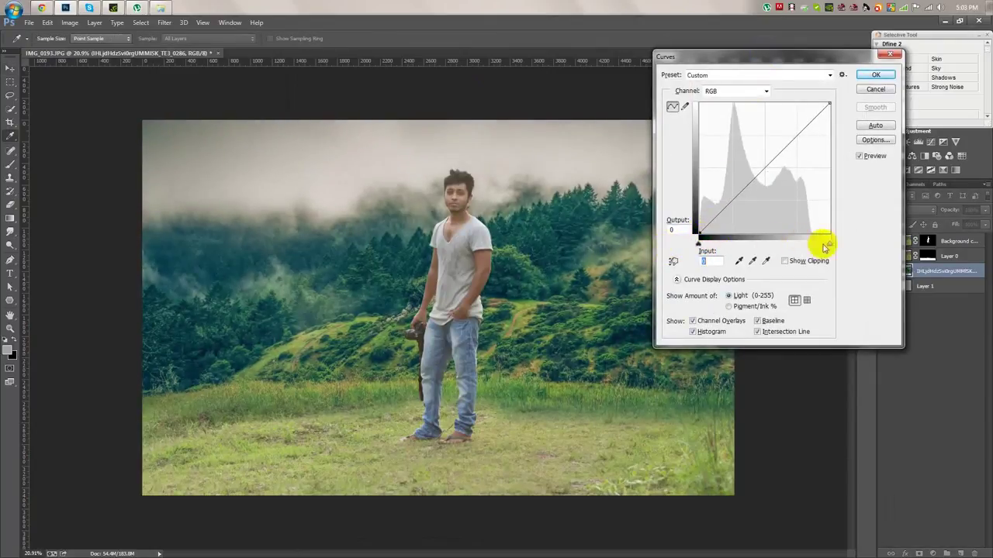
{"action": "left_click_drag", "start_coordinate": [829, 244], "coordinate": [824, 245]}
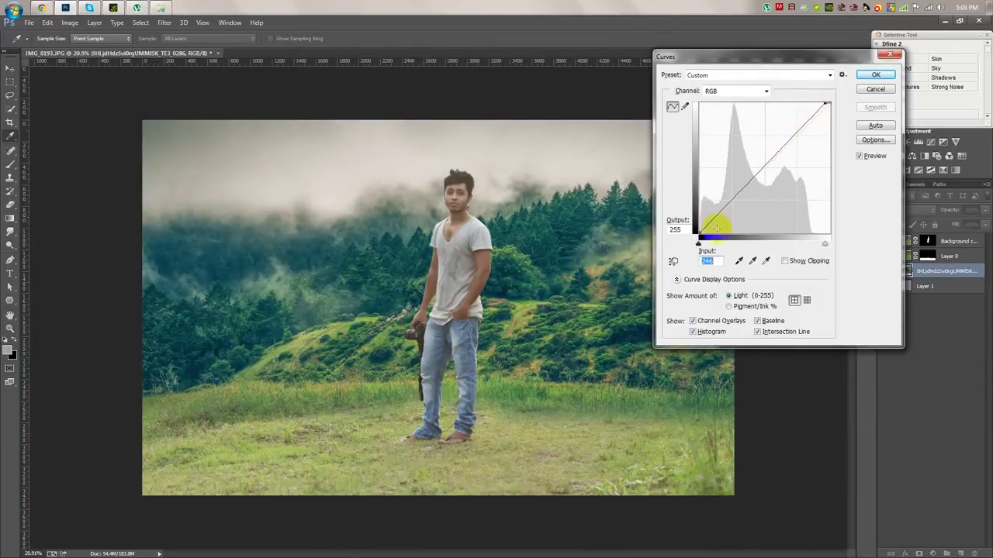
{"action": "left_click_drag", "start_coordinate": [699, 231], "coordinate": [684, 205]}
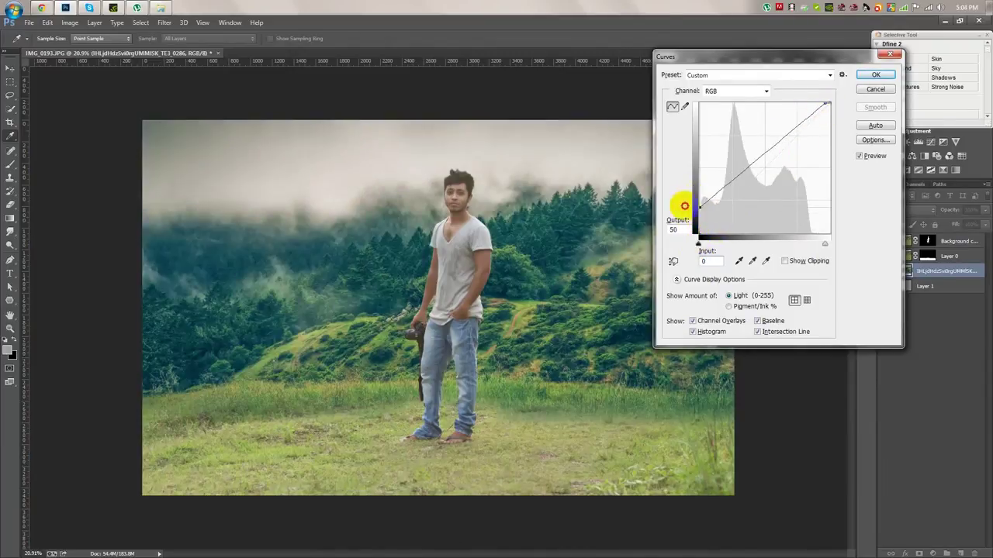
{"action": "mouse_move", "coordinate": [684, 205]}
{"action": "left_mouse_down"}
{"action": "mouse_move", "coordinate": [680, 197]}
{"action": "mouse_move", "coordinate": [676, 205]}
{"action": "left_mouse_up"}
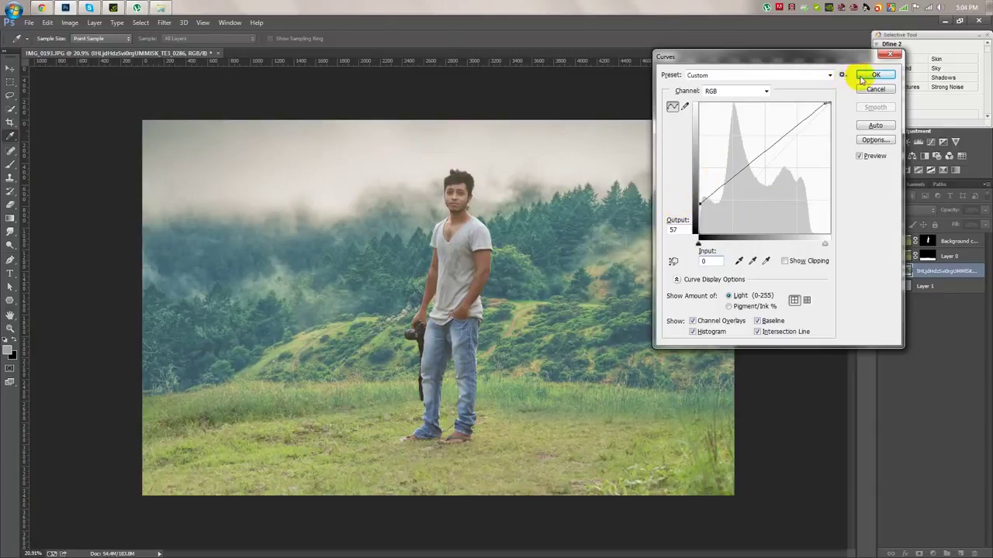
{"action": "left_click", "coordinate": [867, 76]}
{"action": "left_click", "coordinate": [955, 243], "text": "shift"}
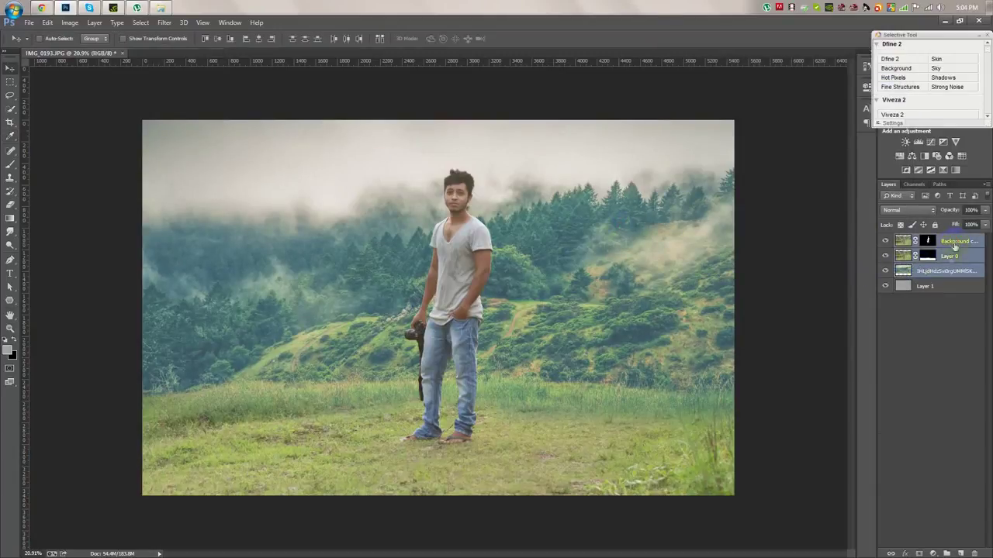
Step: Move the photo down about 35 px and crop away the empty top and bottom edges
{"action": "left_click_drag", "start_coordinate": [651, 247], "coordinate": [650, 273]}
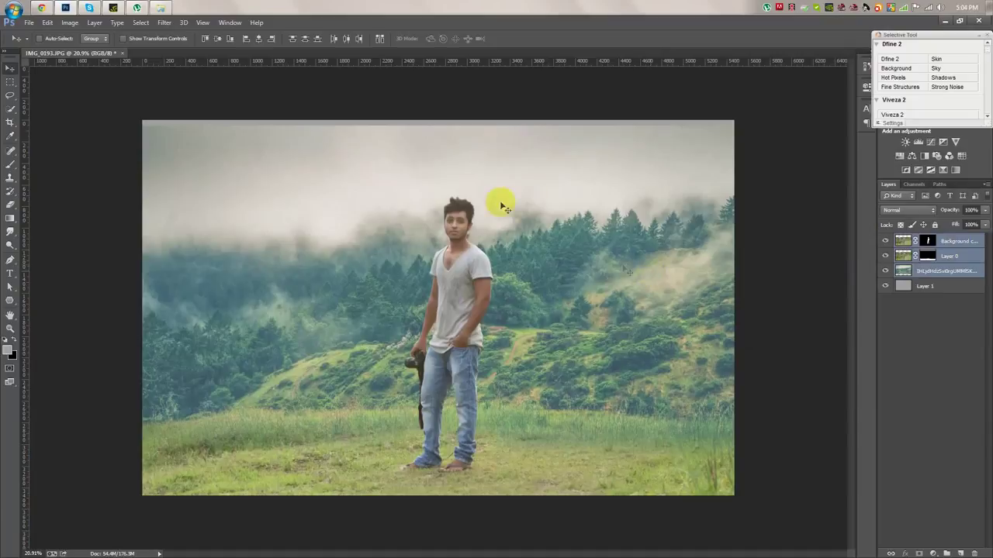
{"action": "key", "text": "c"}
{"action": "left_click_drag", "start_coordinate": [438, 122], "coordinate": [437, 112]}
{"action": "left_click", "coordinate": [514, 38]}
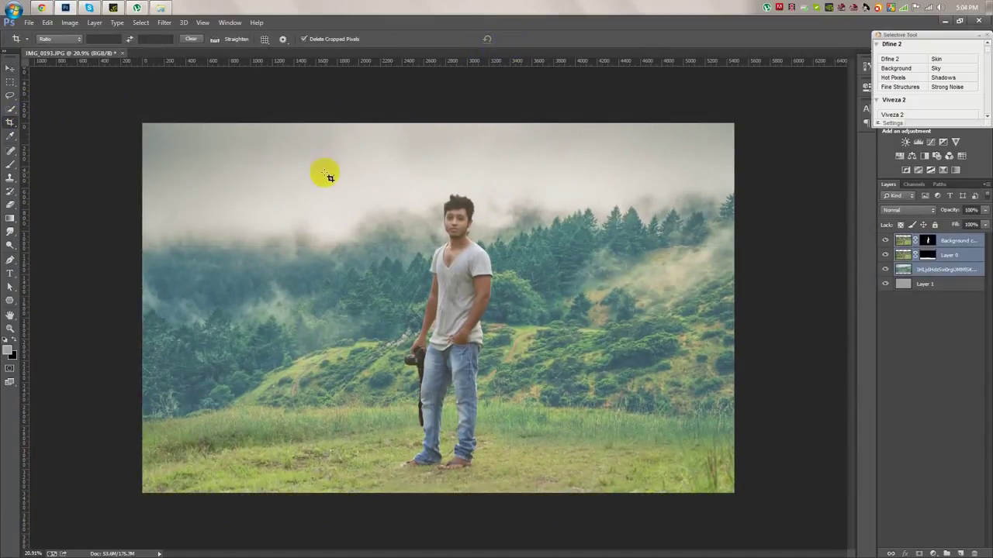
Step: Merge Background copy and Layer 0 into one layer with Ctrl+E, then check the cutout
{"action": "left_click", "coordinate": [11, 69]}
{"action": "scroll", "coordinate": [664, 372], "scroll_direction": "up", "scroll_amount": 1}
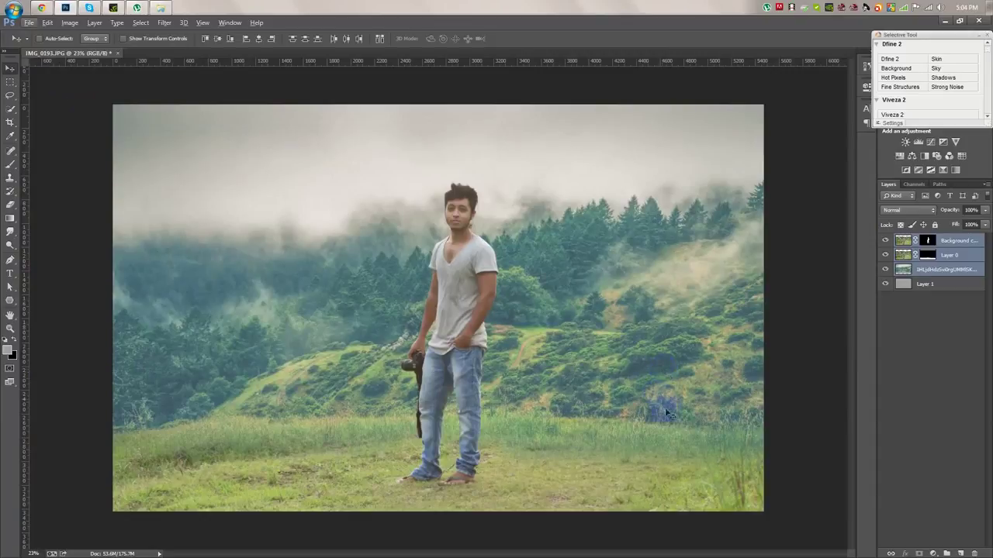
{"action": "left_click", "coordinate": [966, 258]}
{"action": "left_click", "coordinate": [953, 243], "text": "shift"}
{"action": "key", "text": "ctrl+e"}
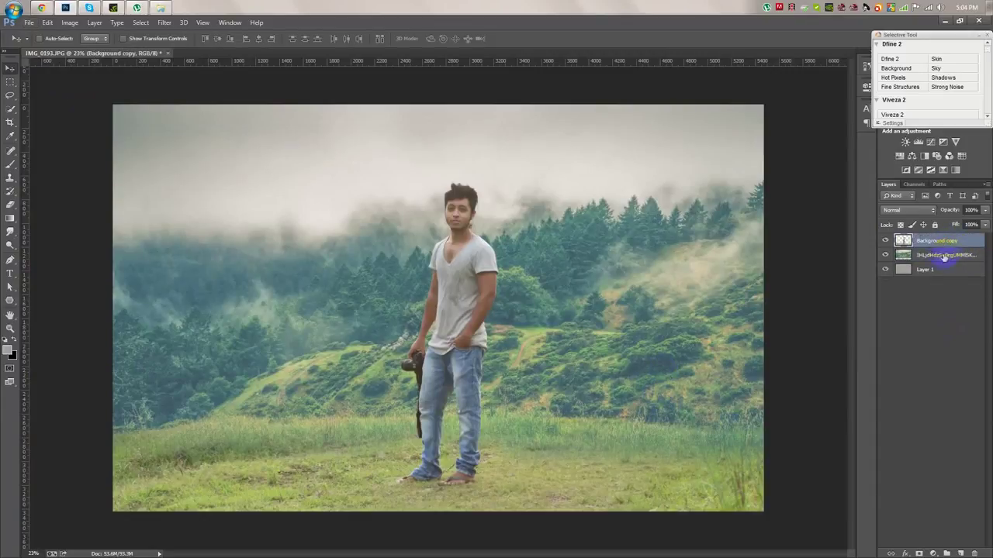
{"action": "left_click", "coordinate": [887, 255]}
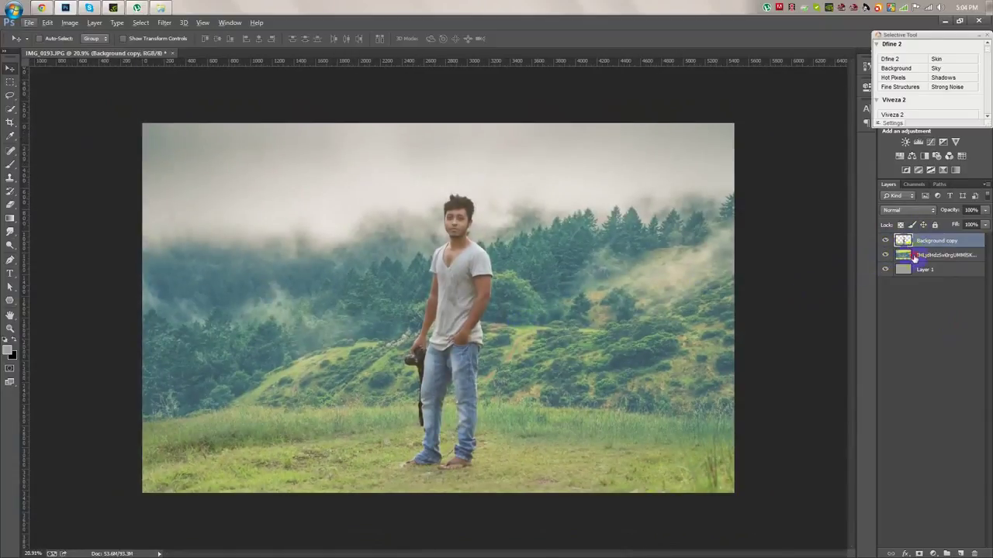
{"action": "left_click", "coordinate": [159, 8]}
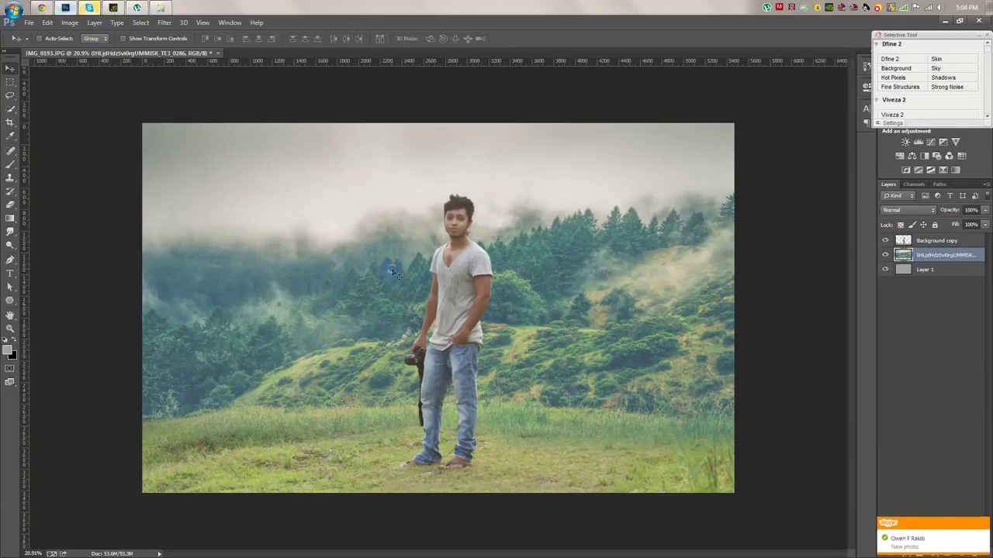
{"action": "left_click_drag", "start_coordinate": [394, 272], "coordinate": [416, 275]}
{"action": "left_click_drag", "start_coordinate": [543, 230], "coordinate": [640, 187]}
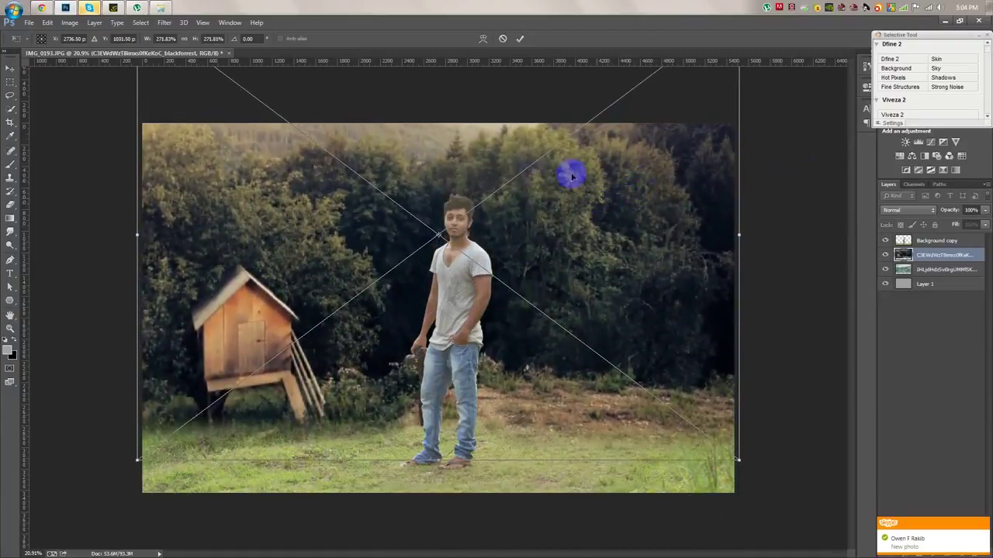
{"action": "key", "text": "ctrl+minus"}
{"action": "key", "text": "ctrl+minus"}
{"action": "left_click_drag", "start_coordinate": [437, 104], "coordinate": [439, 183]}
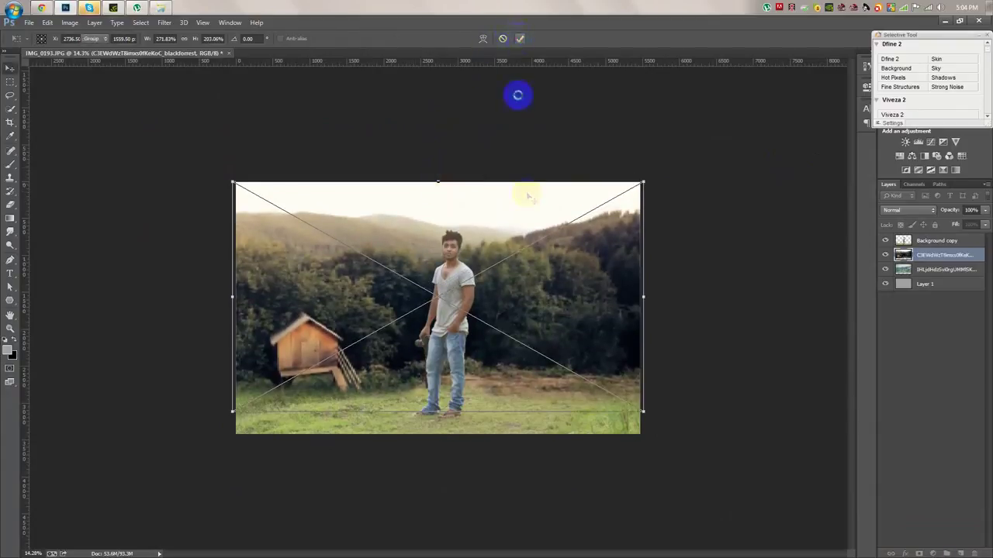
{"action": "key", "text": "Return"}
{"action": "key", "text": "ctrl+0"}
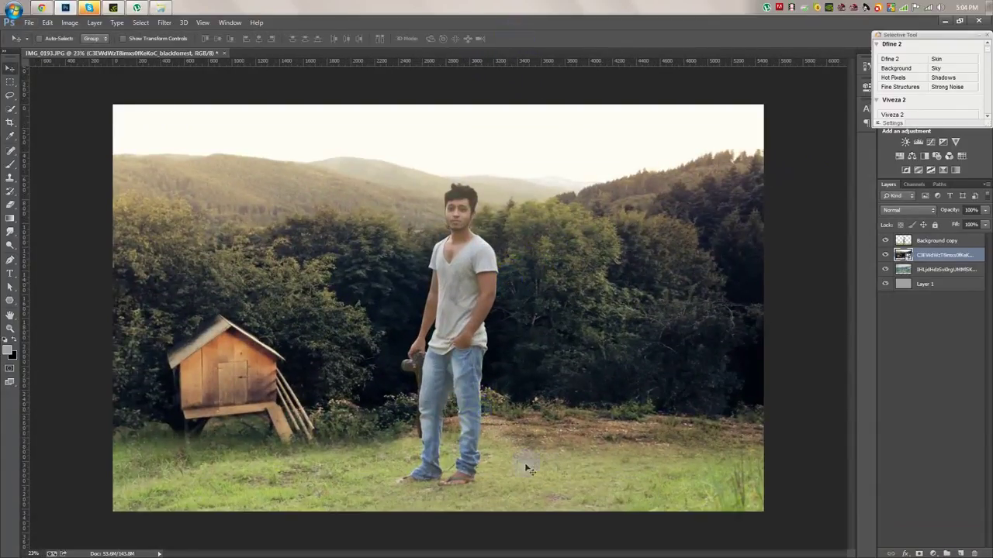
{"action": "key", "text": "Delete"}
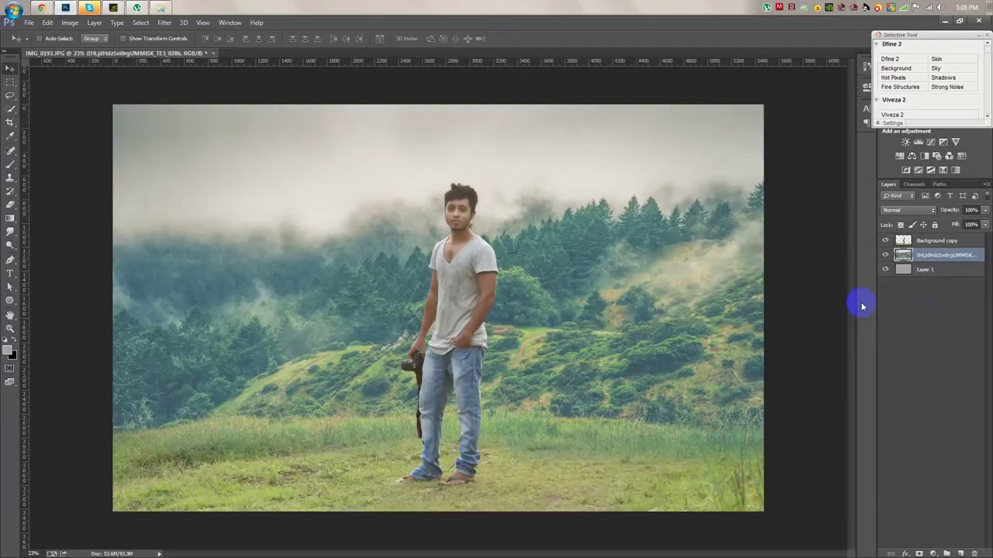
{"action": "left_click", "coordinate": [937, 242]}
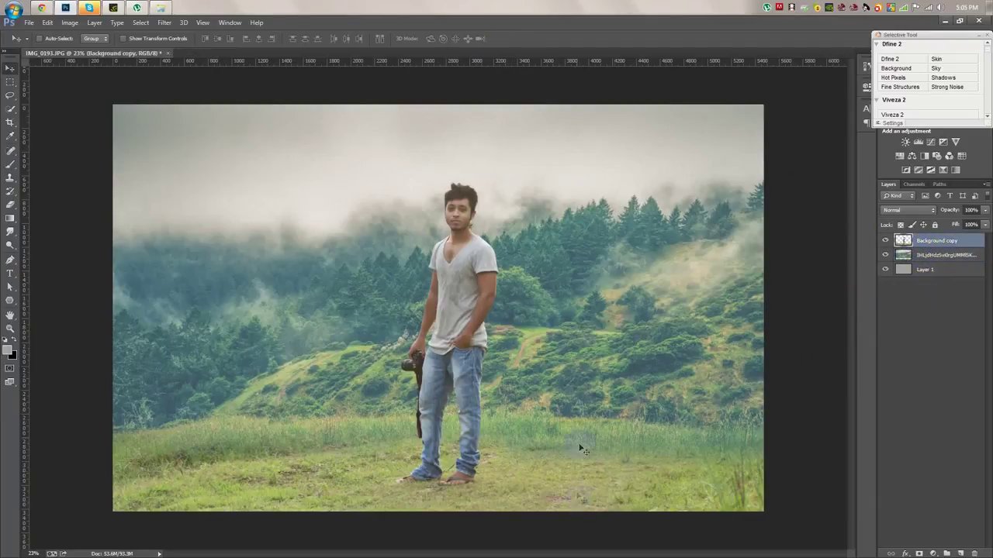
Step: Colour-balance Background copy with midtones -3/+30/+12 and highlights +12/+17/+34
{"action": "left_click", "coordinate": [70, 23]}
{"action": "mouse_move", "coordinate": [84, 50]}
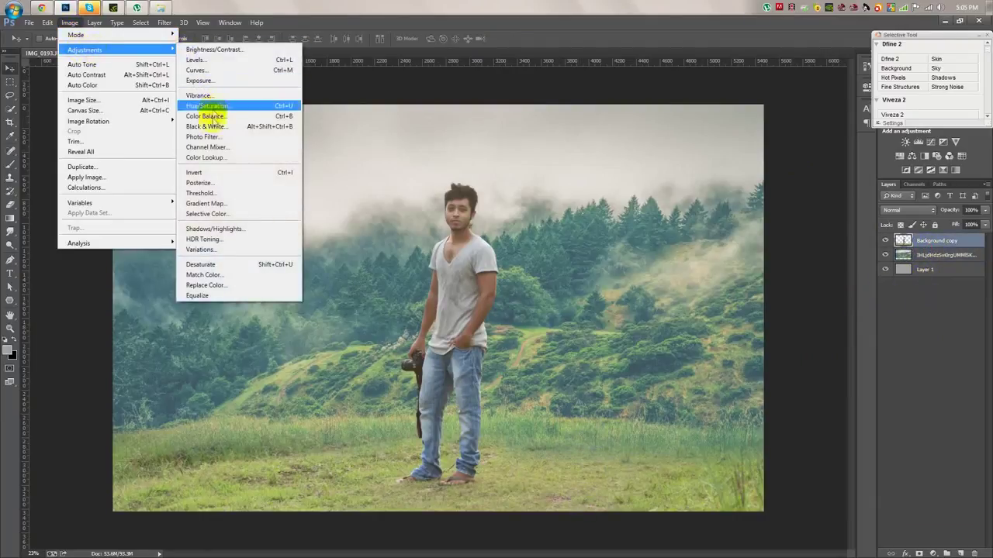
{"action": "left_click", "coordinate": [207, 115]}
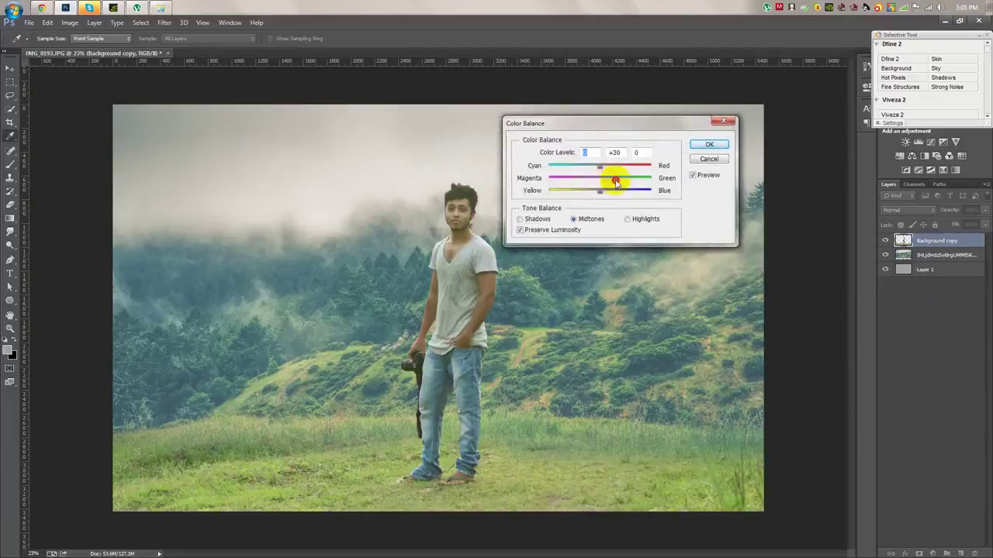
{"action": "mouse_move", "coordinate": [601, 166]}
{"action": "left_mouse_down"}
{"action": "mouse_move", "coordinate": [586, 170]}
{"action": "mouse_move", "coordinate": [599, 170]}
{"action": "mouse_move", "coordinate": [610, 194]}
{"action": "left_mouse_up"}
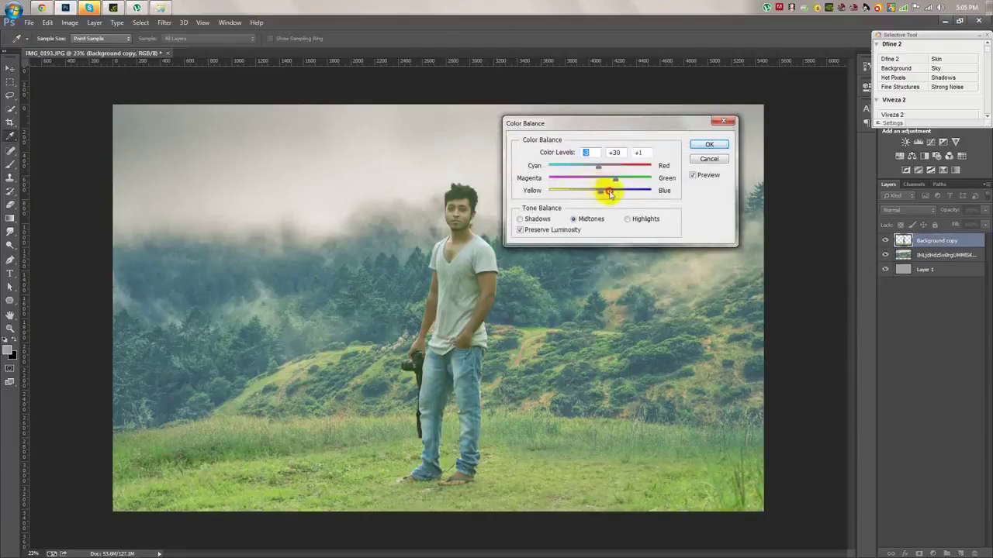
{"action": "left_click", "coordinate": [641, 219]}
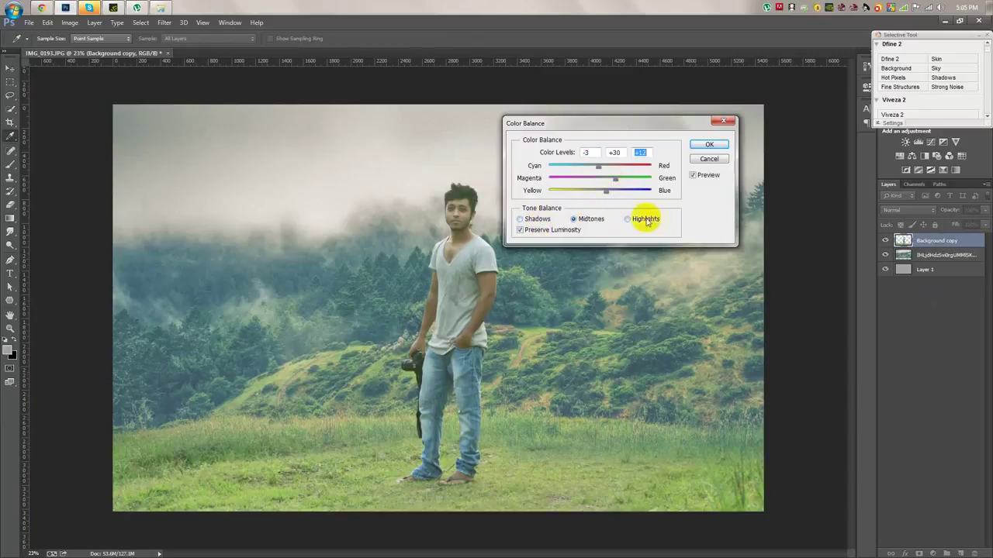
{"action": "mouse_move", "coordinate": [608, 180]}
{"action": "left_mouse_down"}
{"action": "mouse_move", "coordinate": [598, 194]}
{"action": "mouse_move", "coordinate": [617, 195]}
{"action": "mouse_move", "coordinate": [603, 170]}
{"action": "left_mouse_up"}
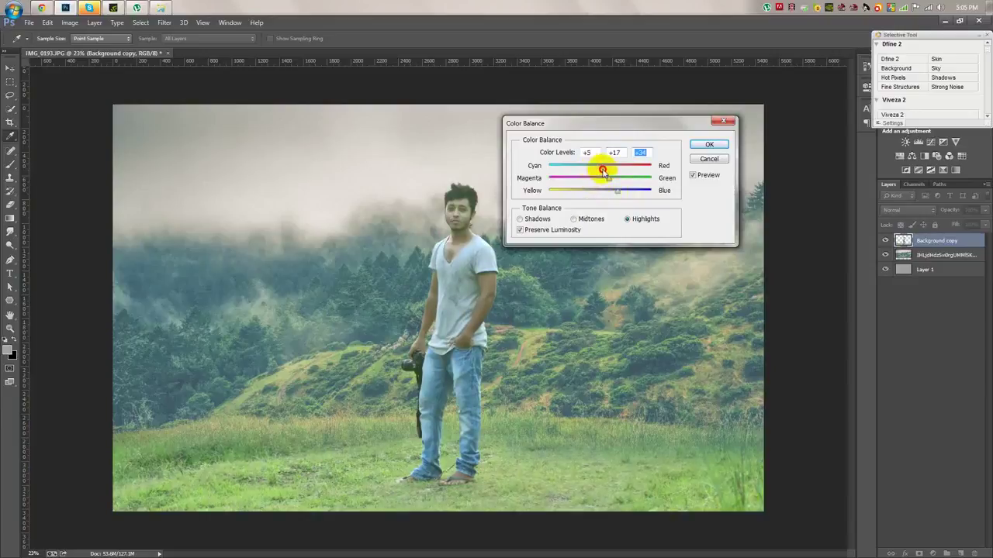
{"action": "left_click", "coordinate": [709, 144]}
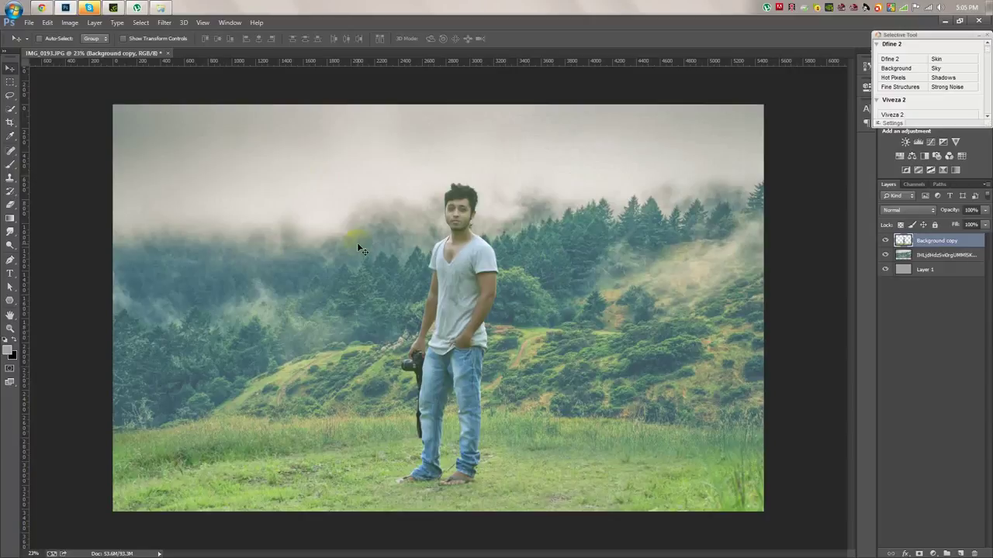
{"action": "left_click", "coordinate": [885, 241]}
{"action": "left_click", "coordinate": [885, 241]}
{"action": "left_click", "coordinate": [885, 241]}
{"action": "left_click", "coordinate": [885, 241]}
{"action": "key", "text": "alt+bracketleft"}
{"action": "left_click", "coordinate": [905, 272]}
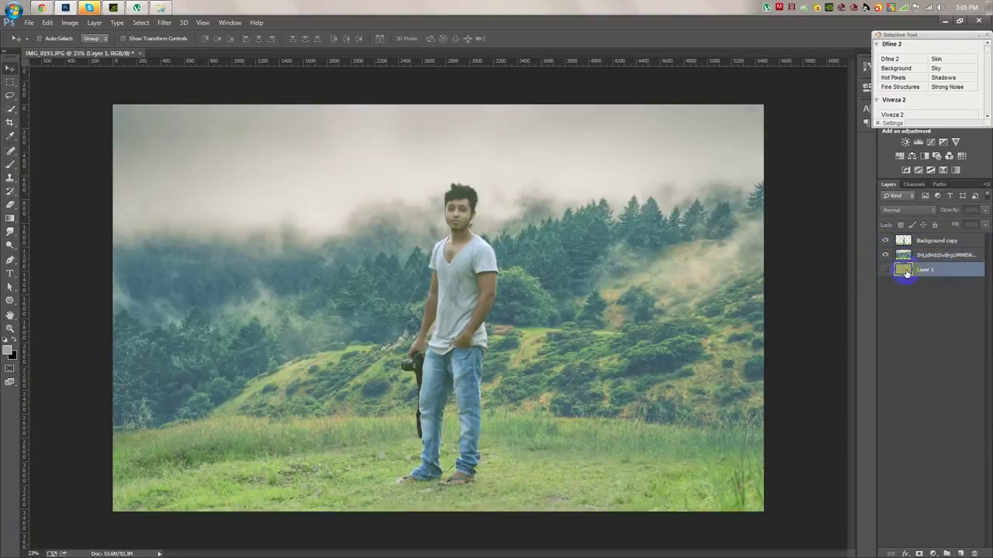
{"action": "left_click", "coordinate": [913, 255]}
{"action": "left_click", "coordinate": [908, 211]}
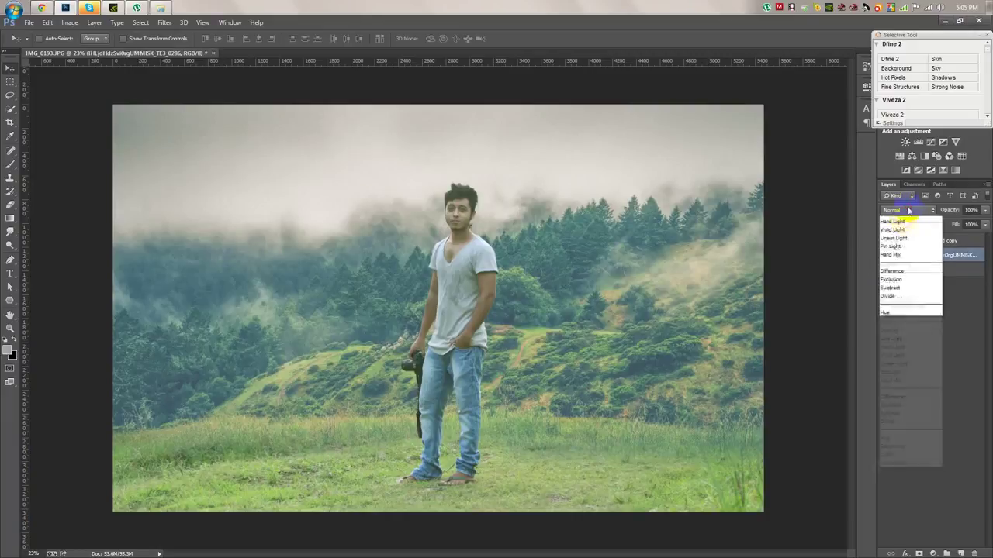
{"action": "left_click", "coordinate": [896, 307]}
{"action": "scroll", "coordinate": [906, 211], "scroll_direction": "down", "scroll_amount": 2}
{"action": "scroll", "coordinate": [906, 211], "scroll_direction": "down", "scroll_amount": 2}
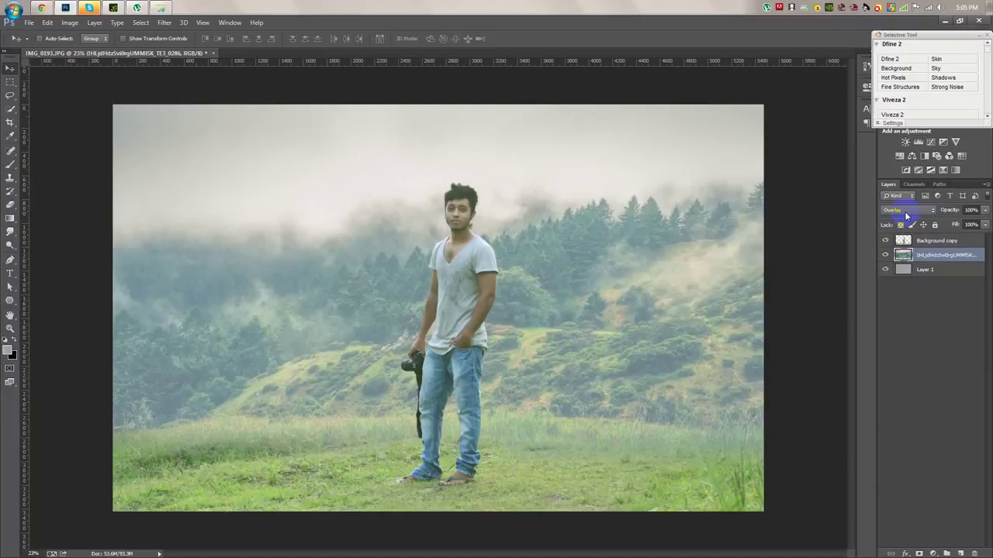
{"action": "left_click", "coordinate": [165, 23]}
{"action": "mouse_move", "coordinate": [225, 142]}
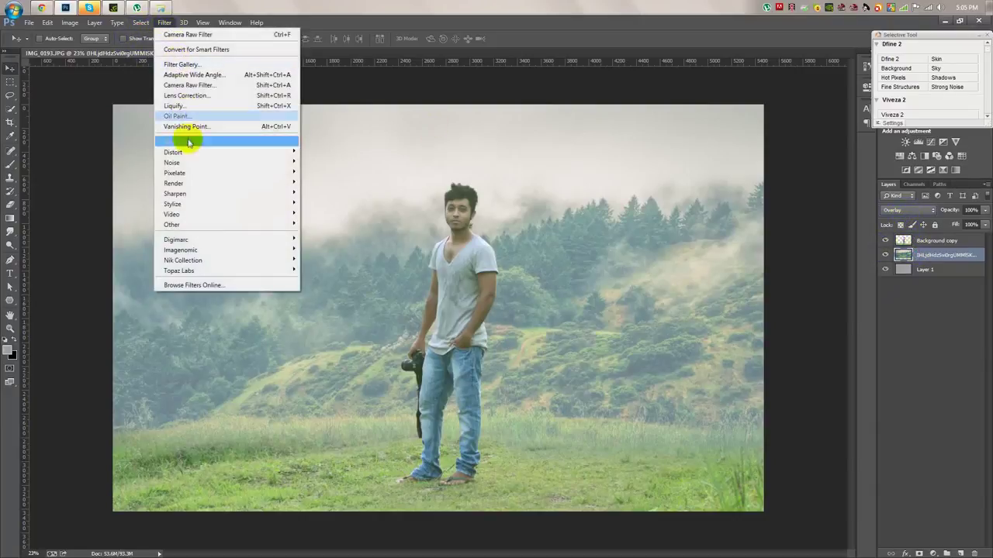
{"action": "left_click", "coordinate": [327, 218]}
{"action": "left_click_drag", "start_coordinate": [574, 281], "coordinate": [566, 284]}
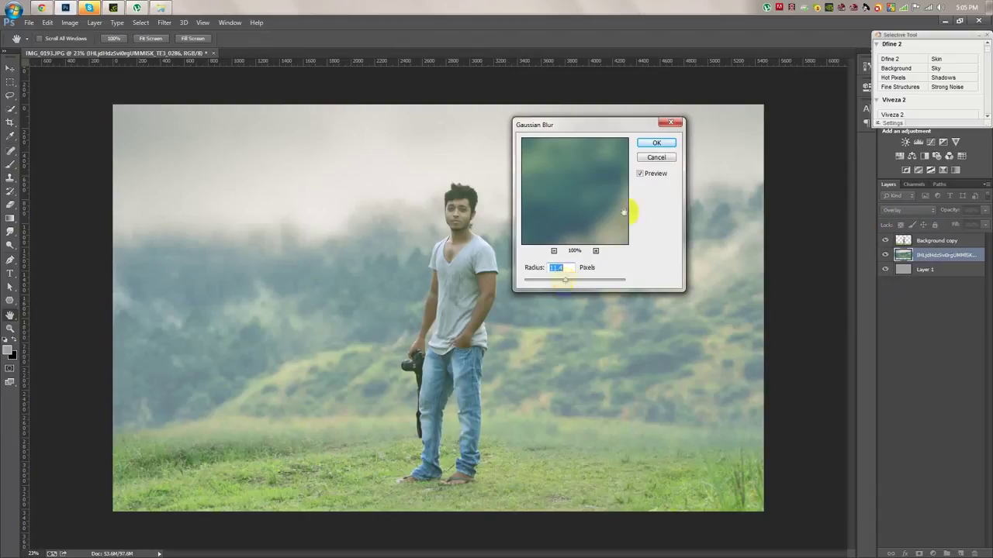
{"action": "left_click", "coordinate": [657, 157]}
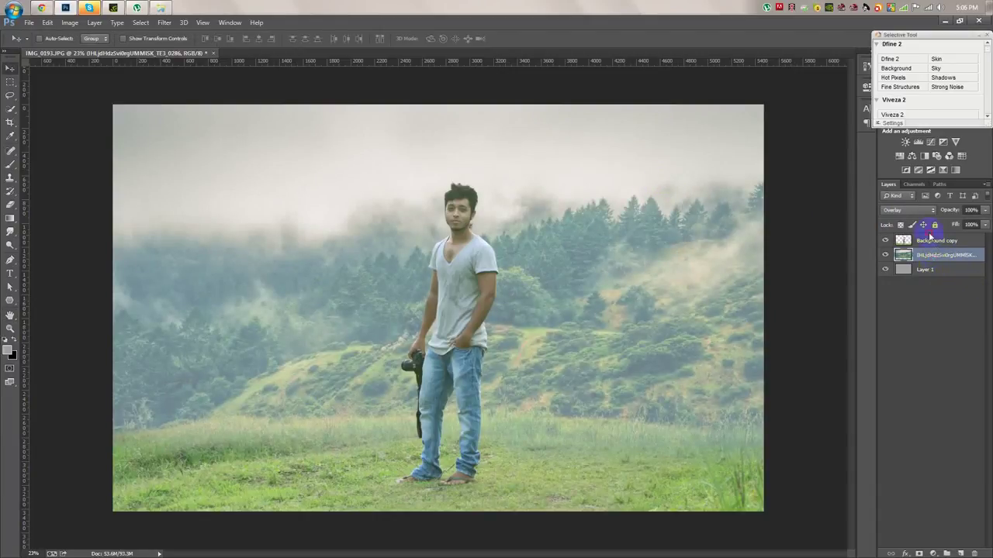
{"action": "left_click", "coordinate": [909, 211]}
{"action": "left_click", "coordinate": [896, 212]}
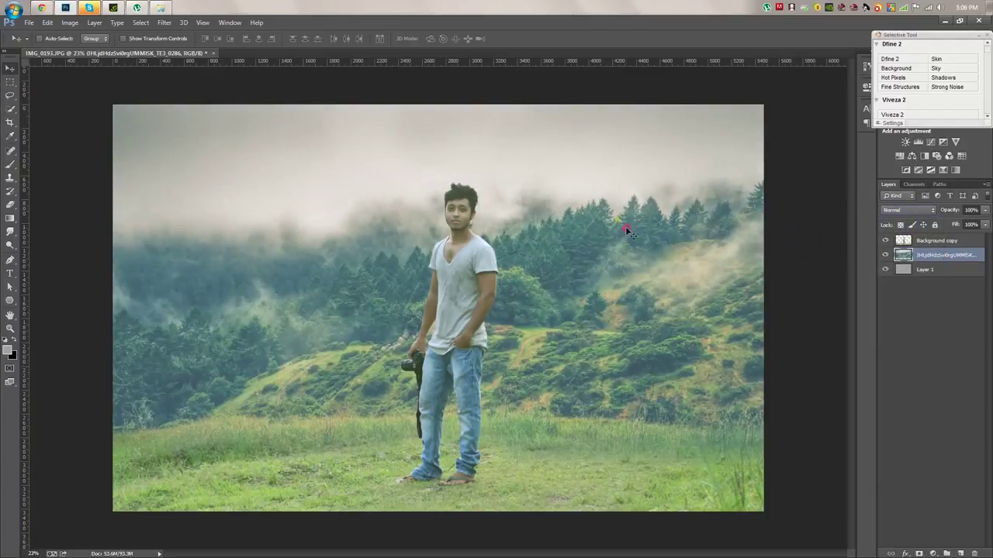
Step: Try a different forest layer opacity, duplicate then delete layers, and reselect the forest photo layer
{"action": "left_click_drag", "start_coordinate": [952, 216], "coordinate": [941, 211]}
{"action": "left_click", "coordinate": [926, 247], "text": "shift"}
{"action": "key", "text": "ctrl+j"}
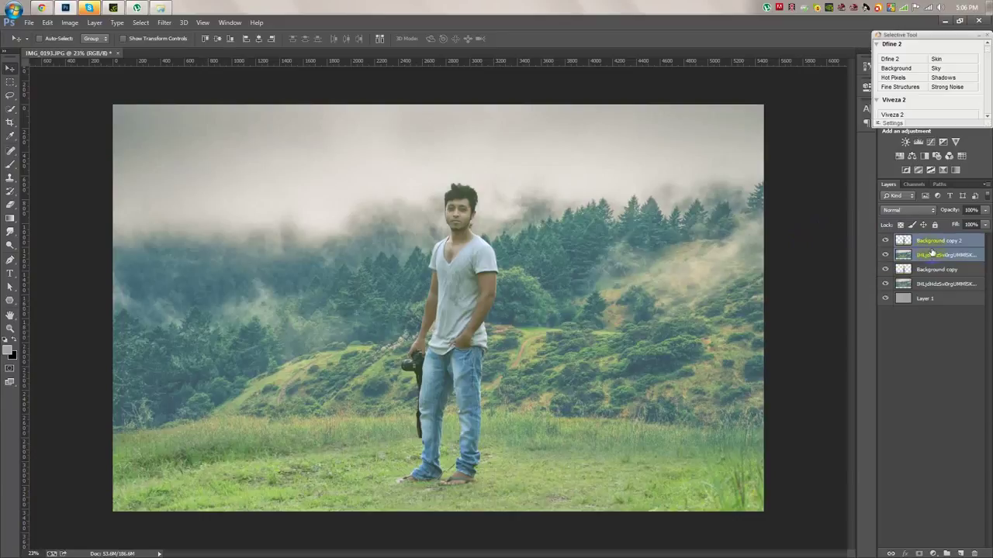
{"action": "key", "text": "Delete"}
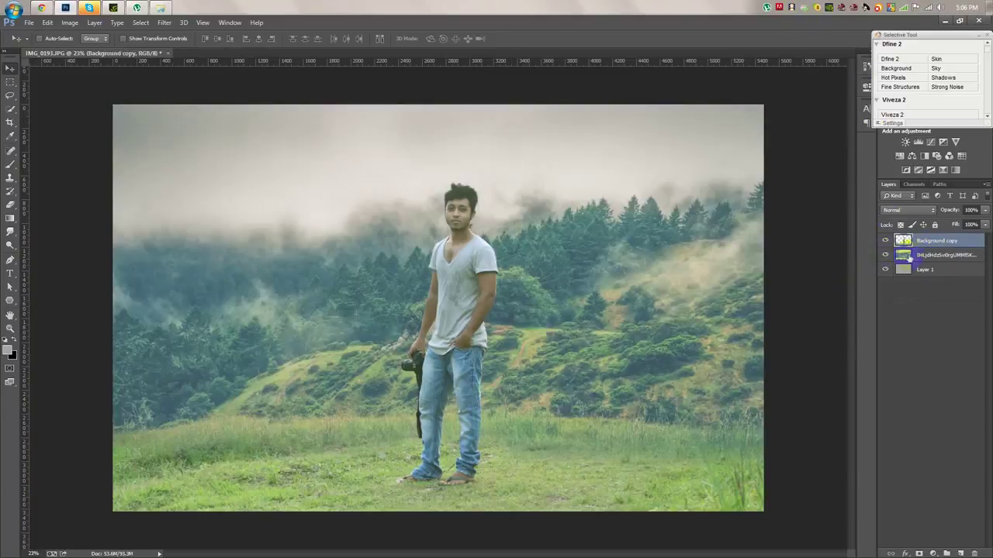
{"action": "left_click", "coordinate": [931, 259]}
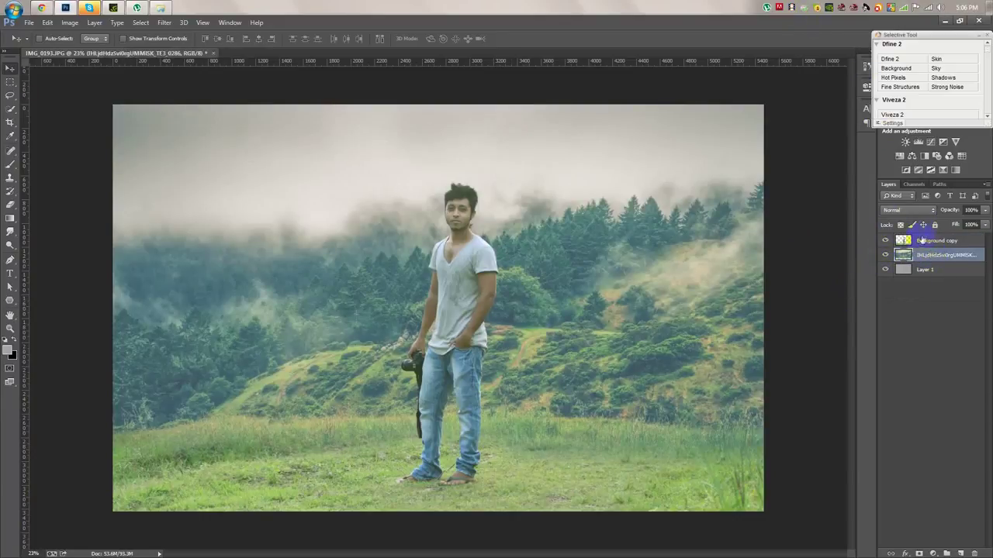
{"action": "left_click", "coordinate": [922, 242]}
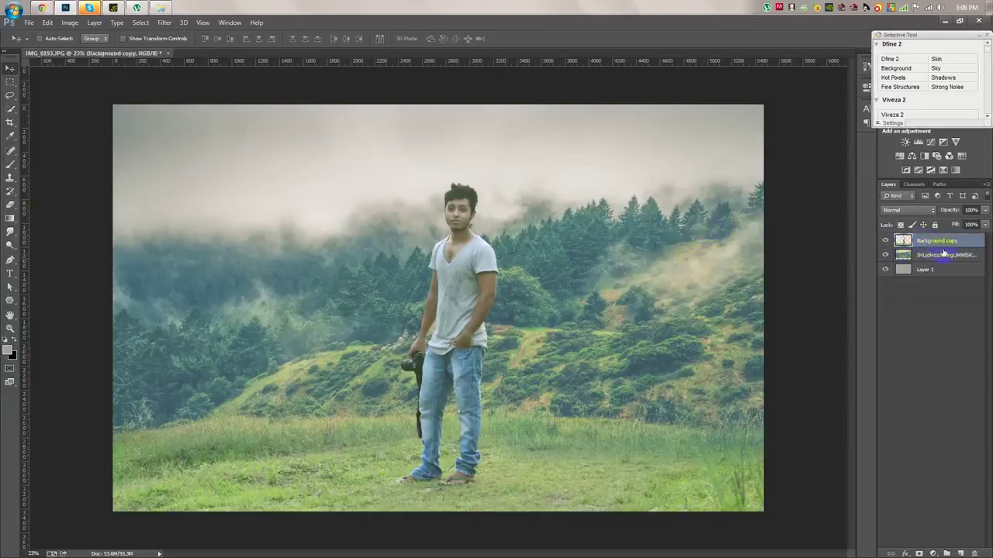
{"action": "left_click", "coordinate": [943, 253]}
Step: Apply a 15 px Tilt-Shift blur focused on the man's legs, leaving the hillside soft
{"action": "left_click", "coordinate": [168, 25]}
{"action": "mouse_move", "coordinate": [170, 141]}
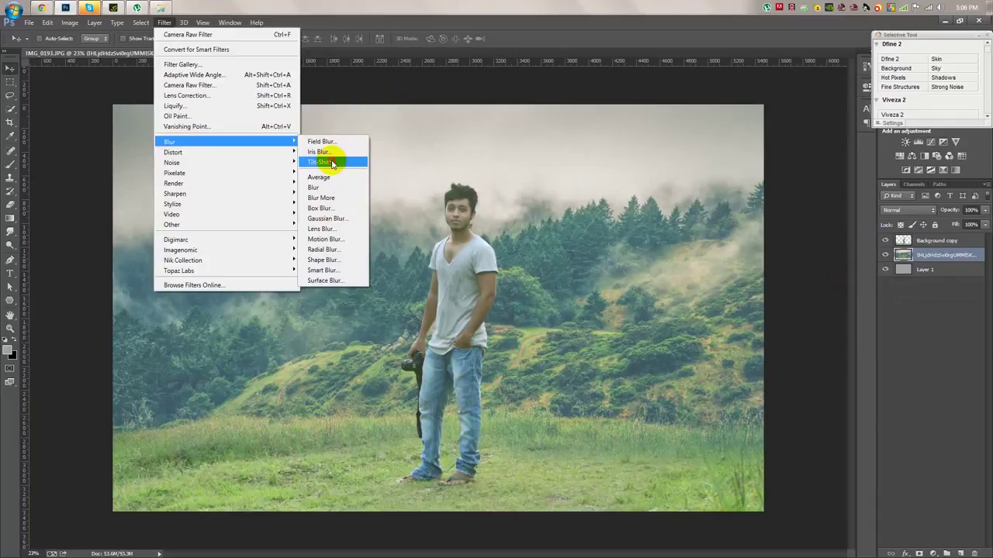
{"action": "left_click", "coordinate": [332, 159]}
{"action": "left_click_drag", "start_coordinate": [439, 308], "coordinate": [433, 417]}
{"action": "left_click_drag", "start_coordinate": [463, 308], "coordinate": [456, 246]}
{"action": "left_click_drag", "start_coordinate": [449, 460], "coordinate": [451, 497]}
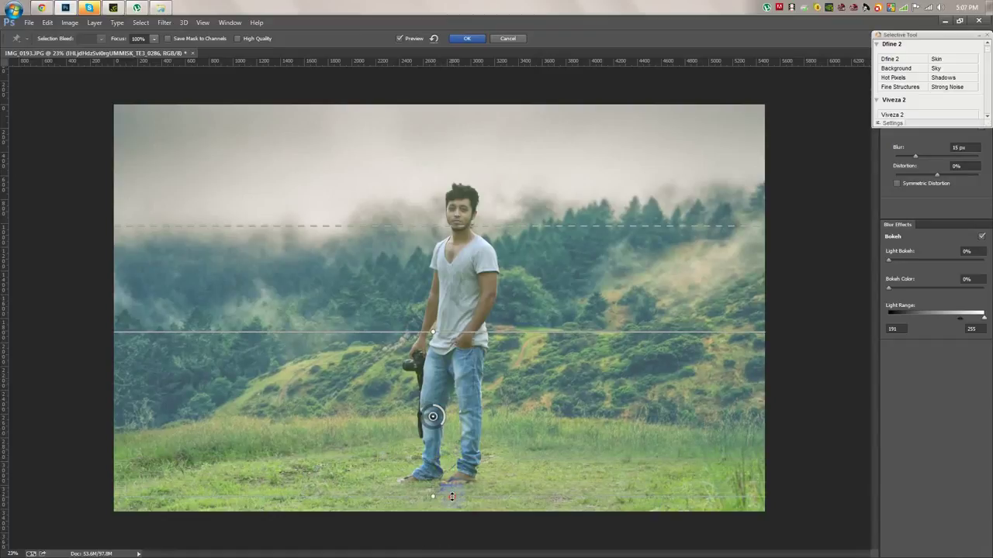
{"action": "left_click_drag", "start_coordinate": [526, 347], "coordinate": [526, 394]}
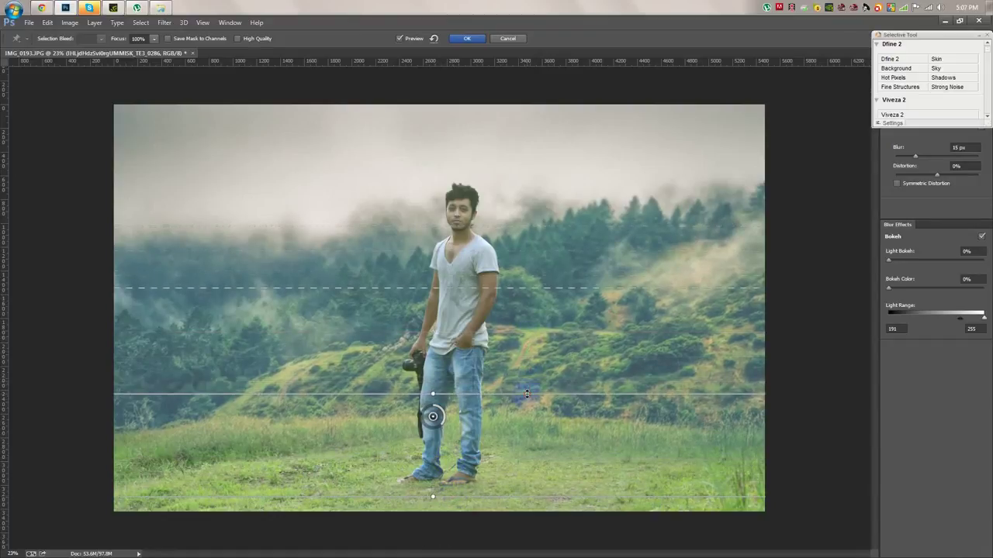
{"action": "left_click", "coordinate": [467, 38]}
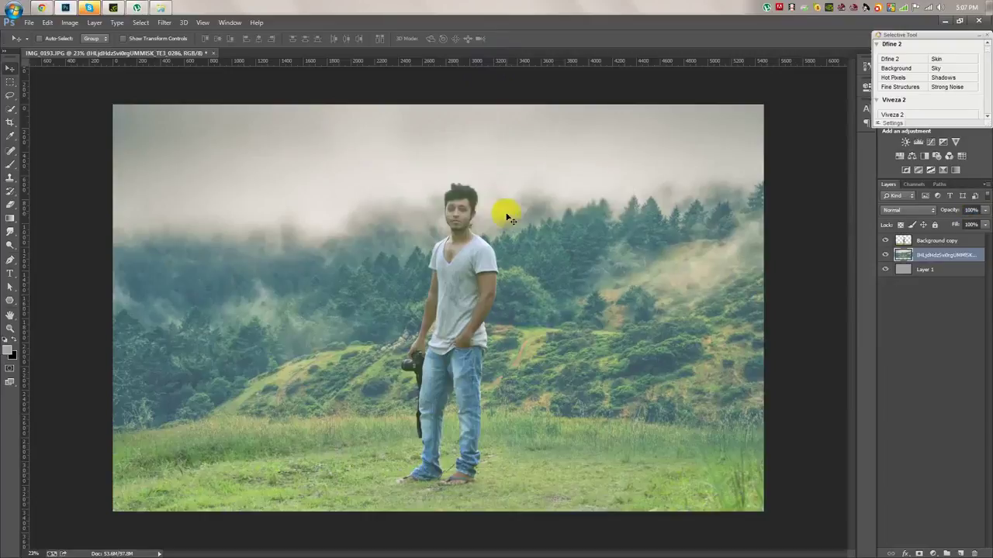
Step: Stamp all visible layers onto a new Layer 2 with Ctrl+Alt+Shift+E
{"action": "left_click", "coordinate": [523, 294]}
{"action": "left_click", "coordinate": [501, 282]}
{"action": "left_click", "coordinate": [929, 241]}
{"action": "left_click", "coordinate": [923, 269], "text": "shift"}
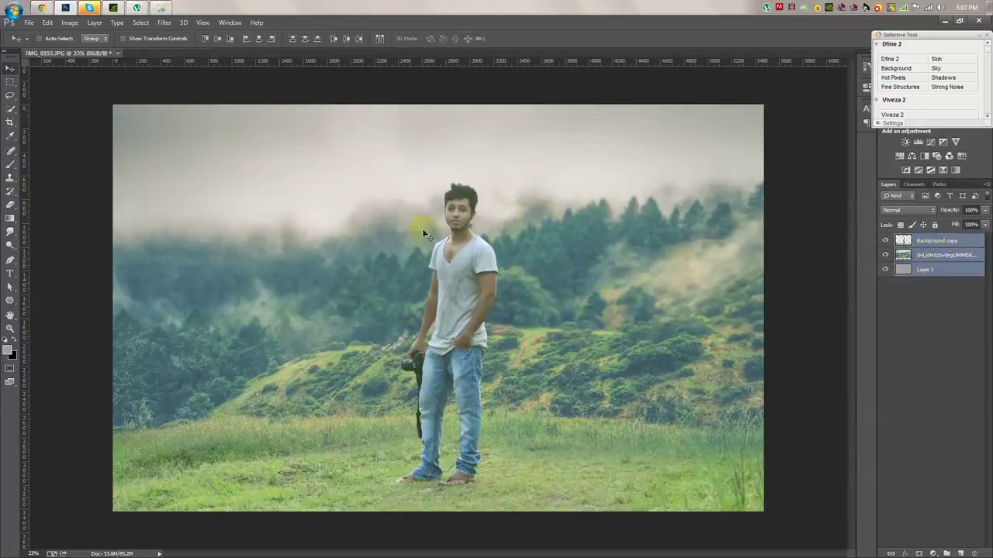
{"action": "left_click", "coordinate": [945, 242]}
{"action": "key", "text": "ctrl+alt+shift+e"}
Step: Set up a 437 px soft brush and sample a pale sky colour for the mist
{"action": "left_click", "coordinate": [25, 167]}
{"action": "right_click", "coordinate": [252, 212]}
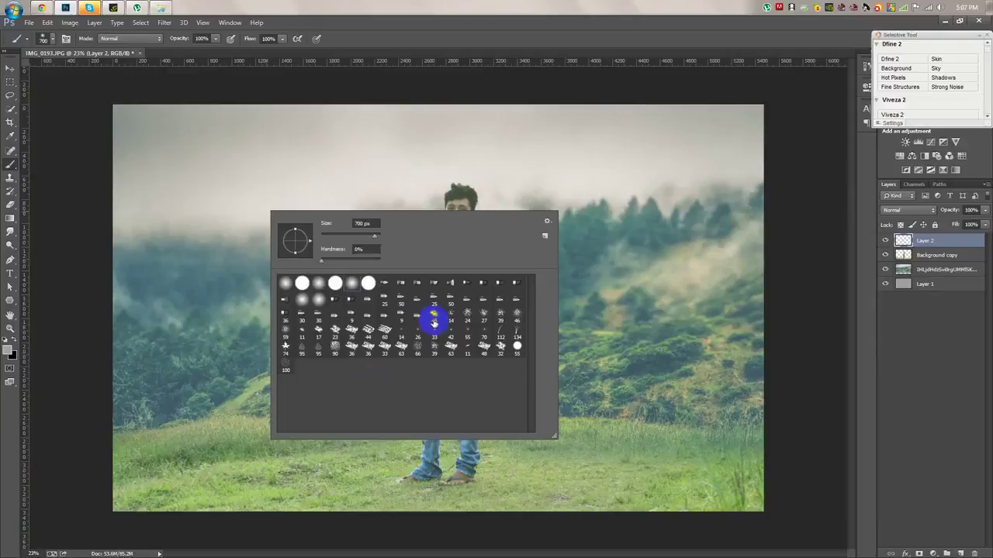
{"action": "type", "text": "437"}
{"action": "left_click", "coordinate": [378, 89]}
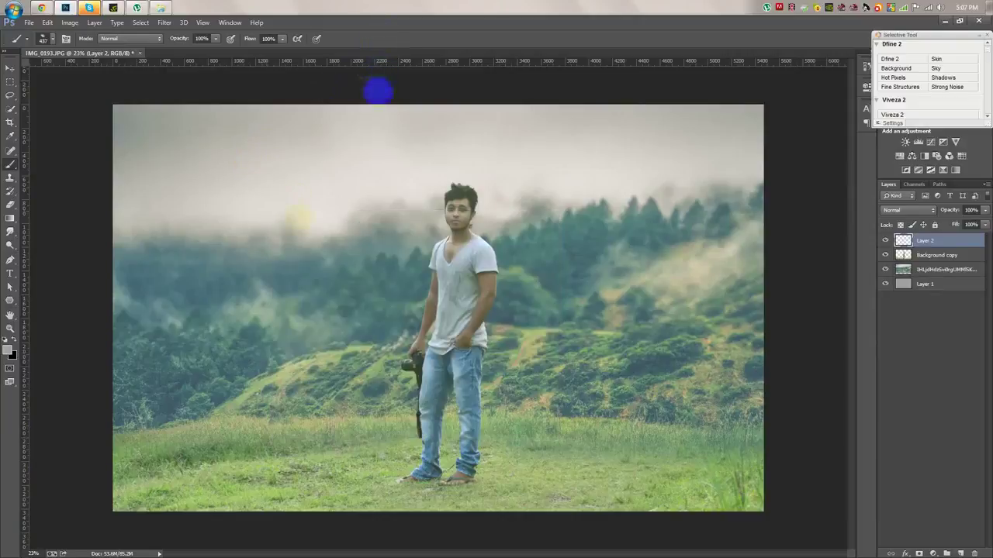
{"action": "left_click", "coordinate": [10, 135]}
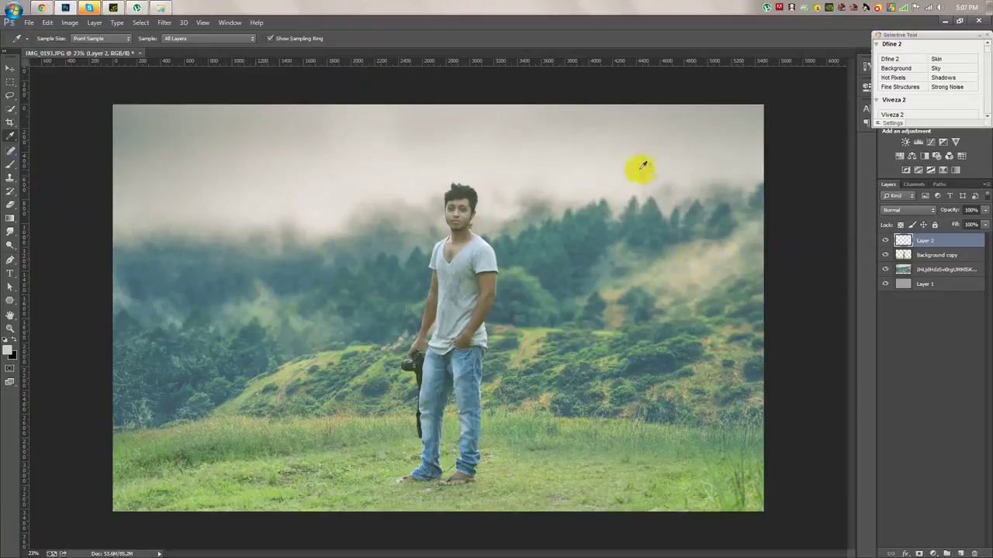
{"action": "left_click", "coordinate": [10, 164]}
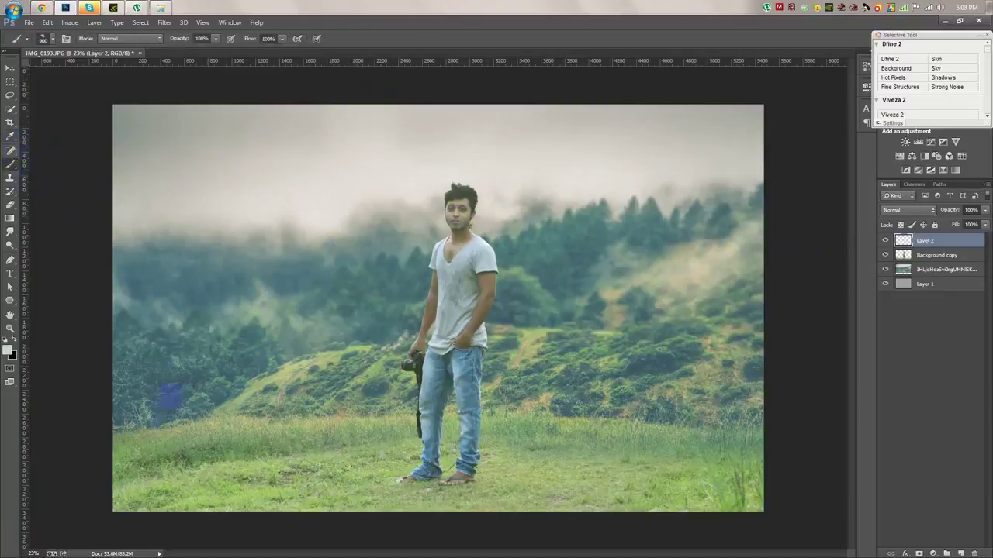
Step: Paint faint white mist over the lower-left grass, the man's legs and the right meadow
{"action": "left_click_drag", "start_coordinate": [166, 514], "coordinate": [241, 479]}
{"action": "key", "text": "ctrl+z"}
{"action": "left_click_drag", "start_coordinate": [132, 423], "coordinate": [186, 465]}
{"action": "left_click_drag", "start_coordinate": [132, 489], "coordinate": [294, 458]}
{"action": "left_click", "coordinate": [272, 427]}
{"action": "left_click", "coordinate": [399, 447]}
{"action": "left_click", "coordinate": [233, 492]}
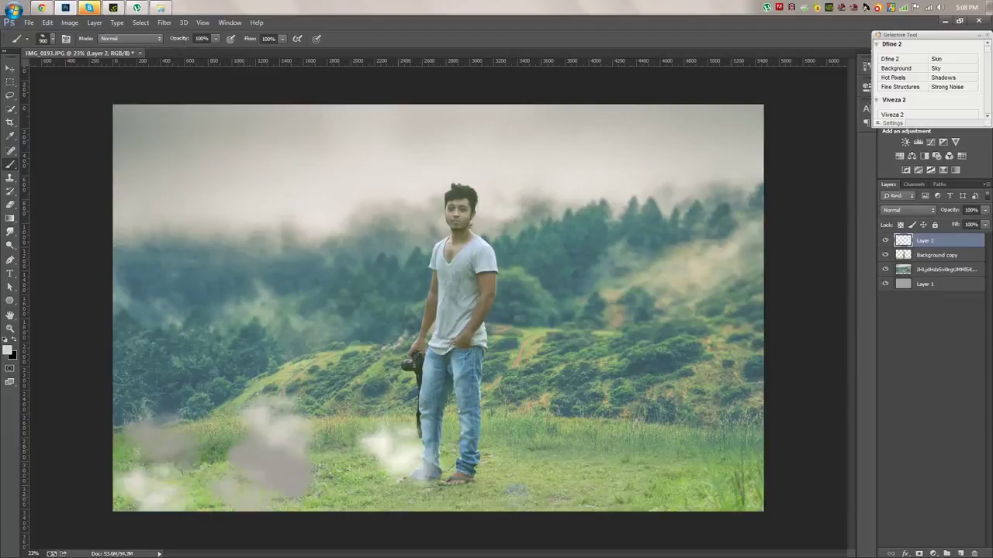
{"action": "left_click", "coordinate": [400, 487]}
{"action": "left_click", "coordinate": [565, 452]}
{"action": "left_click", "coordinate": [547, 387]}
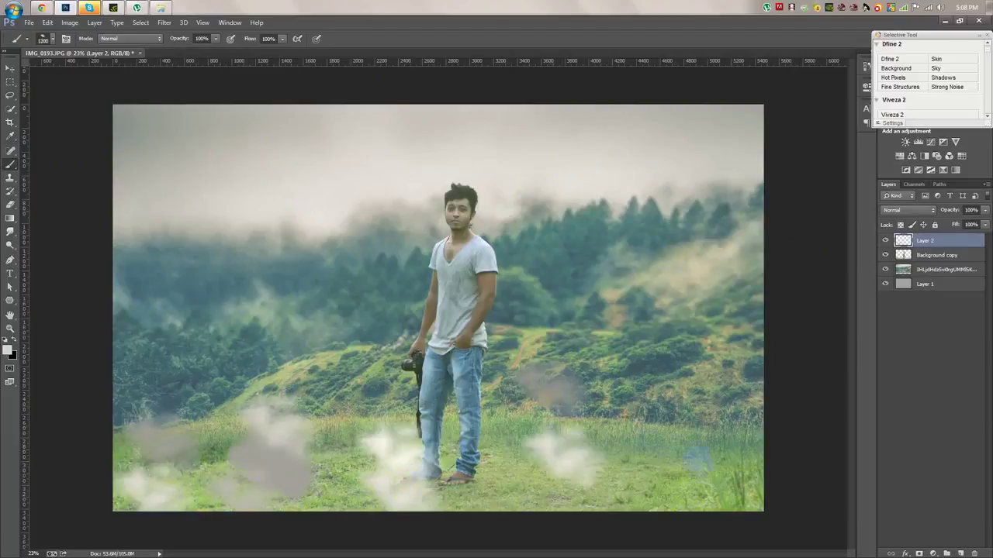
{"action": "left_click", "coordinate": [690, 453]}
{"action": "left_click", "coordinate": [533, 481]}
Step: Add more mist around the camera, the man's feet, the far-left hillside and the lower-left corner
{"action": "left_click", "coordinate": [404, 378]}
{"action": "left_click", "coordinate": [274, 385]}
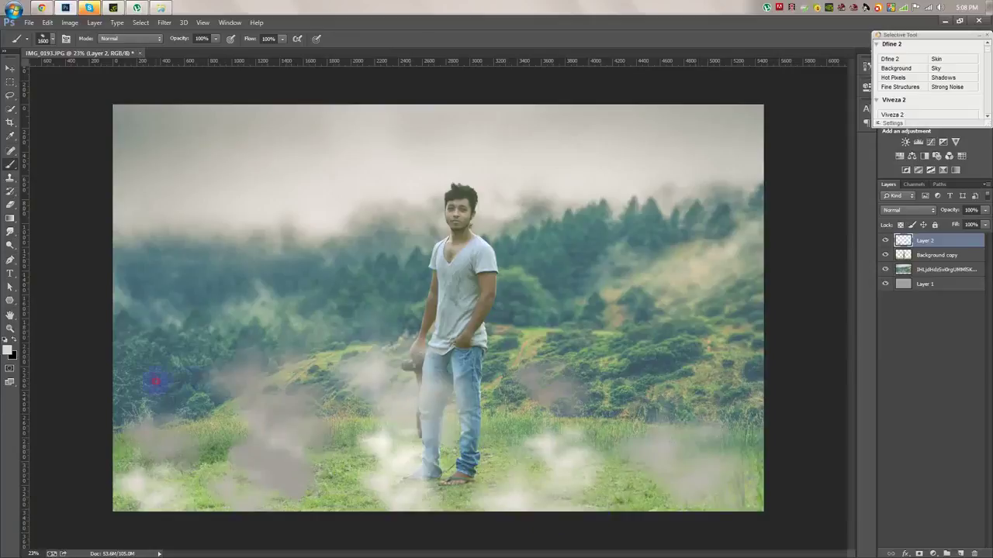
{"action": "left_click", "coordinate": [168, 380]}
{"action": "left_click", "coordinate": [341, 488]}
{"action": "left_click", "coordinate": [600, 423]}
{"action": "left_click", "coordinate": [771, 487]}
{"action": "left_click", "coordinate": [453, 462]}
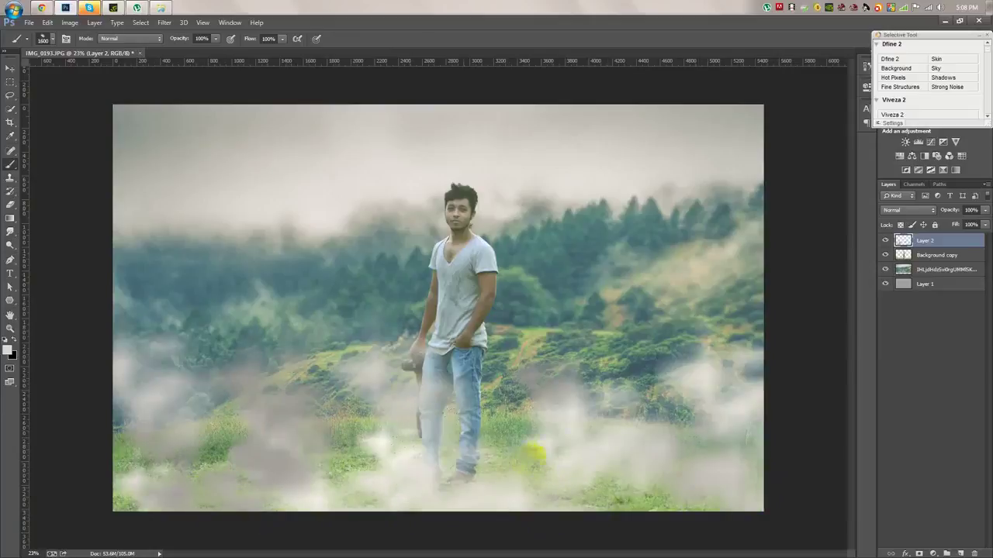
{"action": "left_click", "coordinate": [594, 396]}
{"action": "left_click", "coordinate": [368, 461]}
{"action": "left_click", "coordinate": [187, 465]}
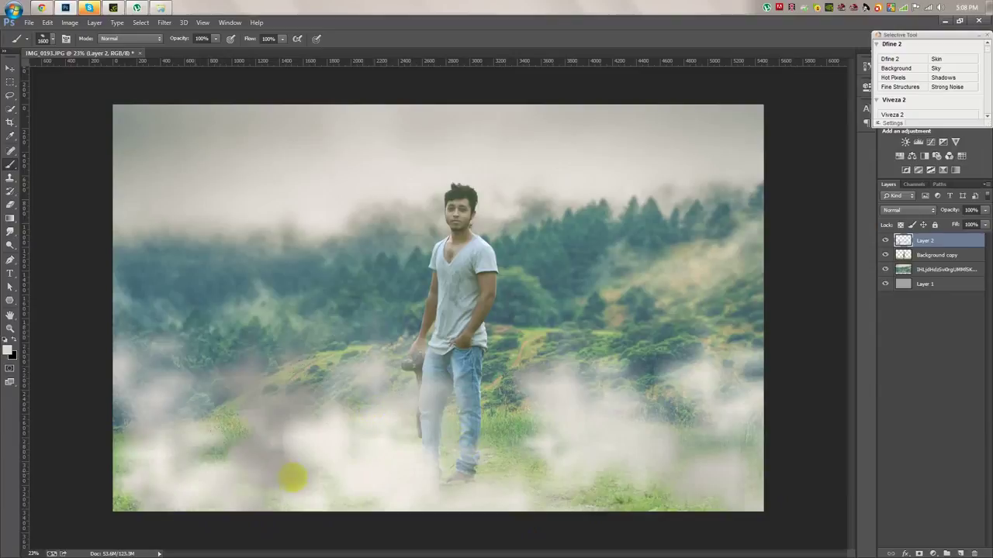
{"action": "left_click", "coordinate": [534, 472]}
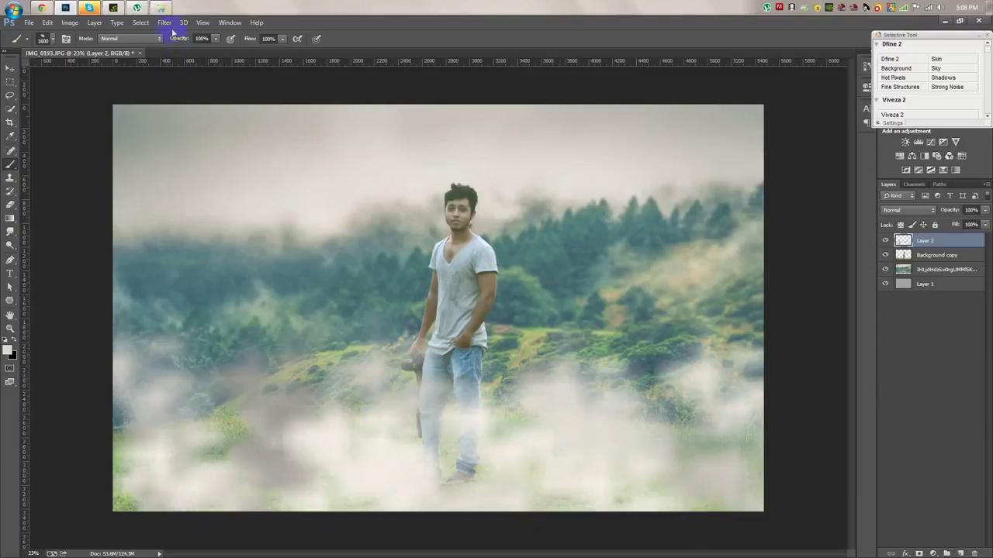
Step: Preview a Gaussian Blur of about 384 px radius on the mist
{"action": "left_click", "coordinate": [164, 22]}
{"action": "left_click", "coordinate": [329, 215]}
{"action": "mouse_move", "coordinate": [526, 279]}
{"action": "left_mouse_down"}
{"action": "mouse_move", "coordinate": [618, 282]}
{"action": "mouse_move", "coordinate": [605, 281]}
{"action": "left_mouse_up"}
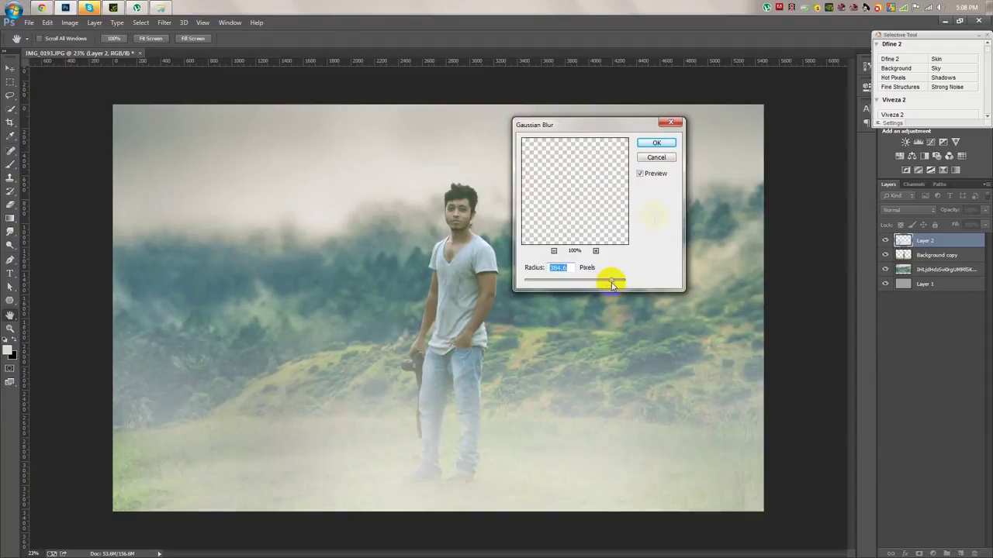
Step: Apply the Gaussian Blur to the mist and lower Layer 2's opacity
{"action": "left_click", "coordinate": [656, 142]}
{"action": "key", "text": "b"}
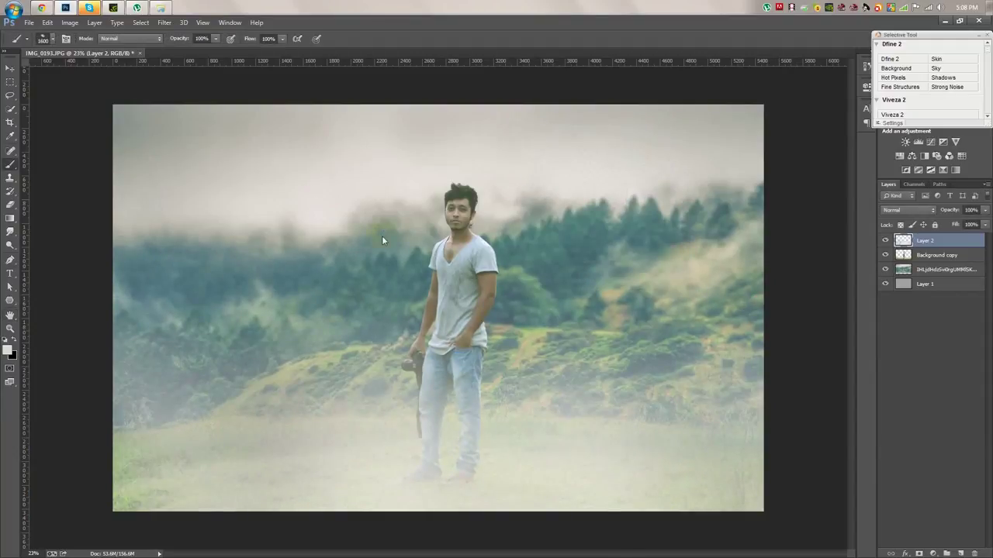
{"action": "left_click", "coordinate": [9, 70]}
{"action": "left_click_drag", "start_coordinate": [954, 211], "coordinate": [936, 211]}
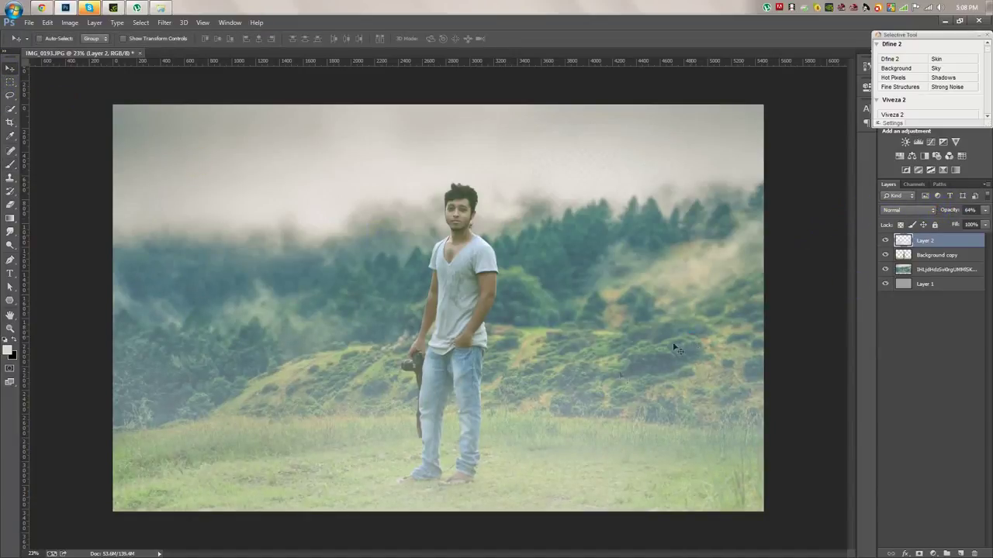
Step: Squash the mist down and stretch it past the image edges, at 83% opacity
{"action": "key", "text": "ctrl+t"}
{"action": "left_click_drag", "start_coordinate": [438, 210], "coordinate": [438, 271]}
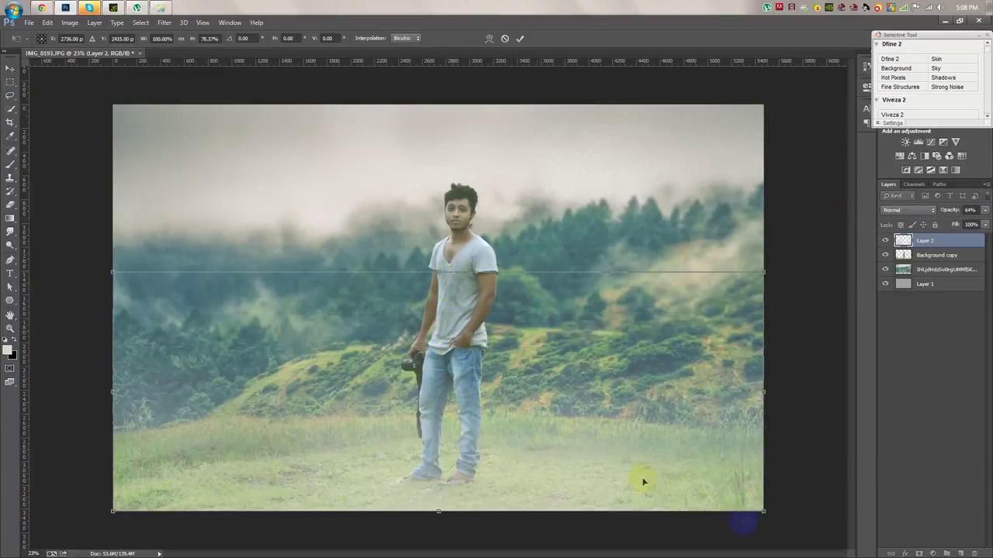
{"action": "left_click_drag", "start_coordinate": [764, 512], "coordinate": [789, 531]}
{"action": "left_click_drag", "start_coordinate": [953, 209], "coordinate": [968, 214]}
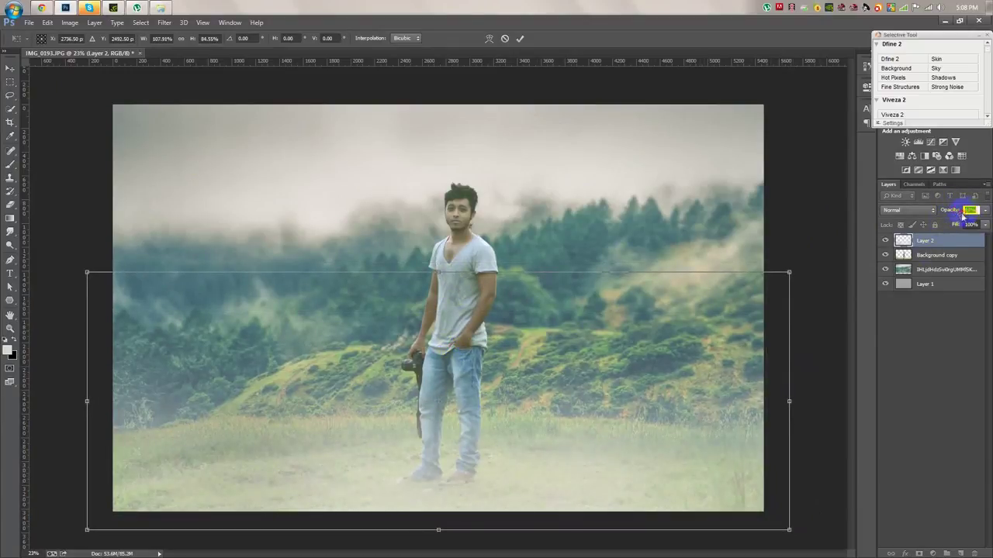
{"action": "left_click", "coordinate": [519, 38]}
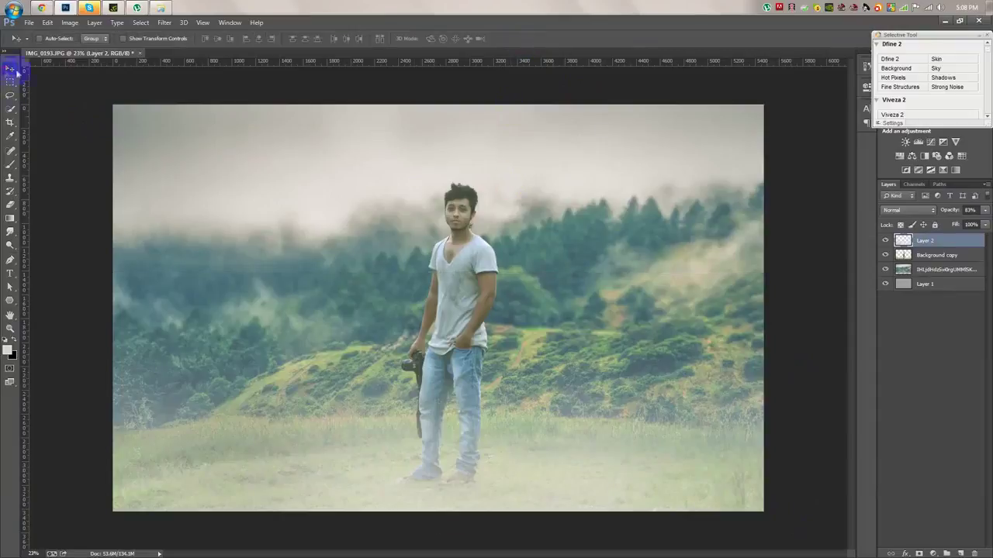
Step: Add a new empty Layer 3 above the mist, then return to Layer 2
{"action": "left_click", "coordinate": [960, 553]}
{"action": "left_click", "coordinate": [70, 22]}
{"action": "left_click", "coordinate": [282, 214]}
{"action": "left_click", "coordinate": [946, 257]}
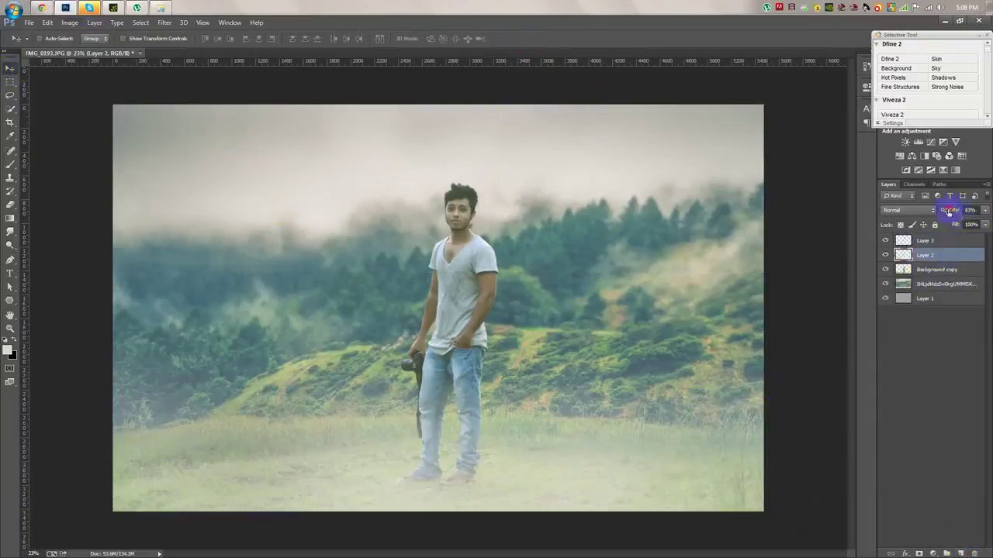
Step: Drop the haze on Layer 2 to 62% opacity
{"action": "left_click_drag", "start_coordinate": [949, 208], "coordinate": [923, 209]}
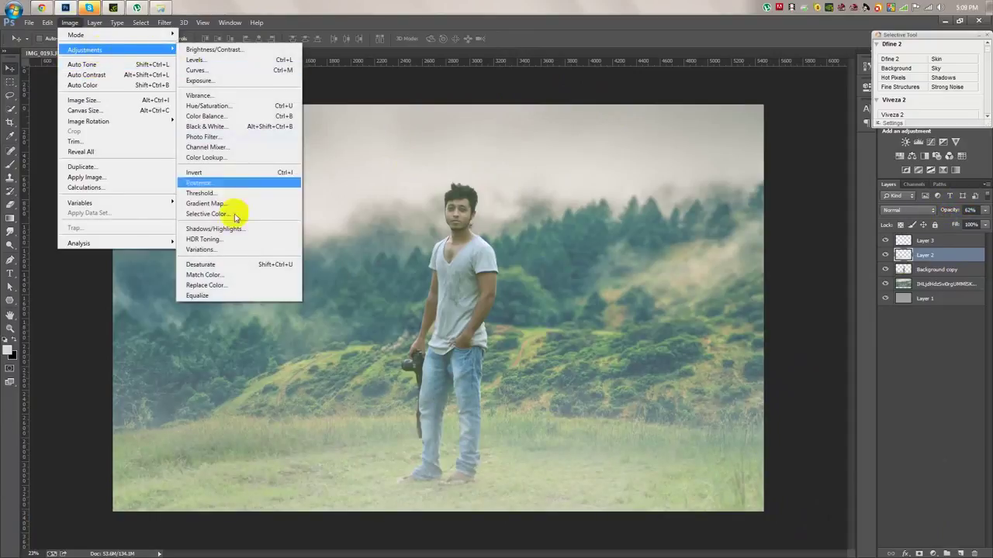
{"action": "left_click", "coordinate": [87, 177]}
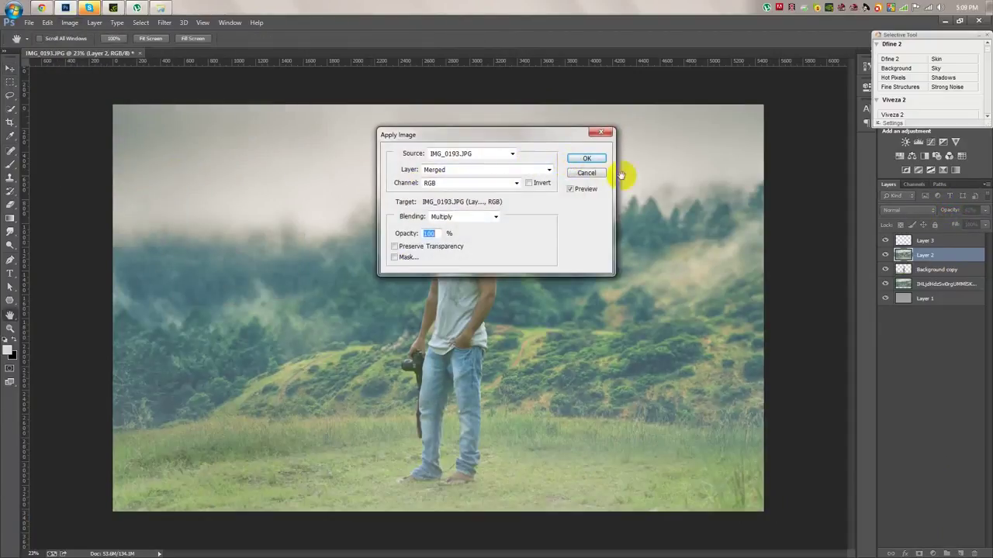
{"action": "left_click", "coordinate": [587, 160]}
Step: Fill Layer 3 with a merged copy of the image using Apply Image
{"action": "left_click", "coordinate": [70, 23]}
{"action": "left_click", "coordinate": [87, 174]}
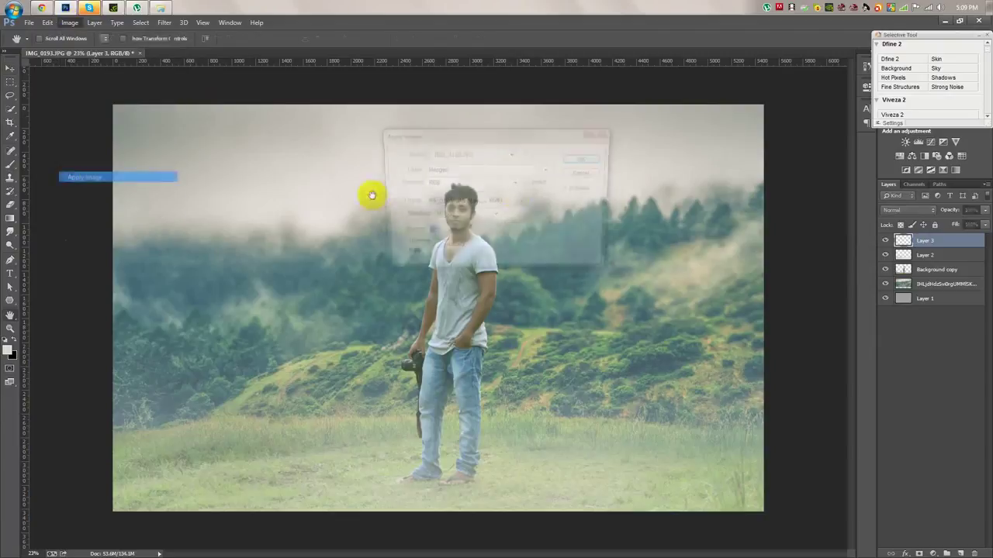
{"action": "left_click", "coordinate": [588, 152]}
{"action": "left_click", "coordinate": [894, 115]}
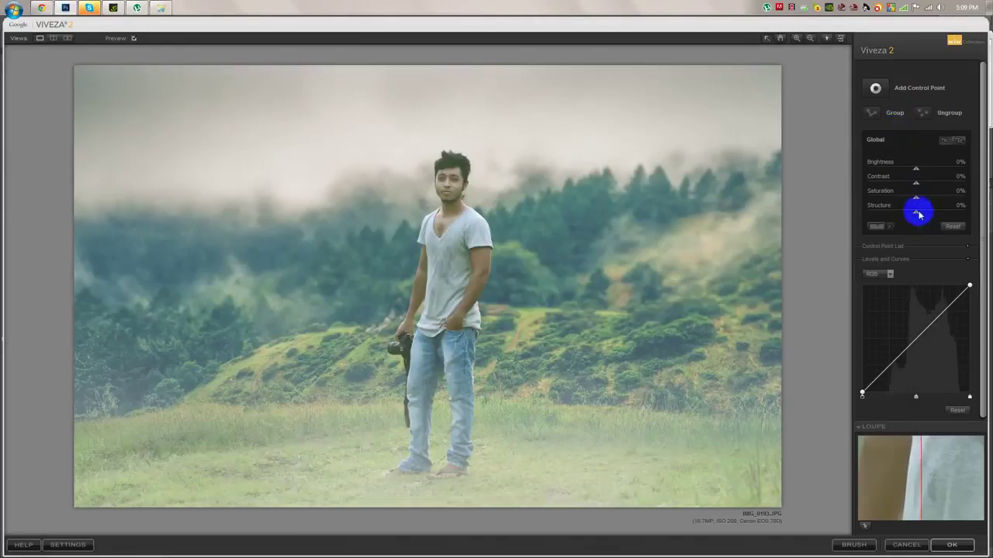
Step: Set Viveza 2 global Structure to -13% and Saturation to 20%, and return it as a layer
{"action": "mouse_move", "coordinate": [916, 211]}
{"action": "left_mouse_down"}
{"action": "mouse_move", "coordinate": [936, 212]}
{"action": "mouse_move", "coordinate": [892, 217]}
{"action": "mouse_move", "coordinate": [908, 218]}
{"action": "left_mouse_up"}
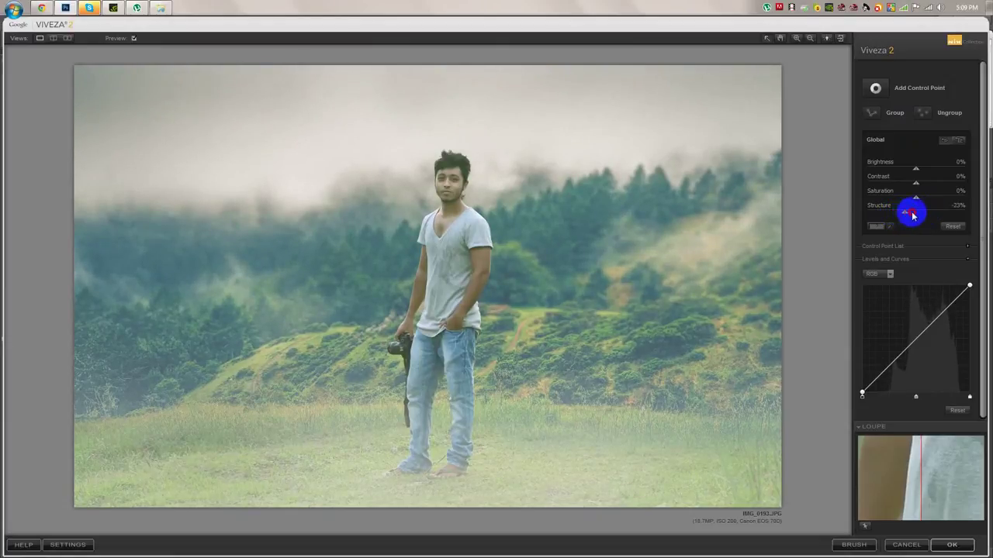
{"action": "mouse_move", "coordinate": [914, 195]}
{"action": "left_mouse_down"}
{"action": "mouse_move", "coordinate": [937, 200]}
{"action": "mouse_move", "coordinate": [917, 199]}
{"action": "mouse_move", "coordinate": [923, 170]}
{"action": "left_mouse_up"}
{"action": "left_click", "coordinate": [952, 544]}
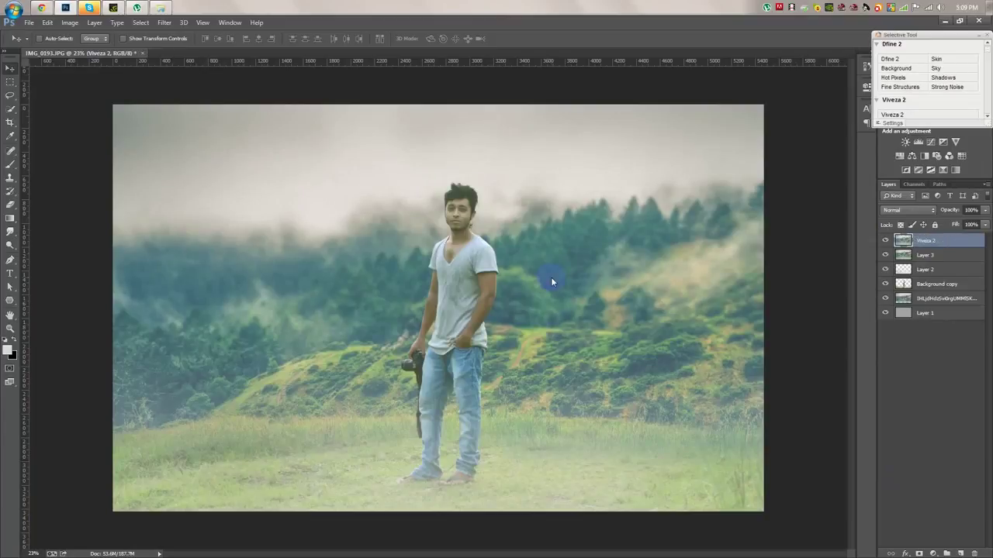
Step: Add a Black & White adjustment layer with brighter yellows and adjusted greens
{"action": "left_click", "coordinate": [940, 552]}
{"action": "left_click", "coordinate": [923, 449]}
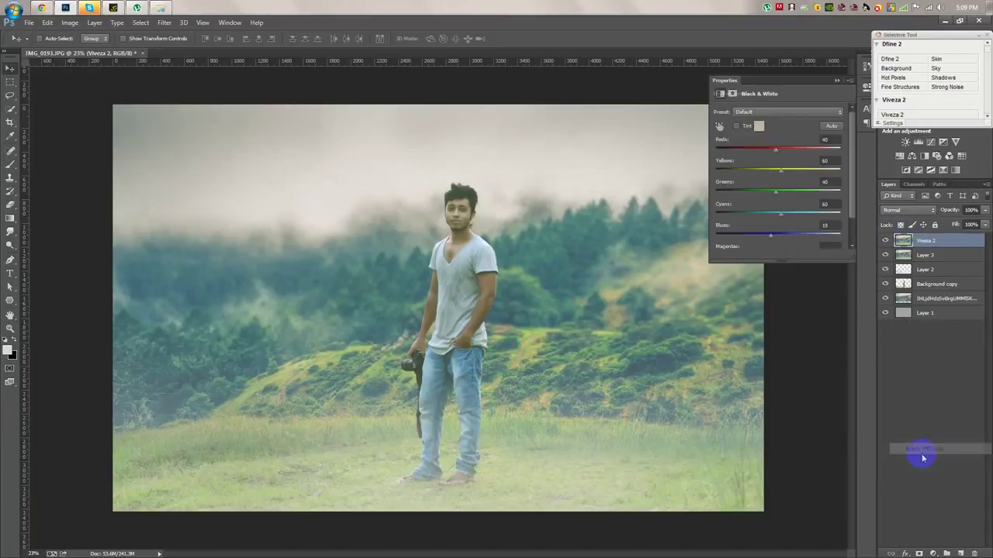
{"action": "left_click_drag", "start_coordinate": [781, 174], "coordinate": [781, 150]}
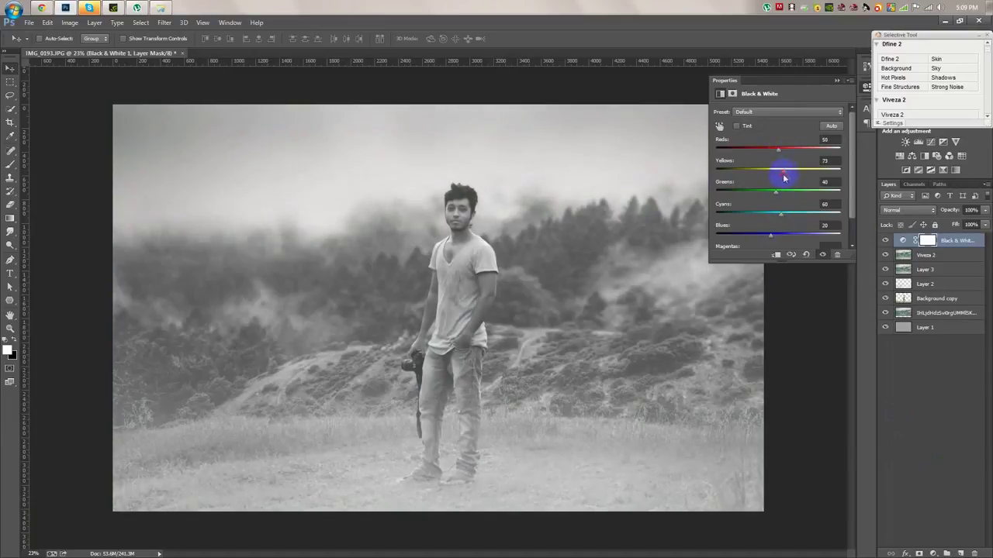
{"action": "left_click_drag", "start_coordinate": [771, 197], "coordinate": [795, 189]}
Step: Blend the Black & White layer as Soft Light at 30% opacity, then stamp visible layers into Layer 4
{"action": "left_click", "coordinate": [902, 210]}
{"action": "left_click", "coordinate": [892, 350]}
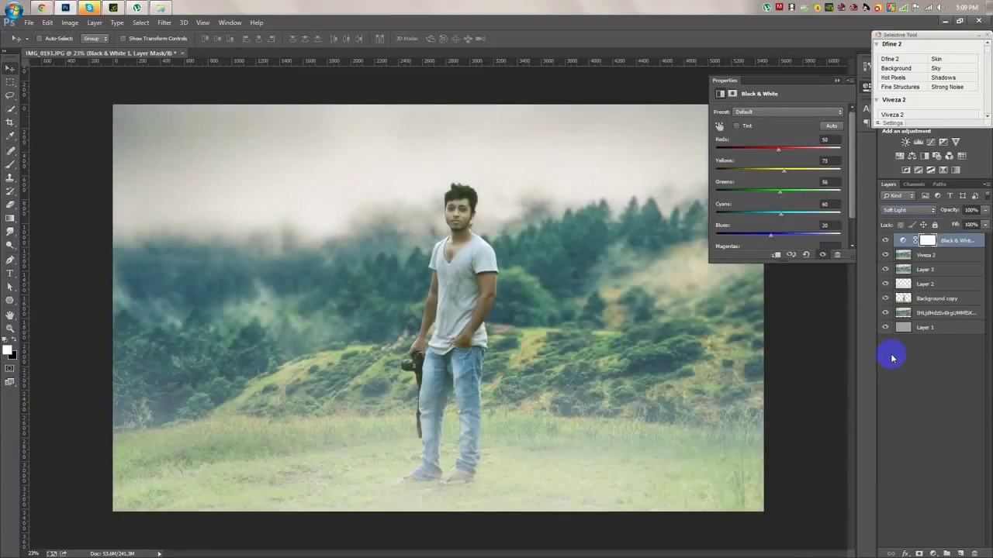
{"action": "left_click", "coordinate": [886, 241]}
{"action": "left_click", "coordinate": [886, 242]}
{"action": "left_click", "coordinate": [886, 241]}
{"action": "left_click", "coordinate": [886, 242]}
{"action": "left_click", "coordinate": [885, 241]}
{"action": "left_click", "coordinate": [886, 241]}
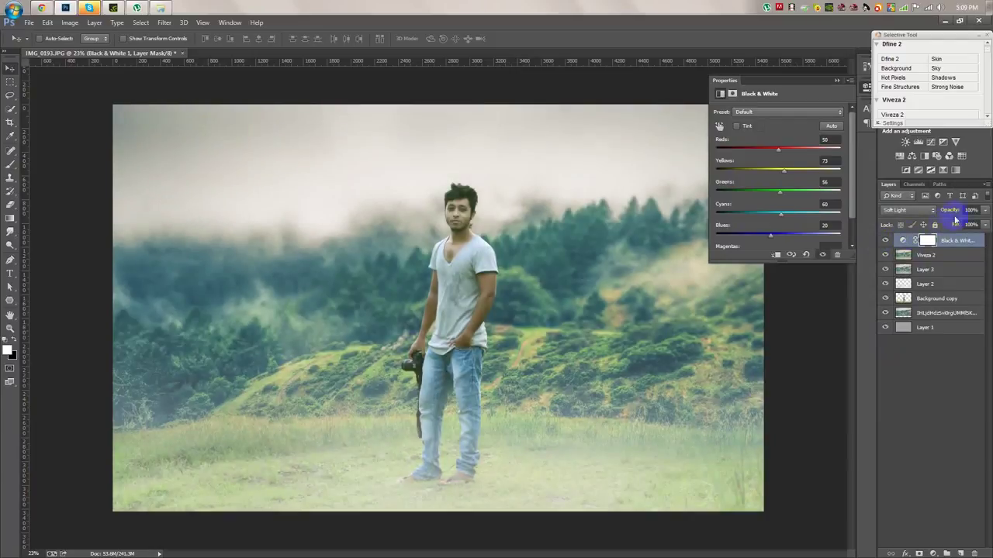
{"action": "left_click", "coordinate": [788, 237]}
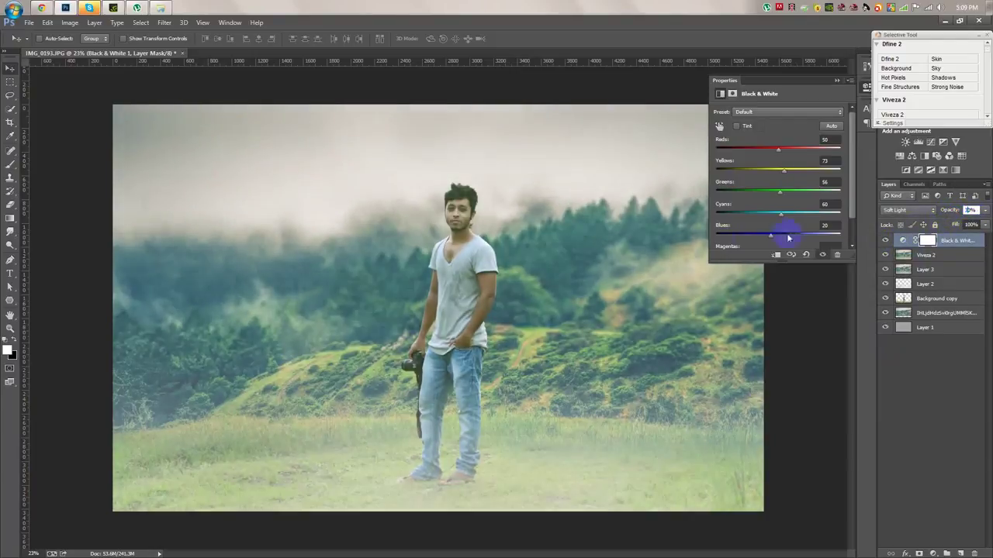
{"action": "type", "text": "30"}
{"action": "left_click", "coordinate": [838, 82]}
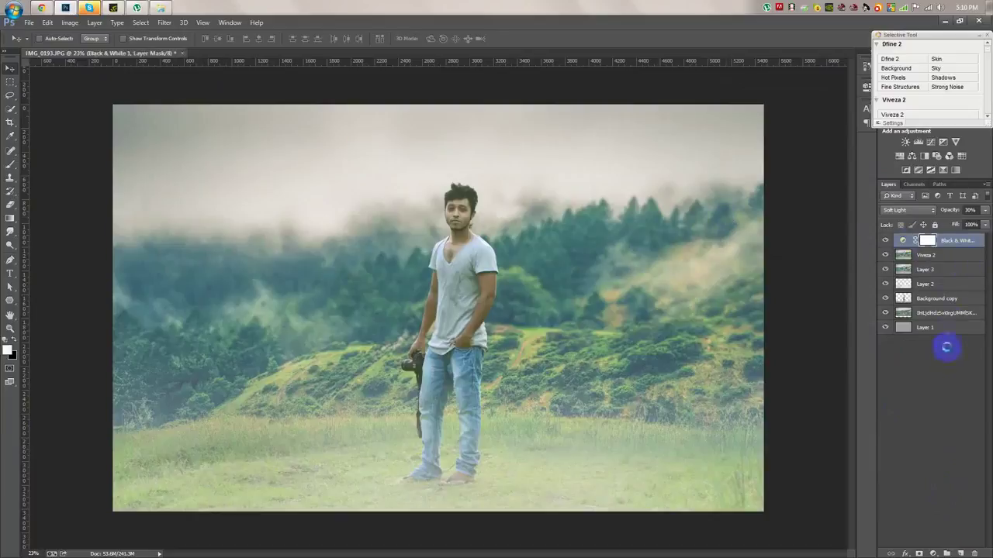
{"action": "key", "text": "ctrl+shift+alt+e"}
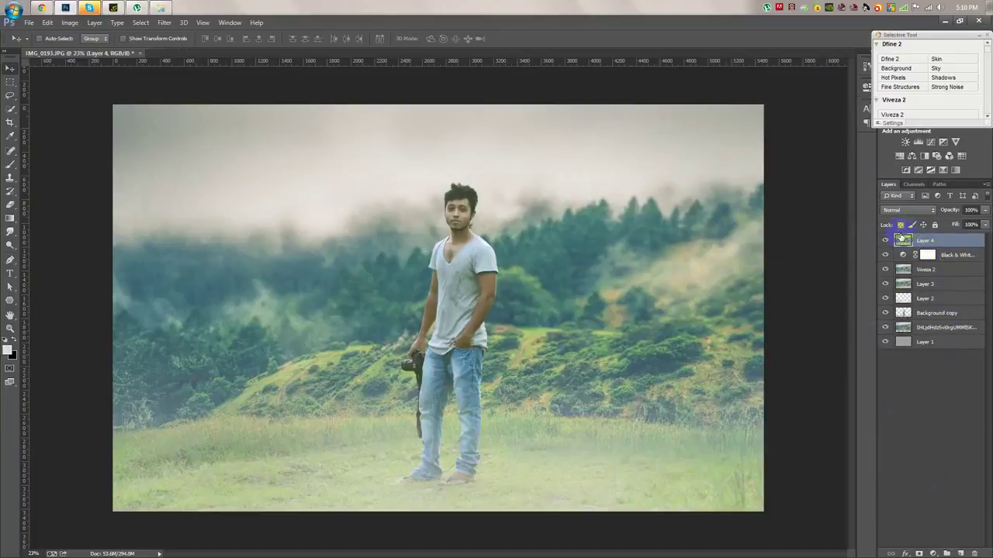
Step: In Color Efex Pro 4, preview the filters from B/W Conversion through Classical Soft Focus
{"action": "left_click", "coordinate": [163, 25]}
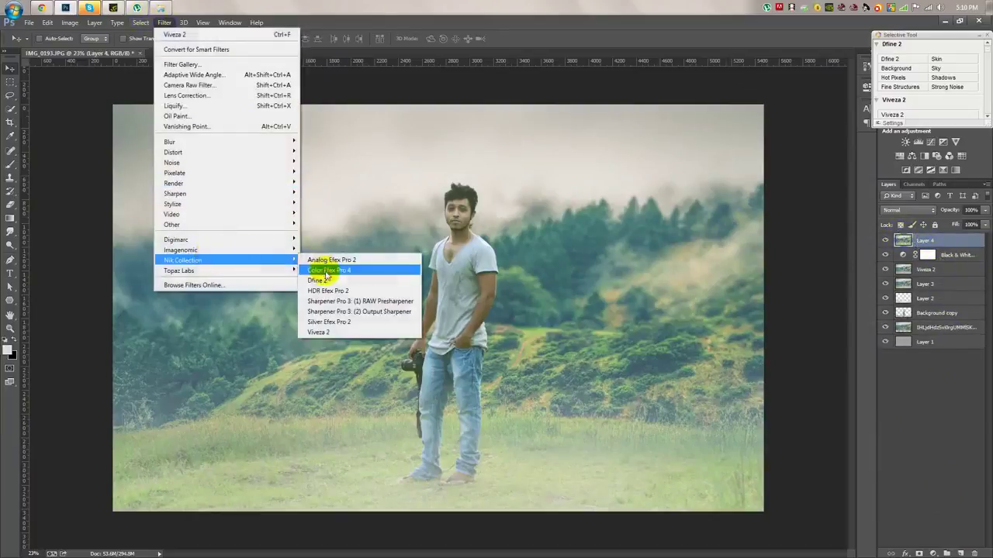
{"action": "left_click", "coordinate": [332, 269]}
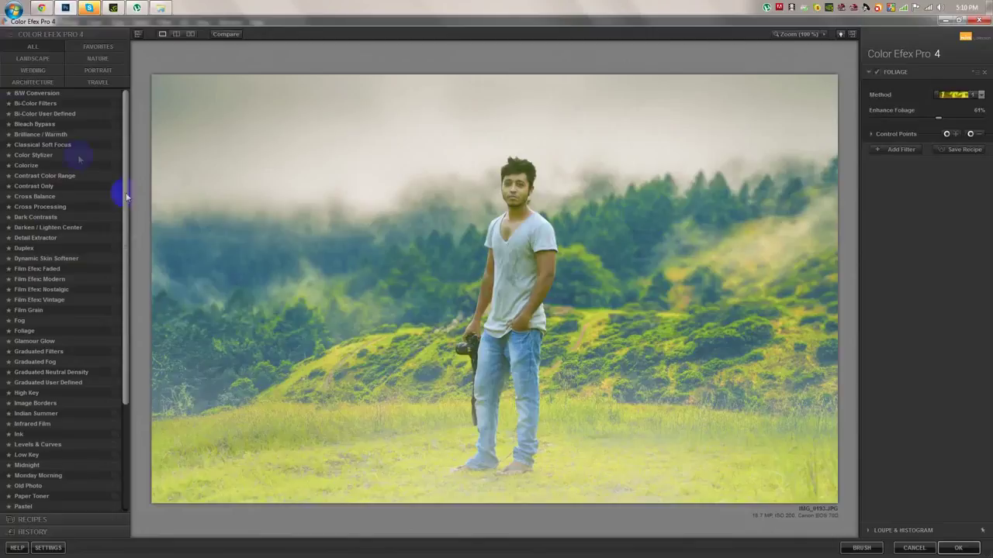
{"action": "left_click", "coordinate": [25, 94]}
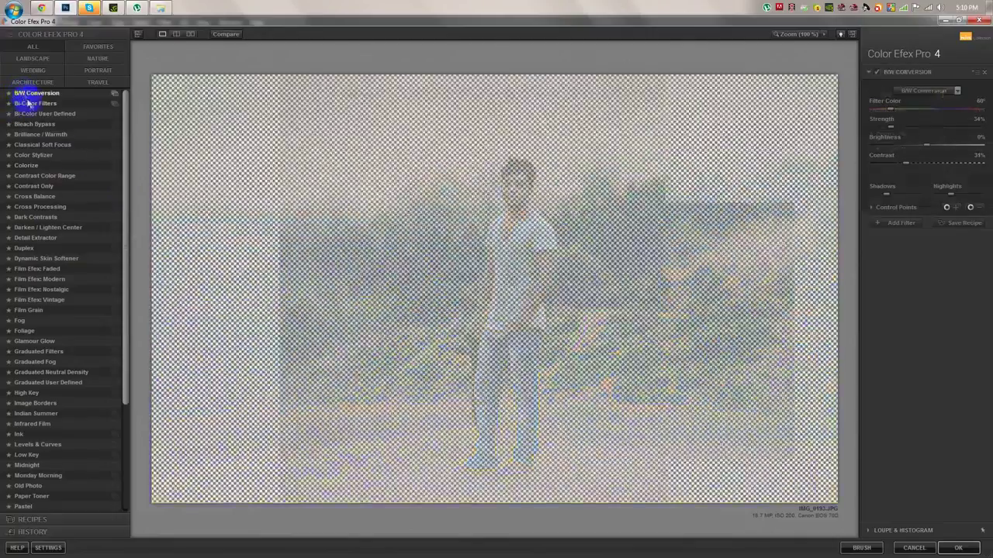
{"action": "left_click", "coordinate": [31, 104]}
{"action": "left_click", "coordinate": [35, 114]}
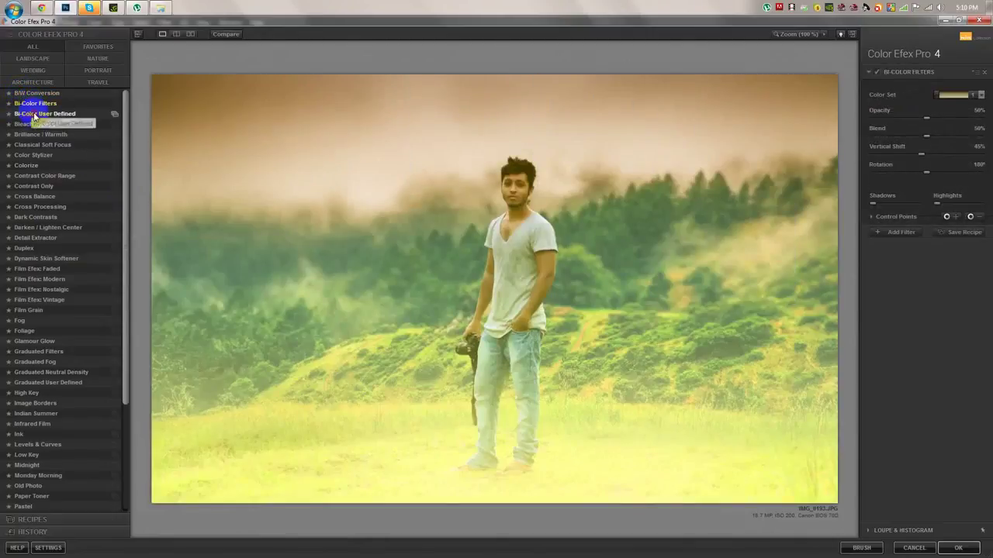
{"action": "left_click", "coordinate": [38, 125]}
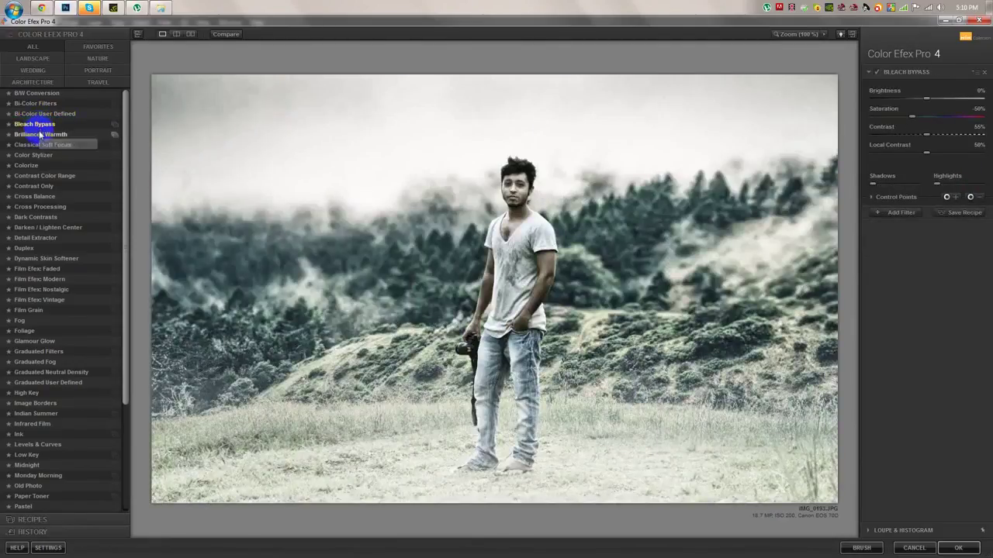
{"action": "left_click", "coordinate": [39, 135]}
{"action": "left_click", "coordinate": [39, 145]}
Step: Preview Color Stylizer through Dark Contrasts, then apply Detail Extractor
{"action": "left_click", "coordinate": [40, 155]}
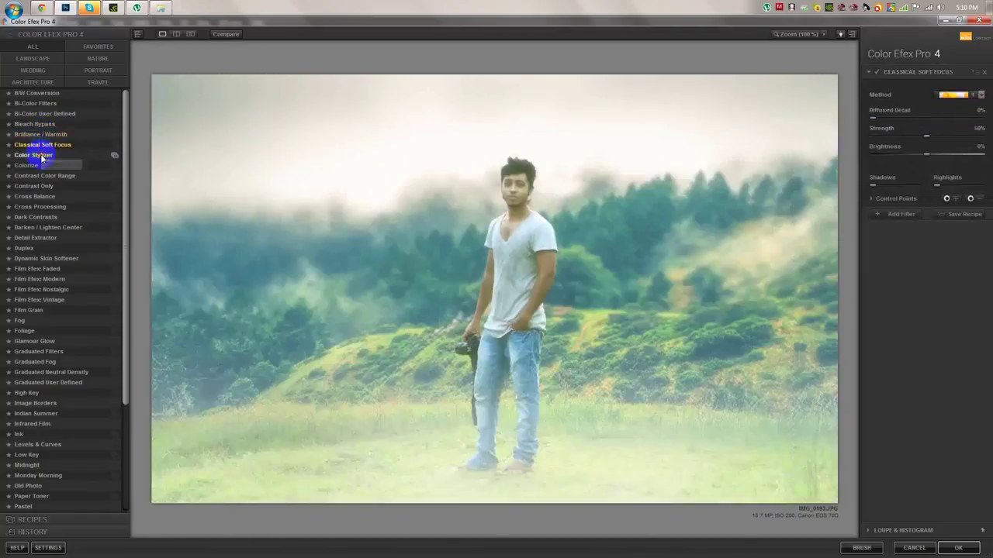
{"action": "left_click", "coordinate": [35, 176]}
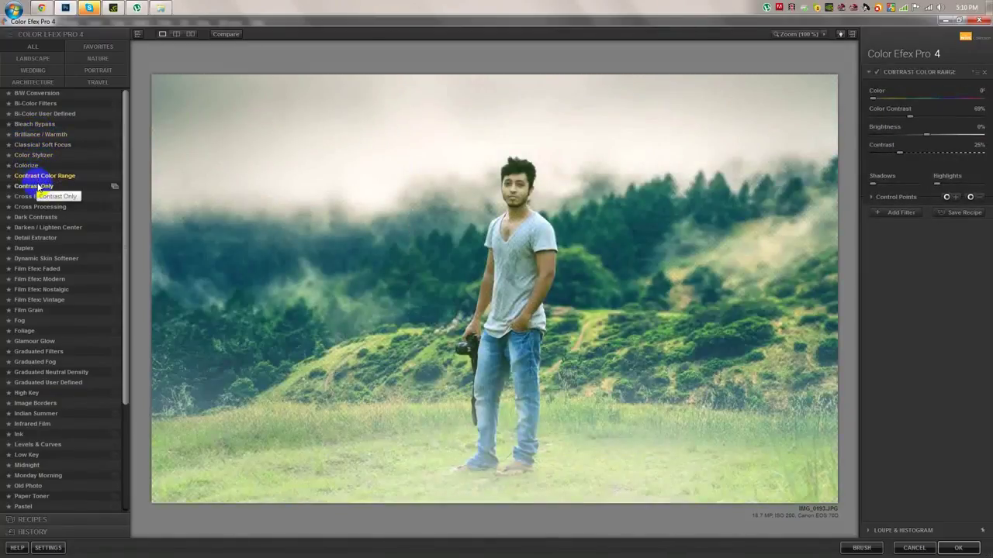
{"action": "left_click", "coordinate": [38, 186]}
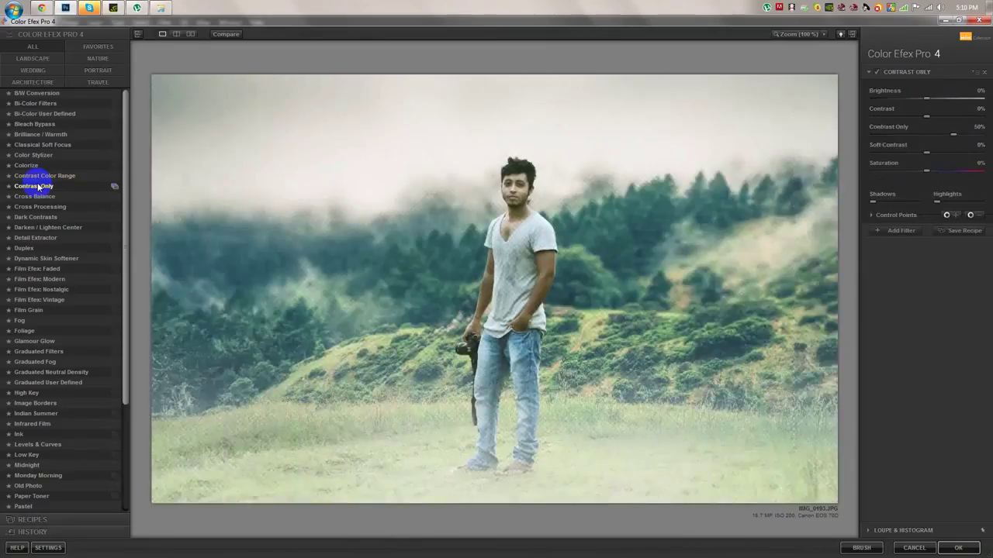
{"action": "left_click", "coordinate": [38, 196]}
{"action": "left_click", "coordinate": [38, 207]}
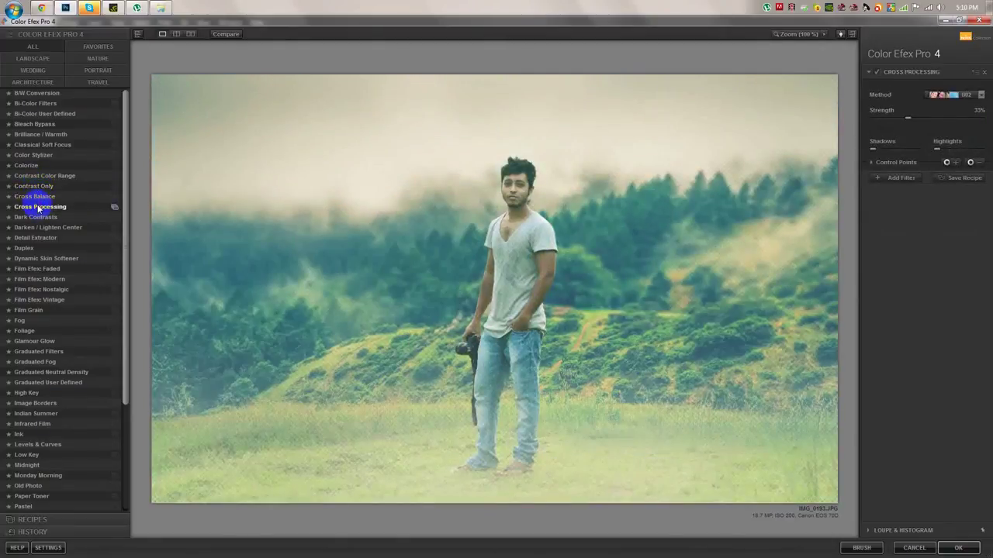
{"action": "left_click", "coordinate": [38, 217]}
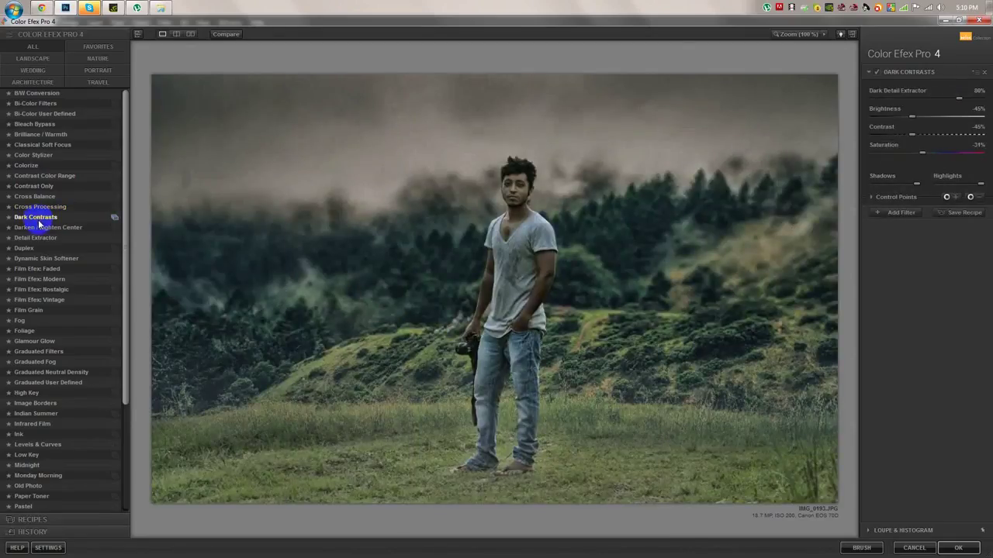
{"action": "left_click", "coordinate": [39, 237]}
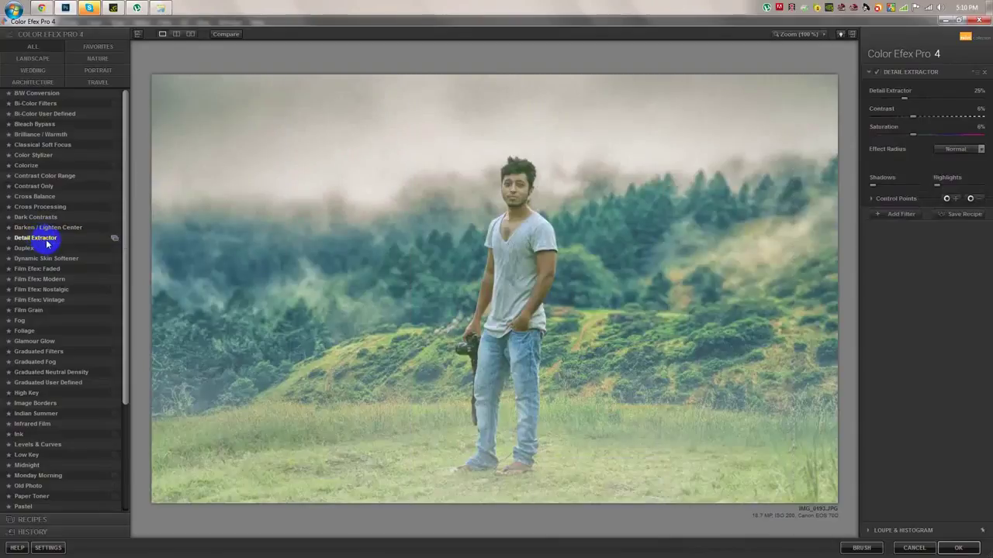
Step: Add Contrast Color Range as a second filter with lowered color contrast and return to Photoshop
{"action": "left_click", "coordinate": [907, 217]}
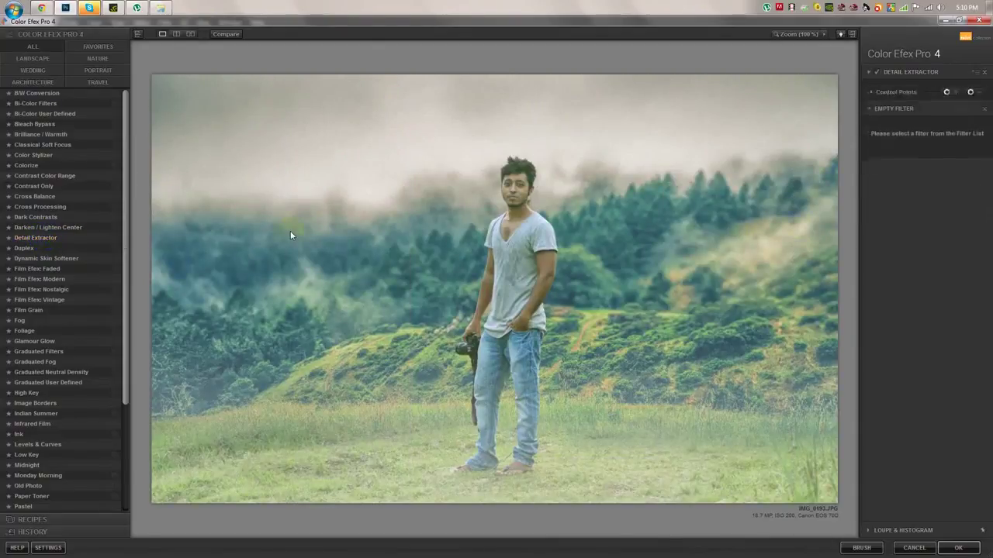
{"action": "left_click", "coordinate": [35, 414]}
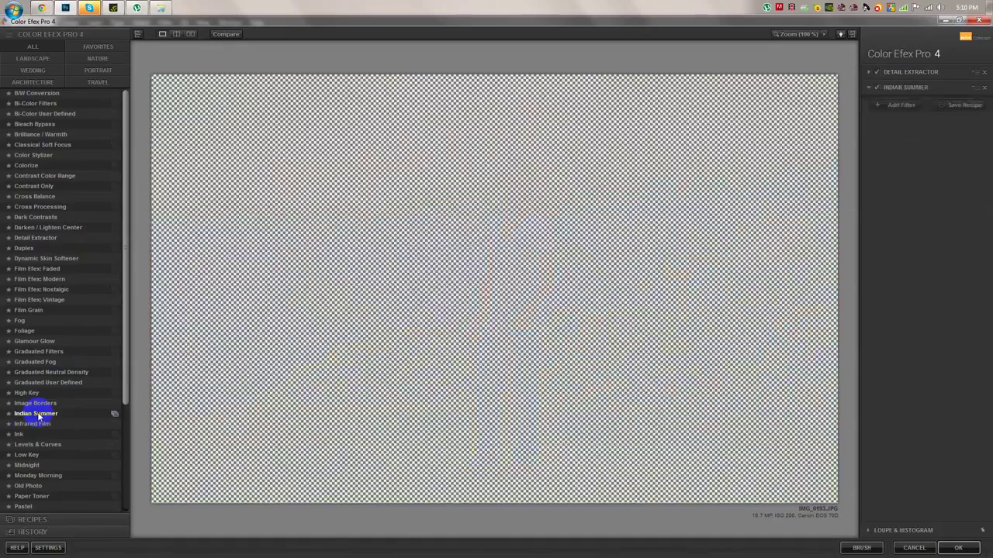
{"action": "left_click", "coordinate": [20, 330]}
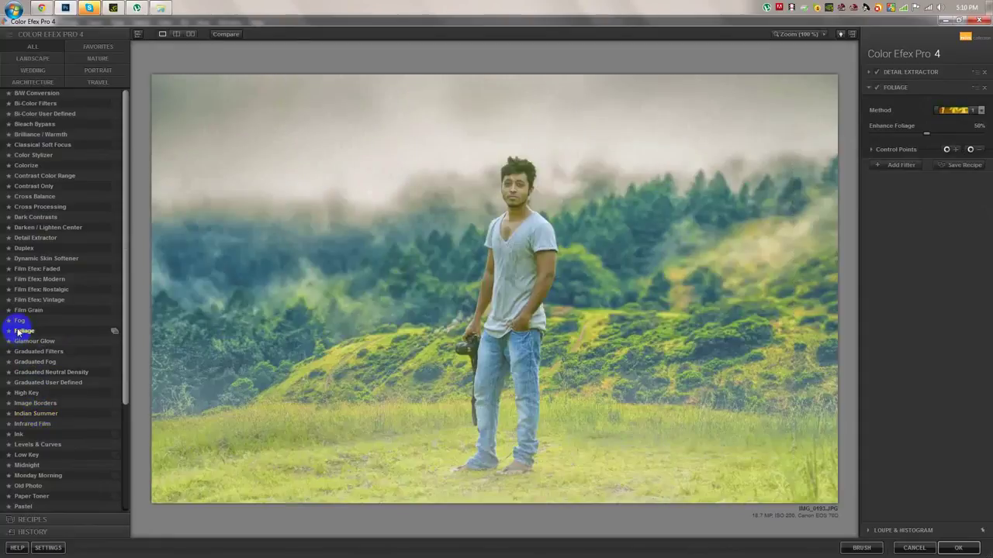
{"action": "left_click", "coordinate": [31, 185]}
{"action": "left_click", "coordinate": [33, 178]}
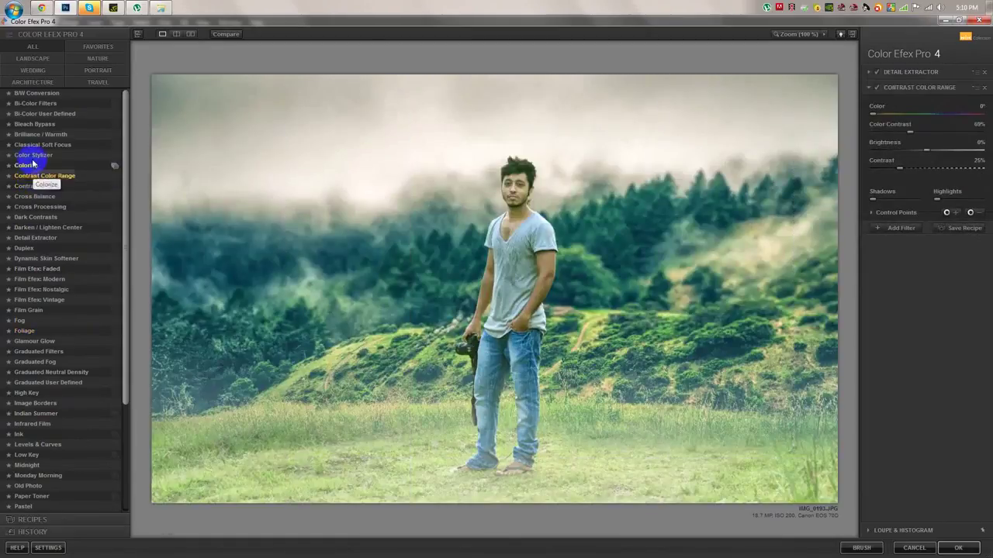
{"action": "left_click", "coordinate": [35, 145]}
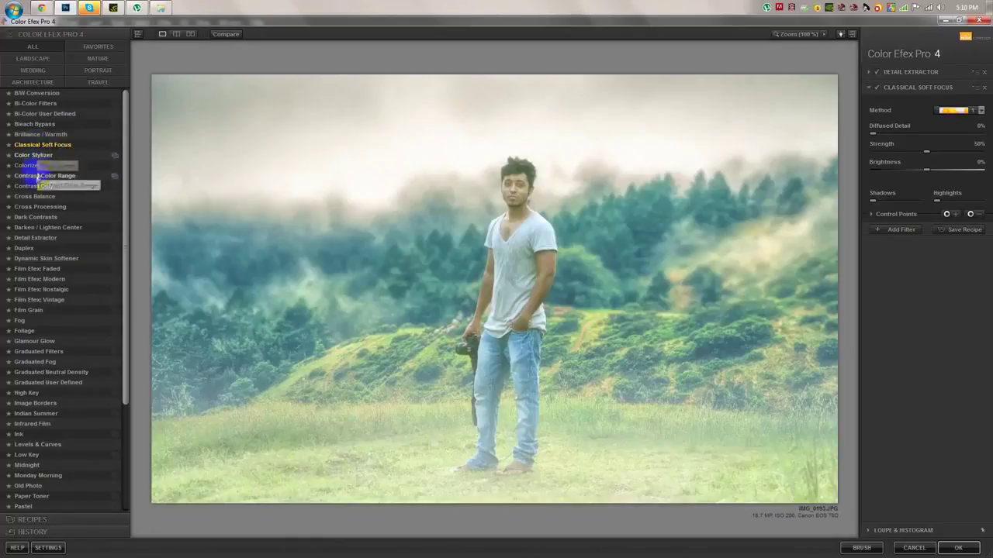
{"action": "left_click", "coordinate": [37, 176]}
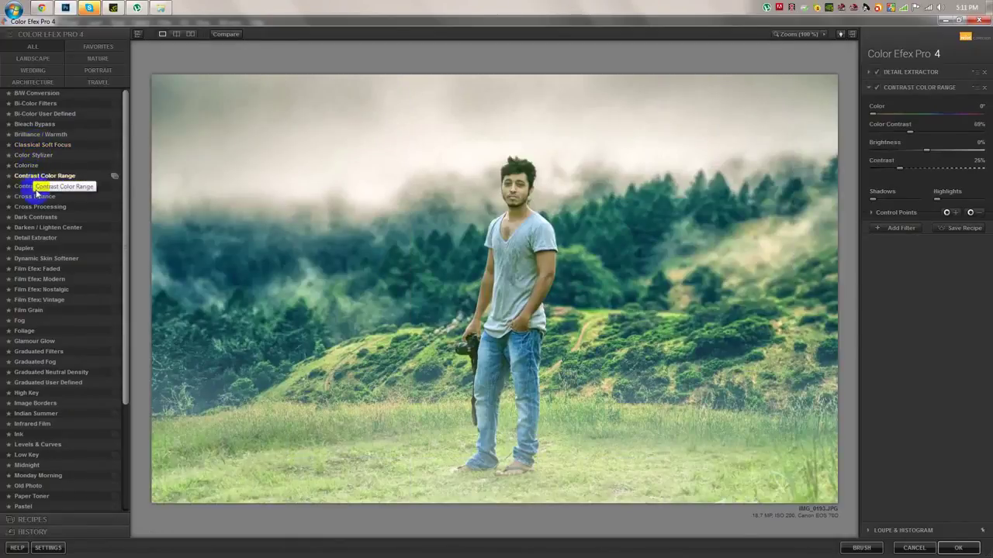
{"action": "left_click", "coordinate": [35, 187]}
{"action": "left_click", "coordinate": [25, 177]}
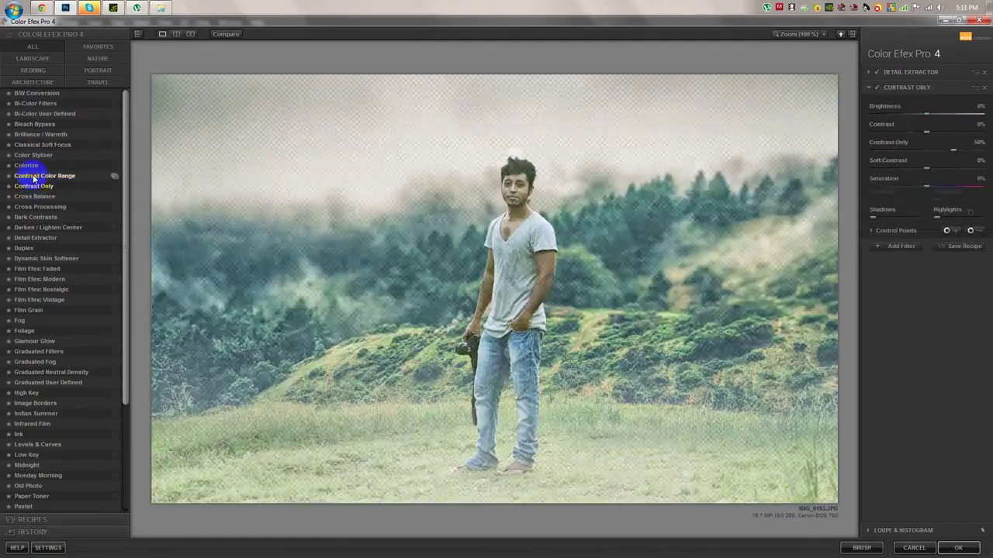
{"action": "left_click_drag", "start_coordinate": [888, 136], "coordinate": [924, 151]}
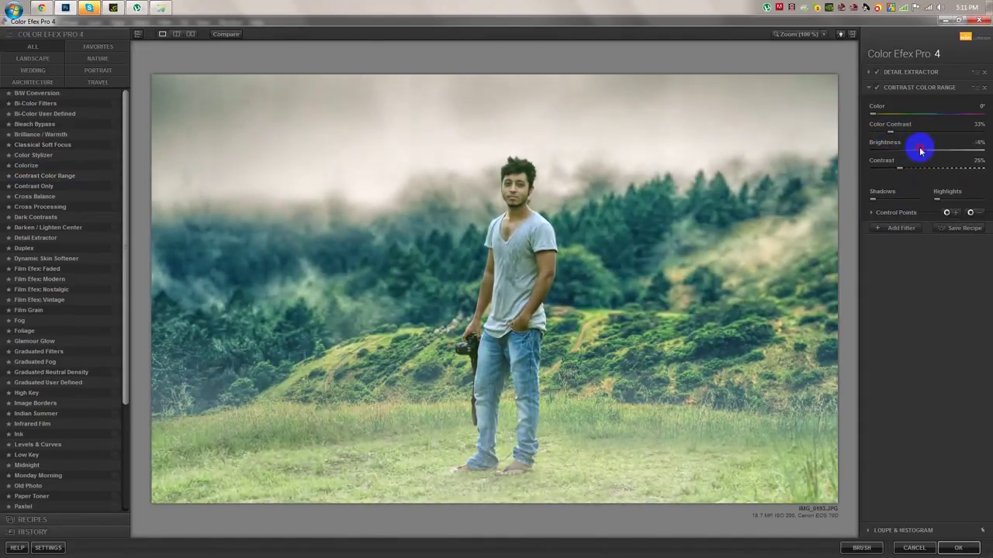
{"action": "left_click", "coordinate": [958, 548]}
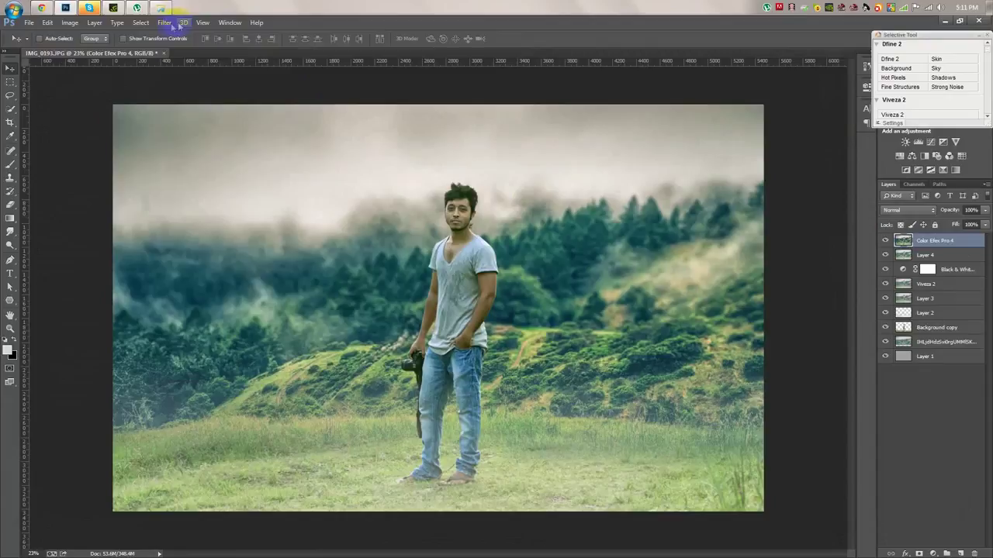
Step: In Camera Raw, cool the white balance, raise Highlights to +16 and add a post-crop vignette
{"action": "left_click", "coordinate": [178, 24]}
{"action": "left_click", "coordinate": [182, 84]}
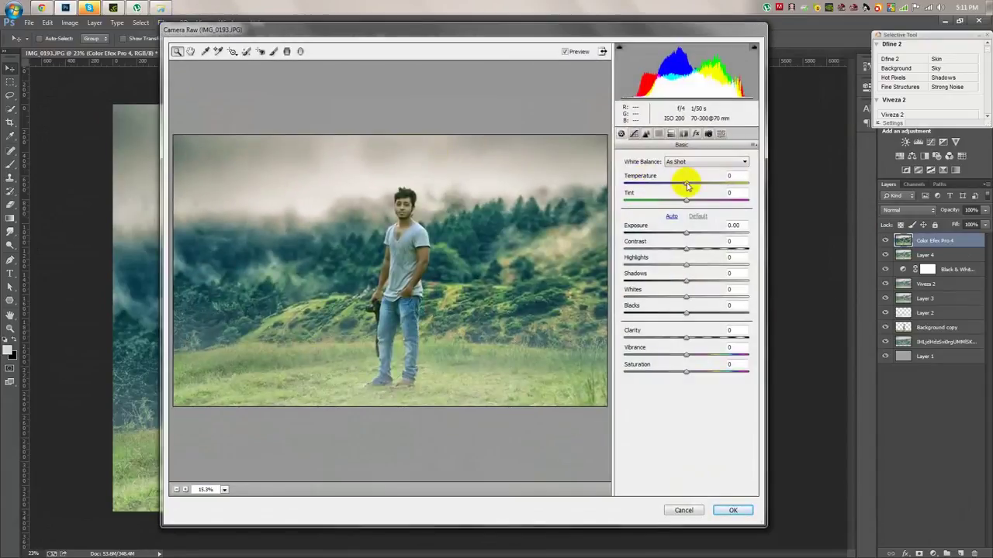
{"action": "left_click_drag", "start_coordinate": [687, 185], "coordinate": [671, 200]}
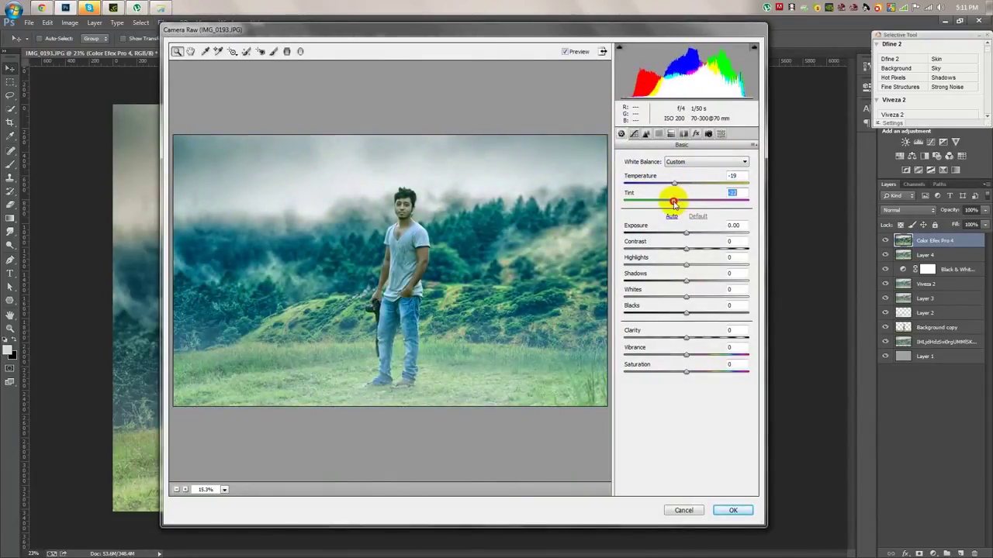
{"action": "left_click", "coordinate": [634, 134]}
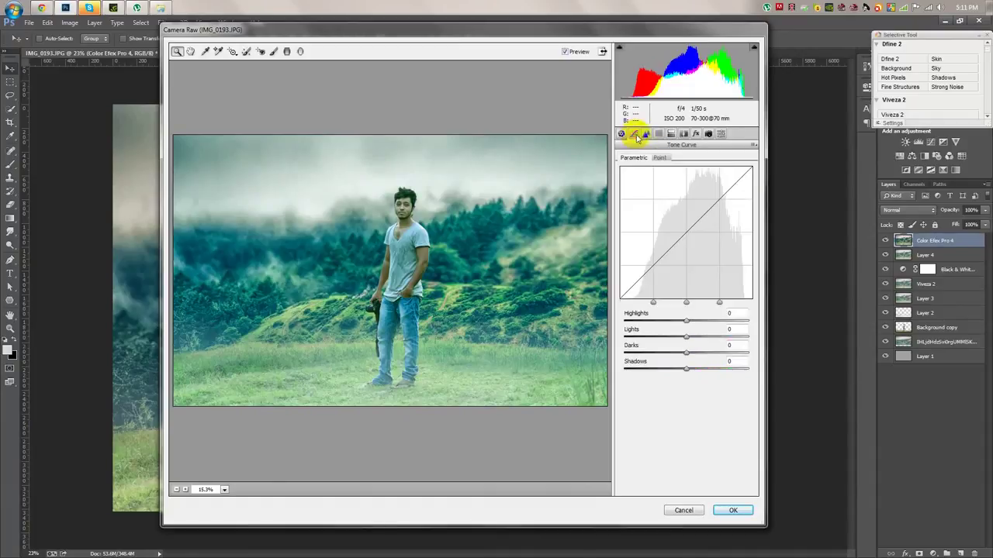
{"action": "left_click_drag", "start_coordinate": [699, 321], "coordinate": [690, 339]}
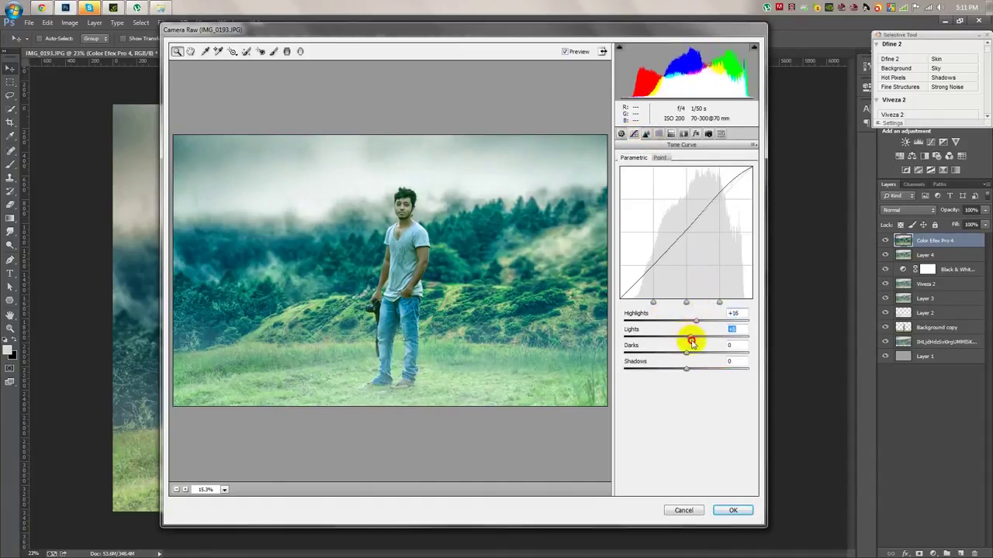
{"action": "left_click", "coordinate": [696, 134]}
{"action": "left_click_drag", "start_coordinate": [685, 267], "coordinate": [654, 273]}
Step: Shift HSL hues to Oranges +28, Yellows -23, Greens -77, Aquas +20 and apply
{"action": "left_click", "coordinate": [659, 134]}
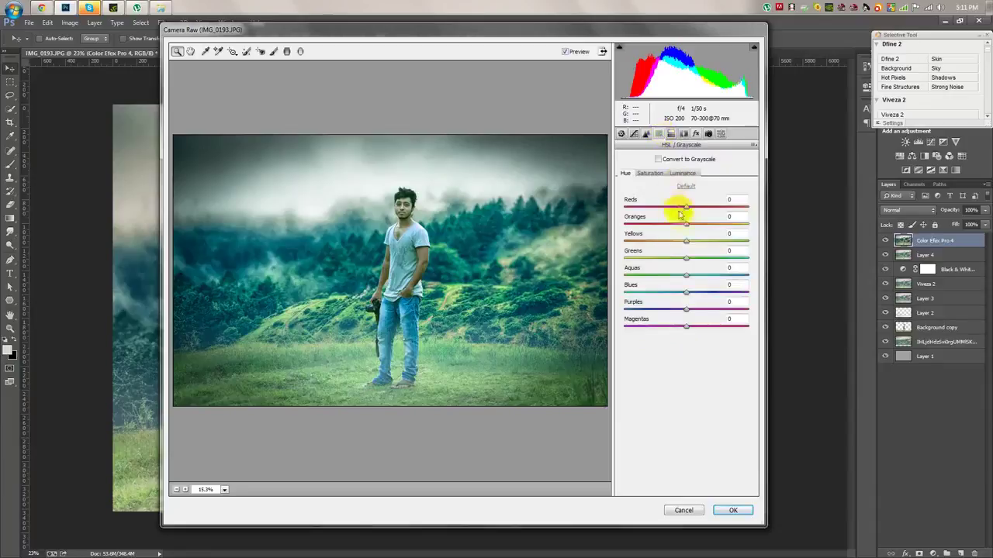
{"action": "mouse_move", "coordinate": [700, 241]}
{"action": "left_mouse_down"}
{"action": "mouse_move", "coordinate": [712, 259]}
{"action": "mouse_move", "coordinate": [636, 261]}
{"action": "mouse_move", "coordinate": [704, 275]}
{"action": "mouse_move", "coordinate": [631, 280]}
{"action": "mouse_move", "coordinate": [697, 276]}
{"action": "left_mouse_up"}
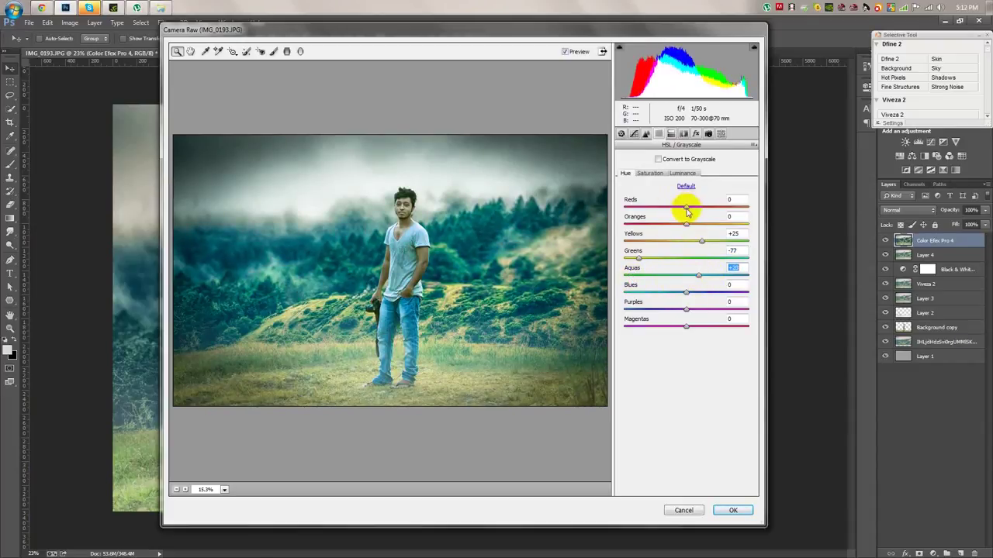
{"action": "mouse_move", "coordinate": [701, 241]}
{"action": "left_mouse_down"}
{"action": "mouse_move", "coordinate": [636, 237]}
{"action": "mouse_move", "coordinate": [668, 248]}
{"action": "mouse_move", "coordinate": [713, 224]}
{"action": "mouse_move", "coordinate": [704, 223]}
{"action": "left_mouse_up"}
{"action": "mouse_move", "coordinate": [685, 309]}
{"action": "left_mouse_down"}
{"action": "mouse_move", "coordinate": [668, 310]}
{"action": "mouse_move", "coordinate": [693, 310]}
{"action": "left_mouse_up"}
{"action": "left_click", "coordinate": [733, 510]}
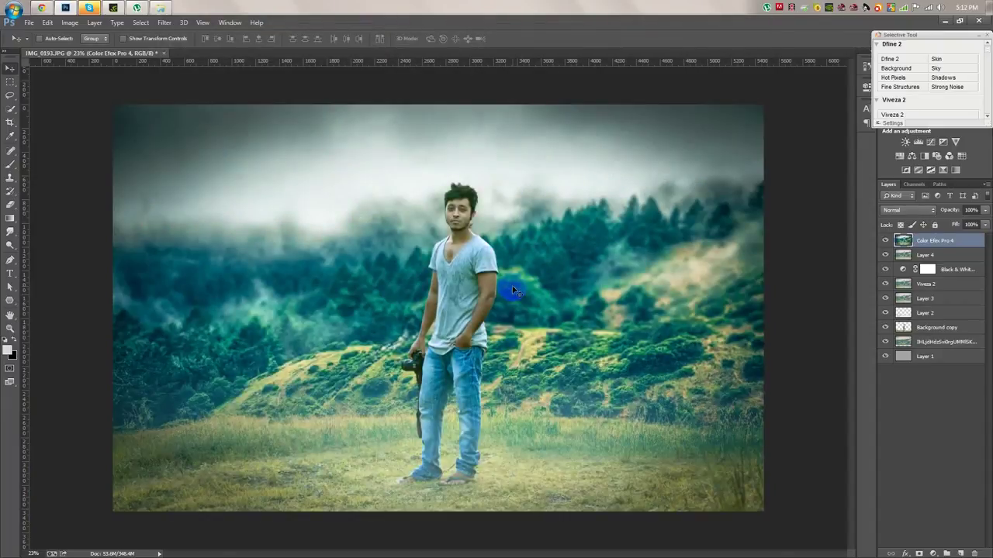